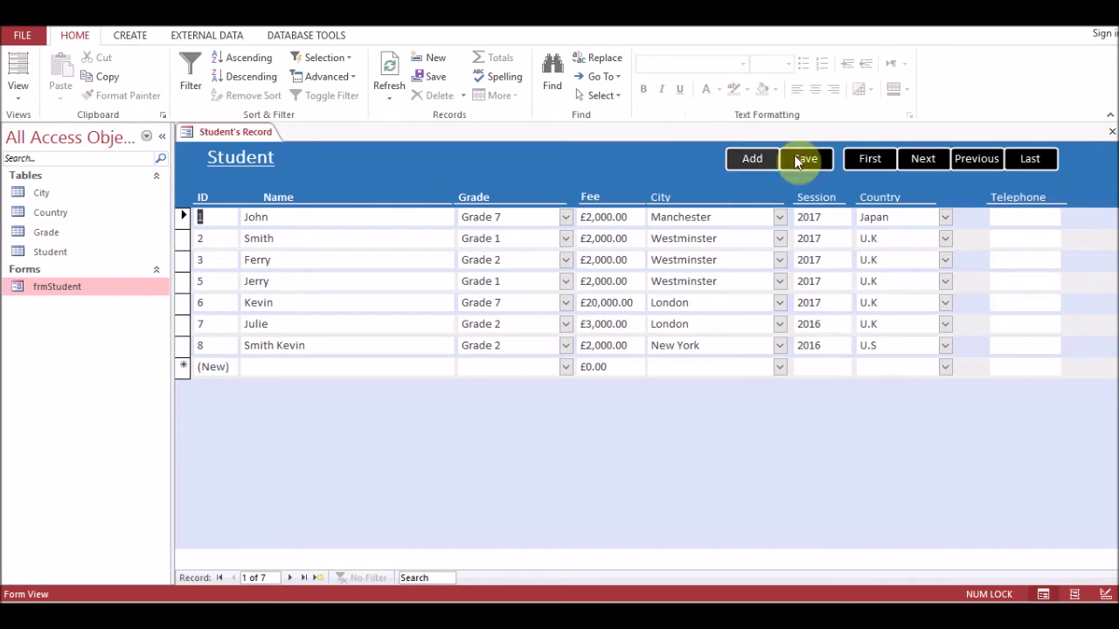
# Close the open student form and generate a form from the City table.
pyautogui.click(1111, 132)
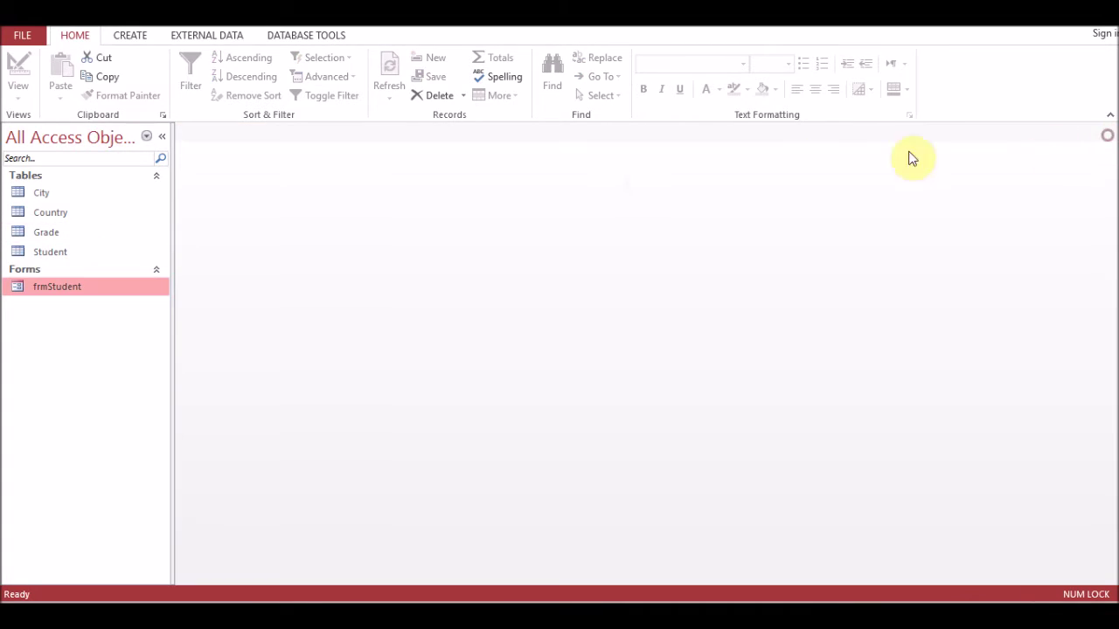
pyautogui.click(19, 193)
pyautogui.click(135, 42)
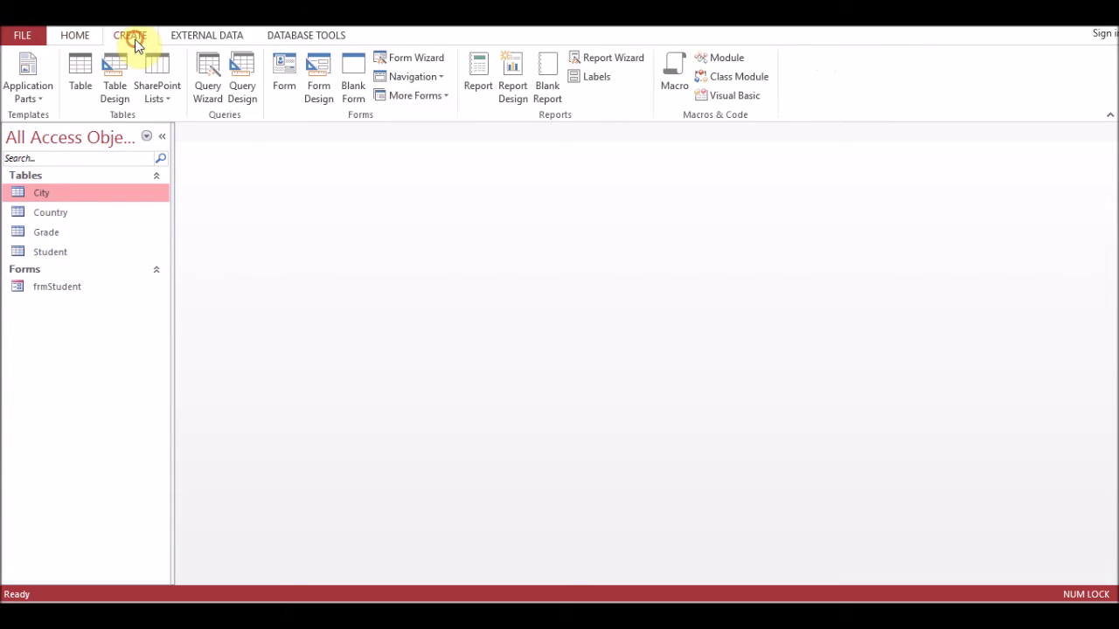
pyautogui.click(276, 89)
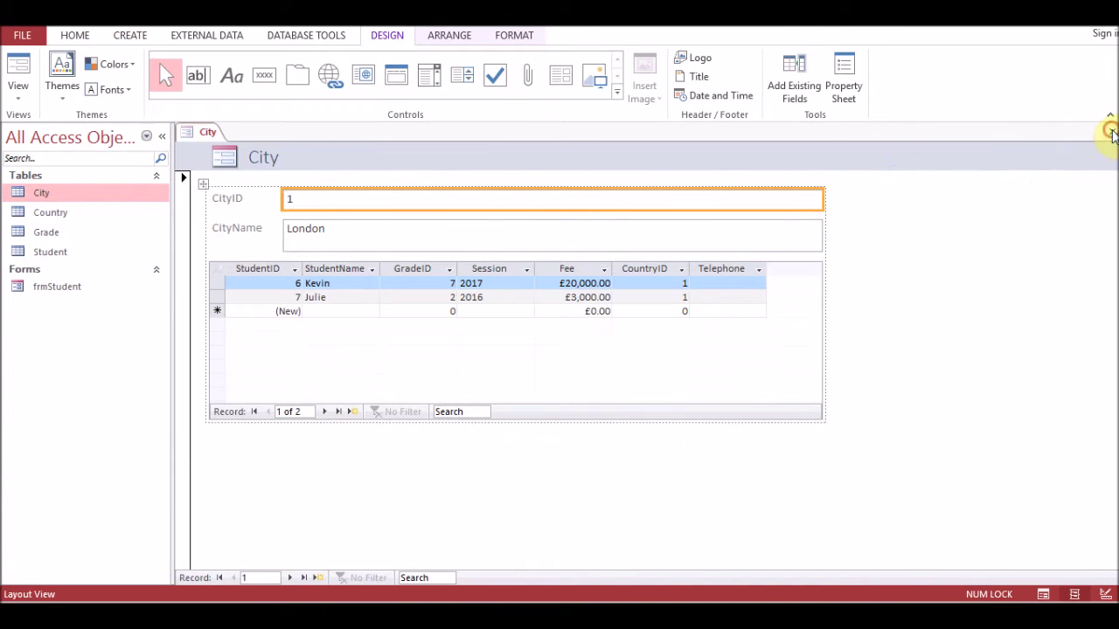
# Close the new City form, saving it as frmCity.
pyautogui.click(1111, 132)
pyautogui.click(509, 359)
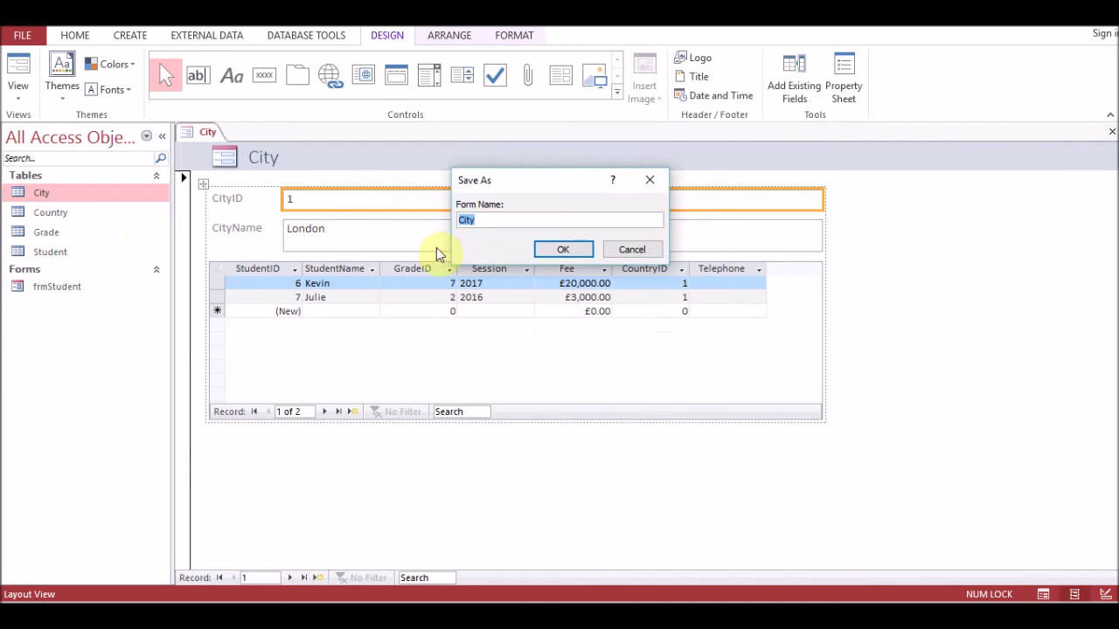
pyautogui.click(482, 219)
pyautogui.write('frm')
pyautogui.click(552, 250)
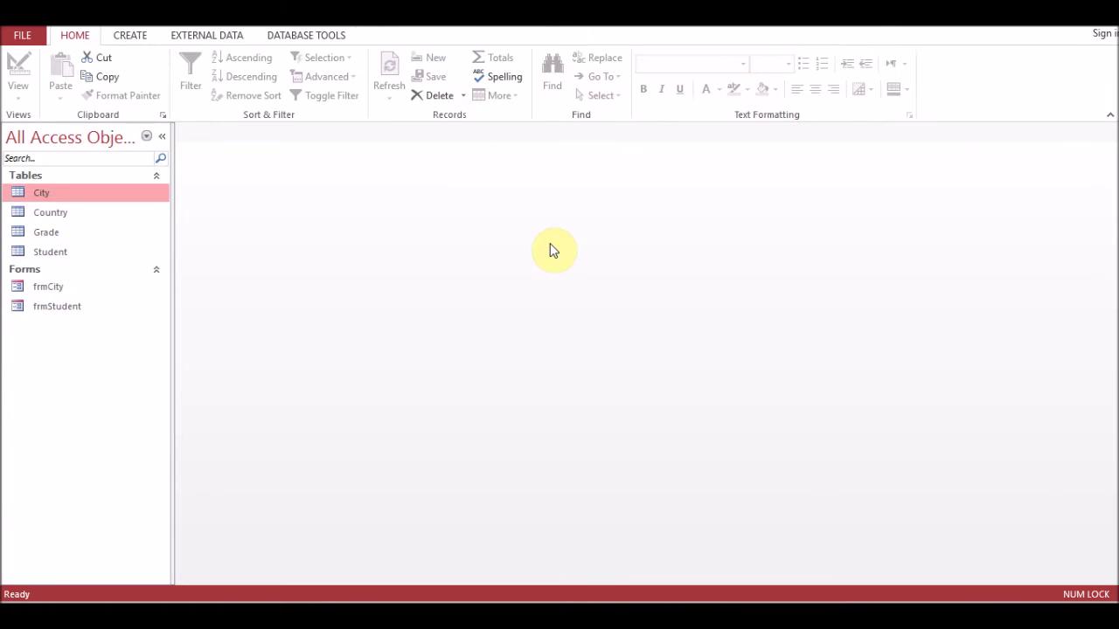
# Generate a form from the Country table and save it as frmCountry, closing it.
pyautogui.click(100, 213)
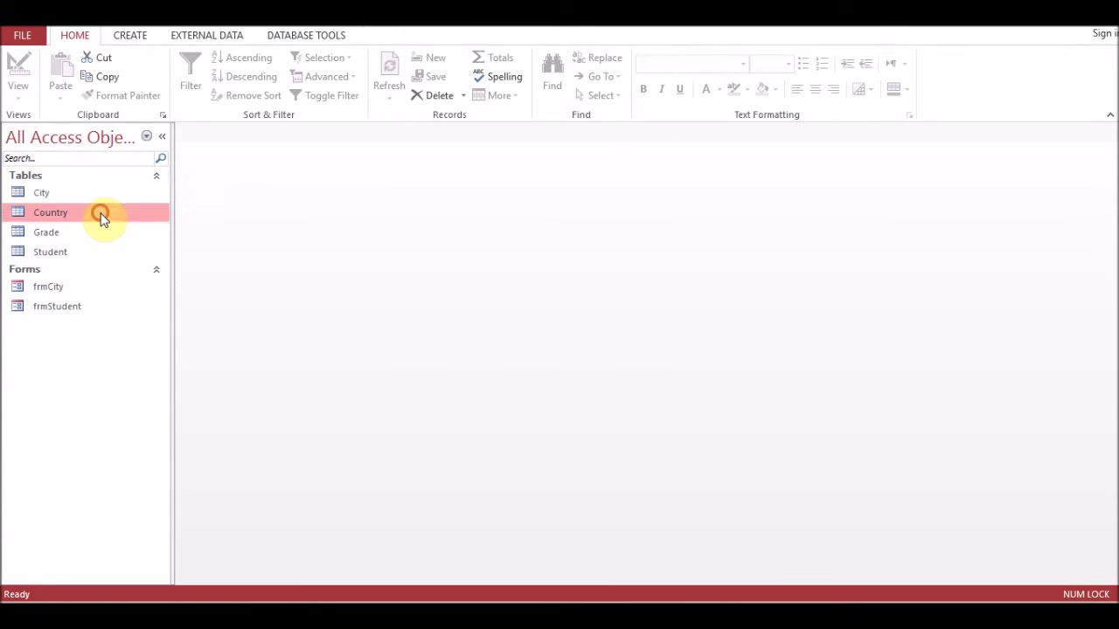
pyautogui.click(131, 37)
pyautogui.click(283, 88)
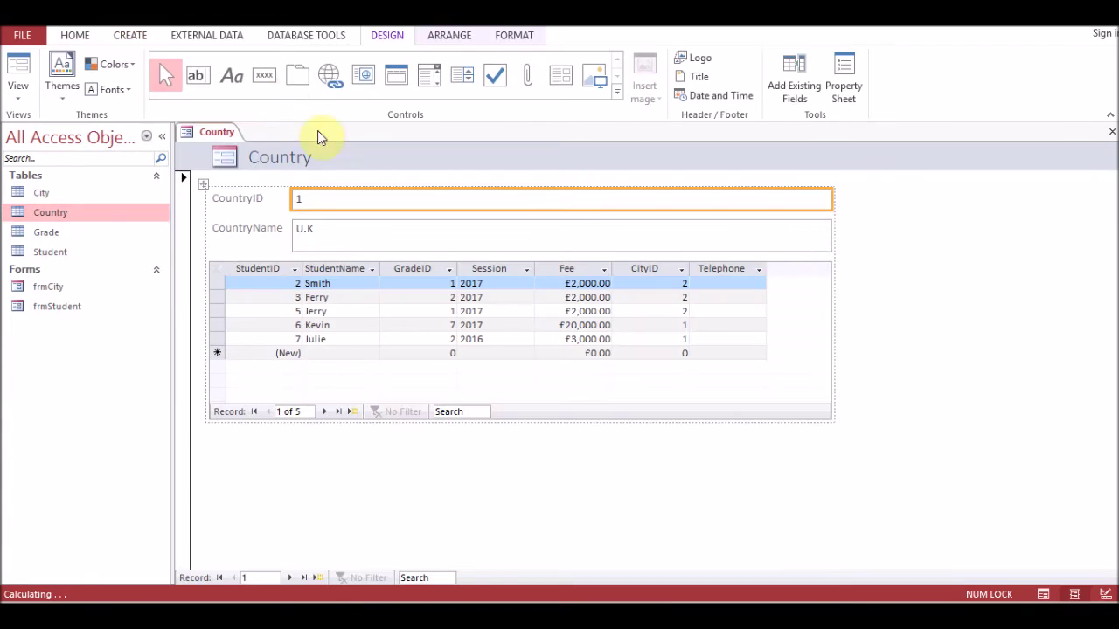
pyautogui.click(1110, 131)
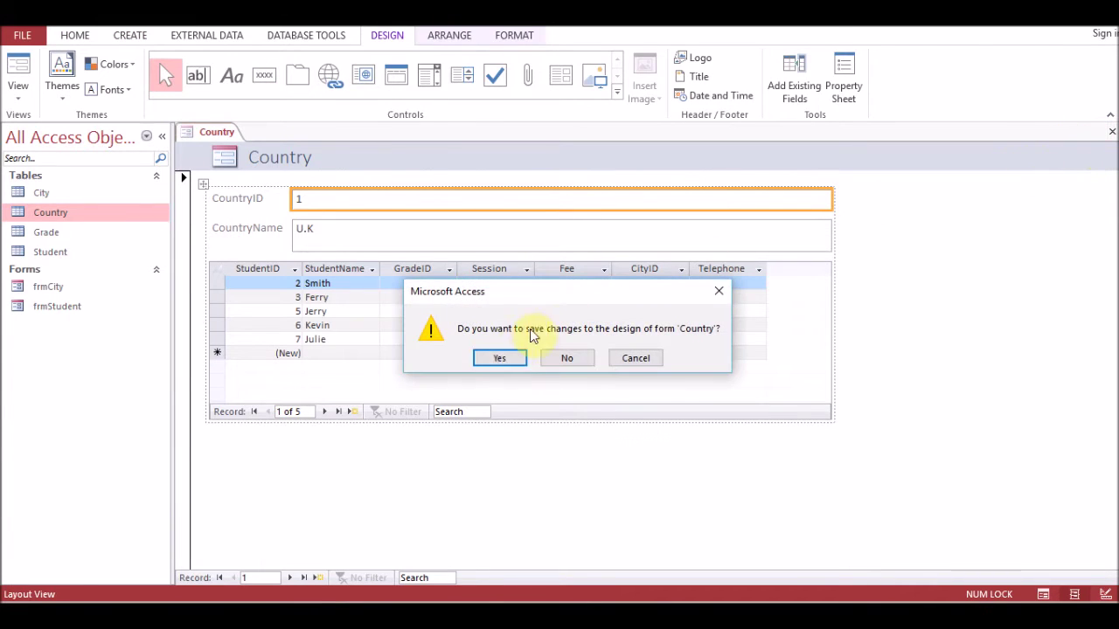
pyautogui.click(496, 359)
pyautogui.press('Home')
pyautogui.write('frm')
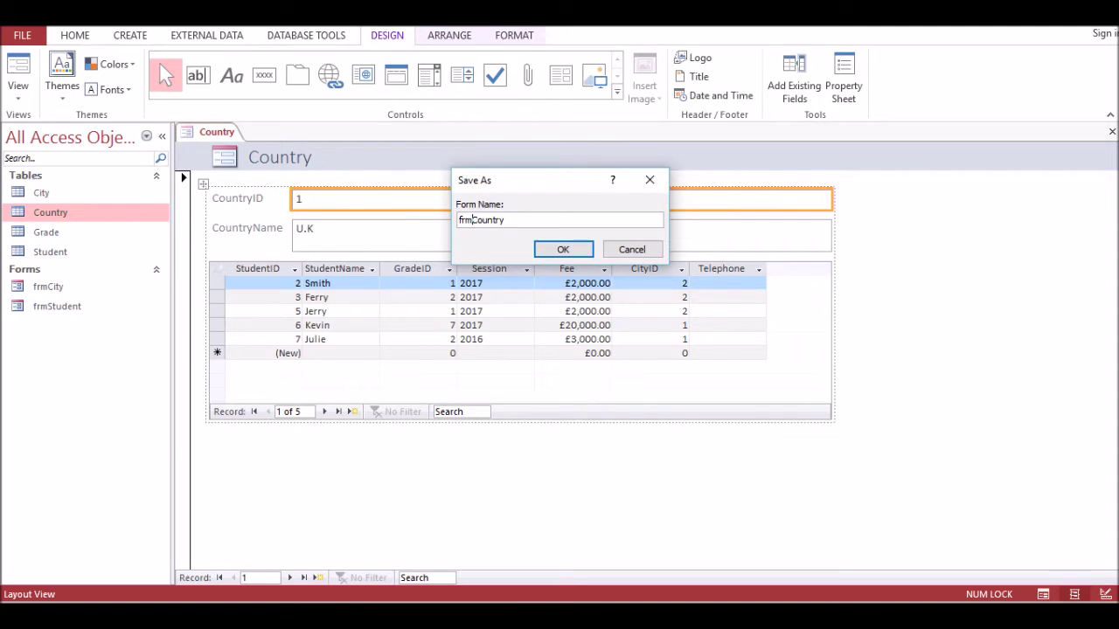
pyautogui.click(563, 249)
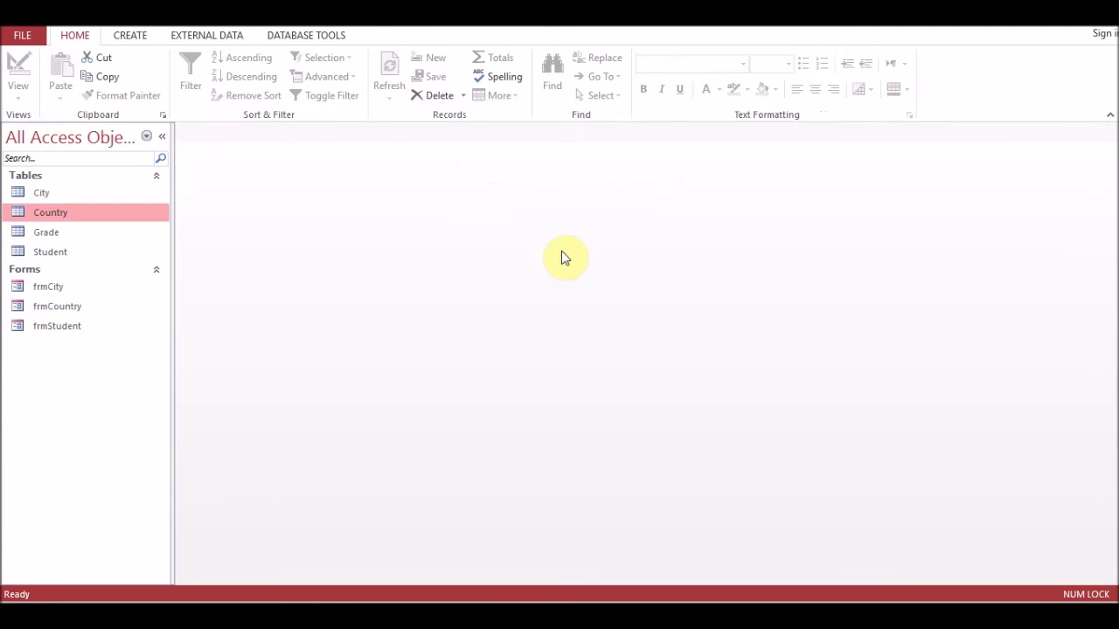
# Generate a form from the Grade table and save it as frmGrade, closing it.
pyautogui.click(112, 233)
pyautogui.click(130, 35)
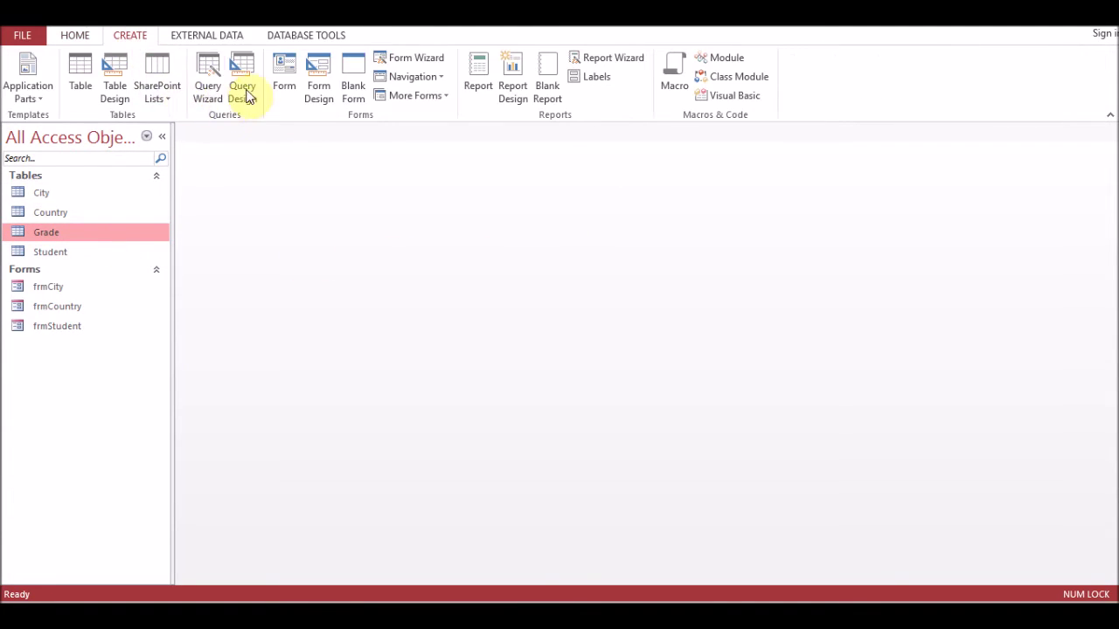
pyautogui.click(283, 80)
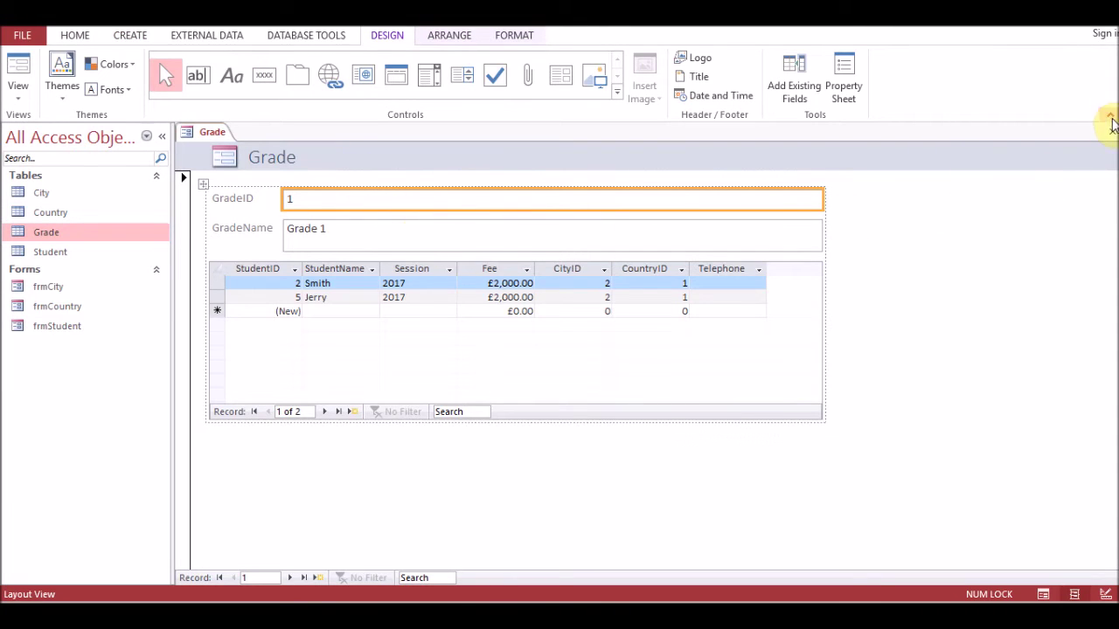
pyautogui.click(1111, 131)
pyautogui.click(505, 359)
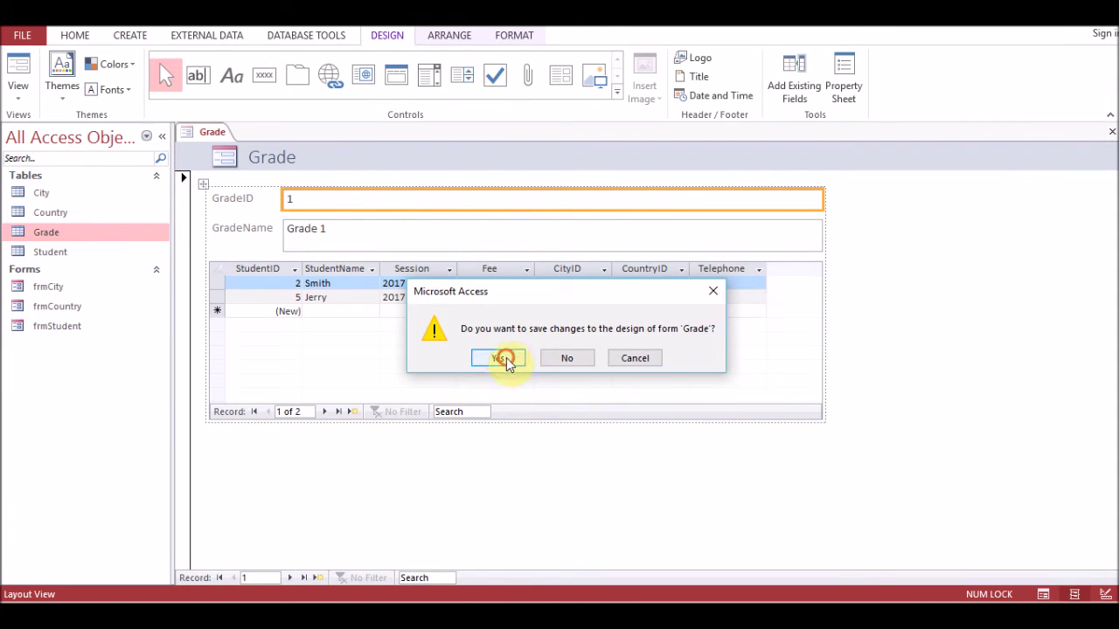
pyautogui.click(459, 219)
pyautogui.write('frmGrade')
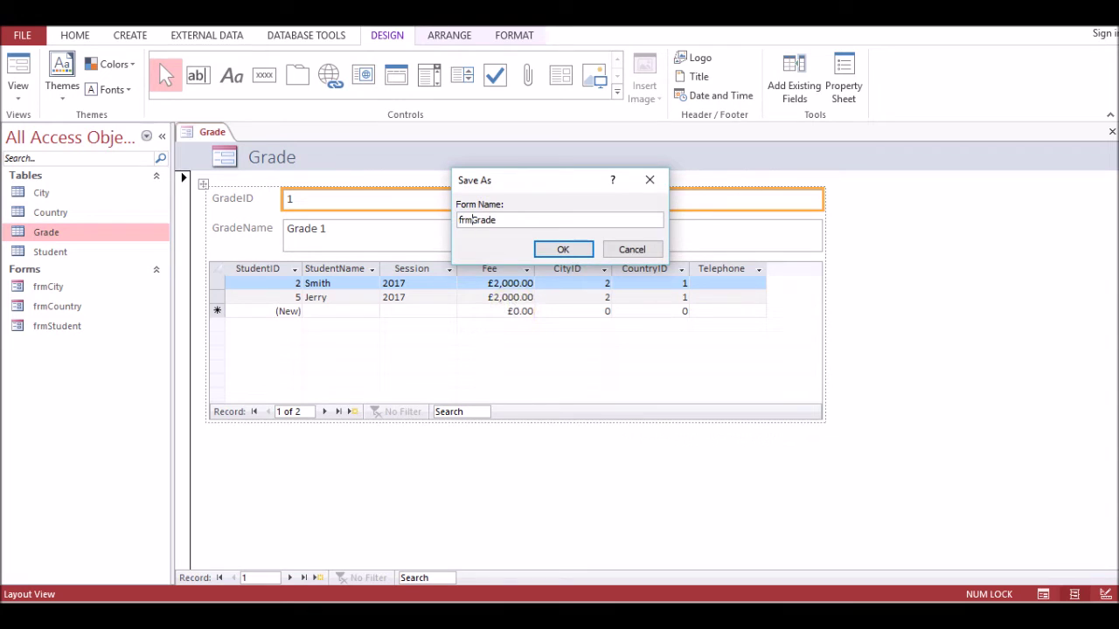
pyautogui.click(563, 250)
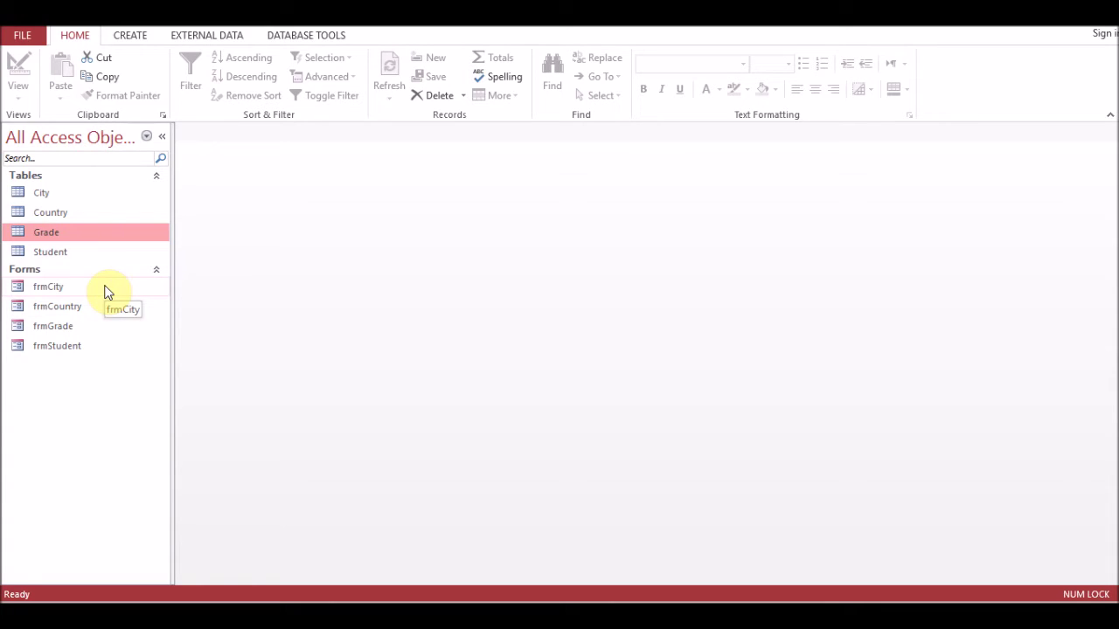
# Open the frmStudent form to review its records and command buttons, and close it again.
pyautogui.click(78, 349)
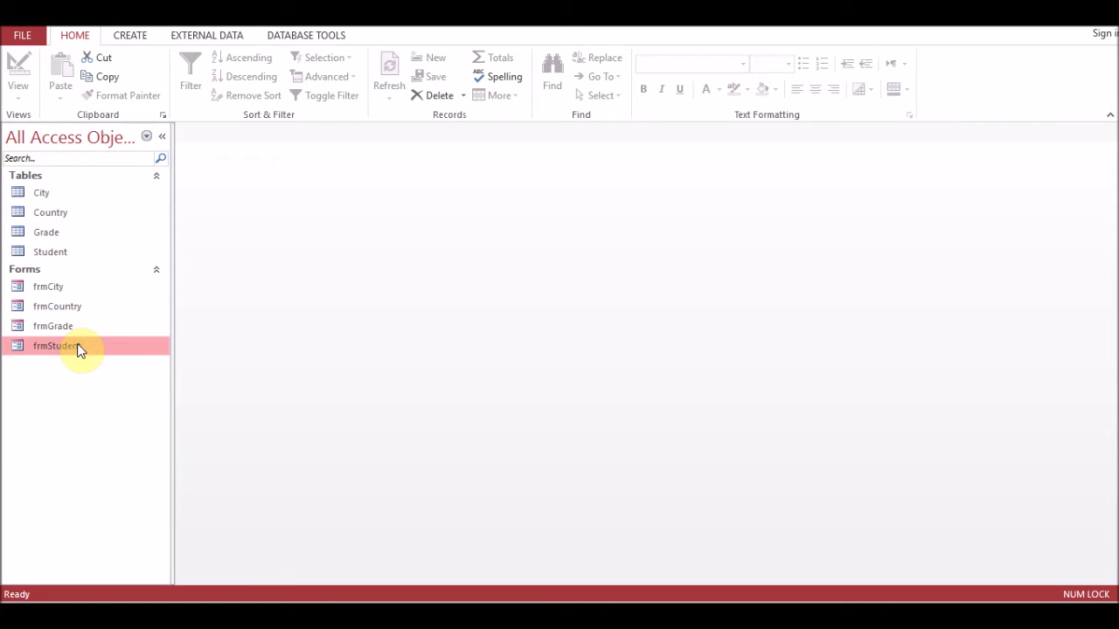
pyautogui.doubleClick(79, 349)
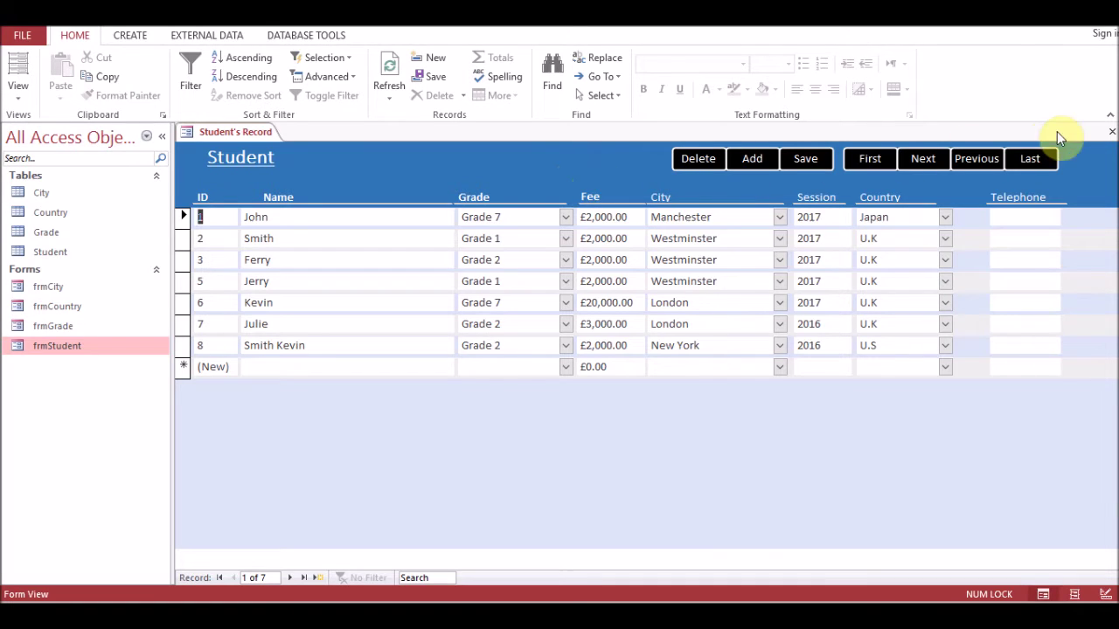
pyautogui.click(1111, 131)
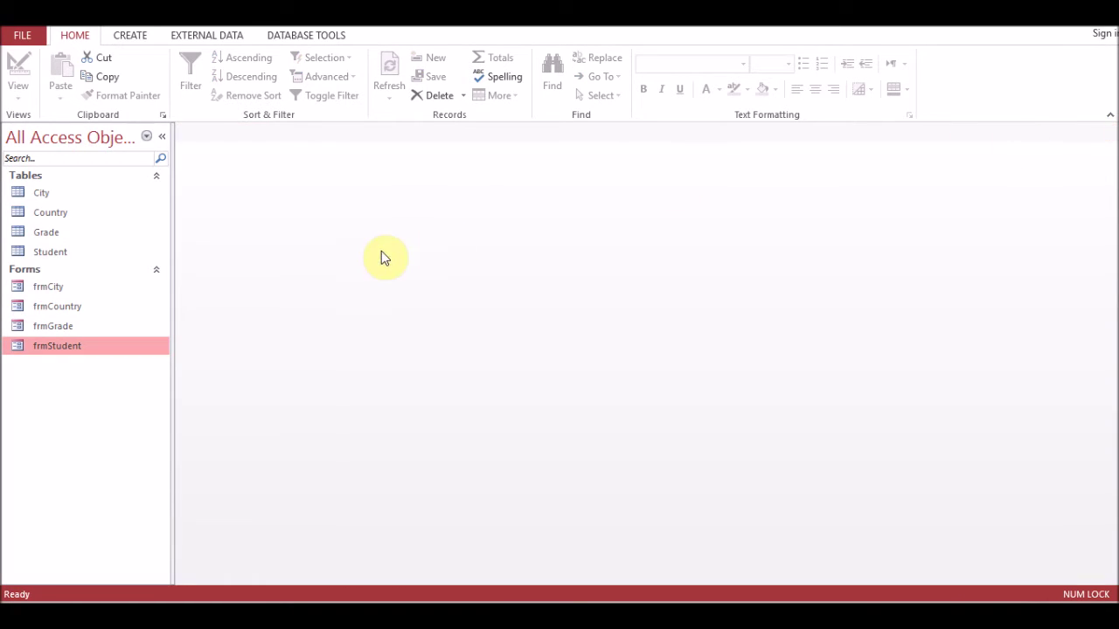
# Create a blank form, close its field list and switch the form to Design View.
pyautogui.click(131, 37)
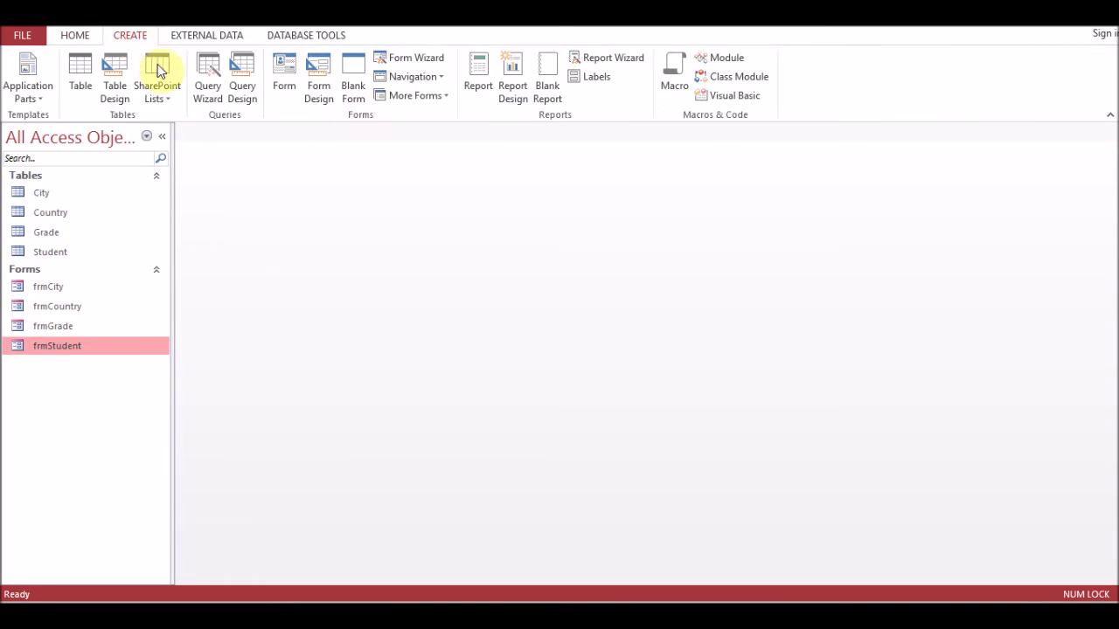
pyautogui.click(353, 90)
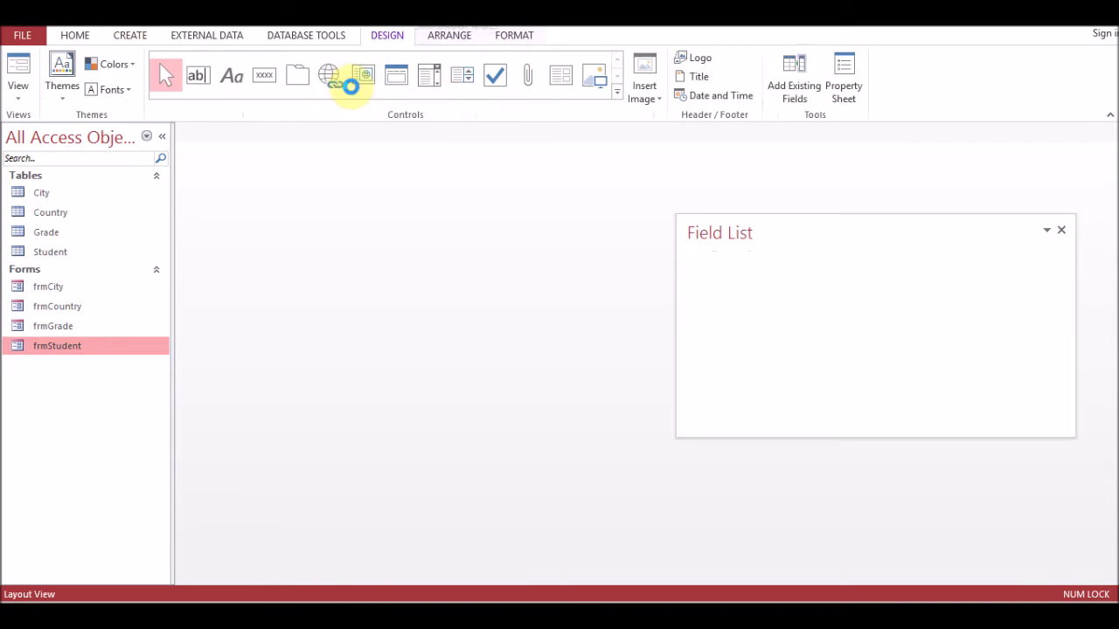
pyautogui.click(1060, 231)
pyautogui.rightClick(202, 138)
pyautogui.click(282, 251)
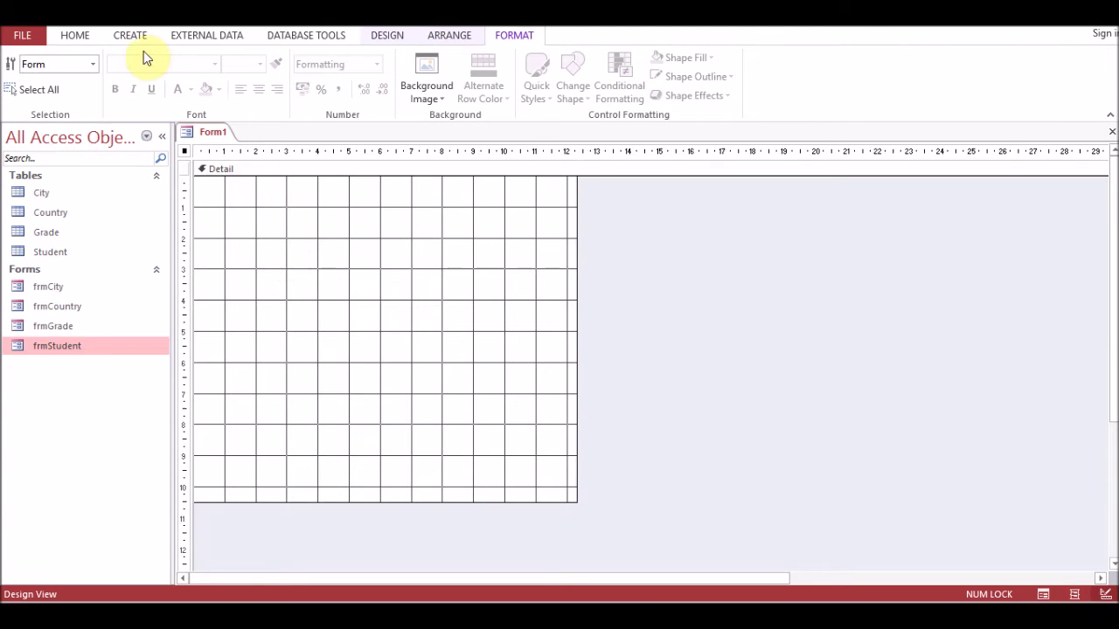
# Draw a command button about 4.5 cm wide near the top of the Detail section and assign it the Open Form action from Form Operations.
pyautogui.click(391, 45)
pyautogui.click(265, 83)
pyautogui.moveTo(289, 209); pyautogui.dragTo(425, 224)
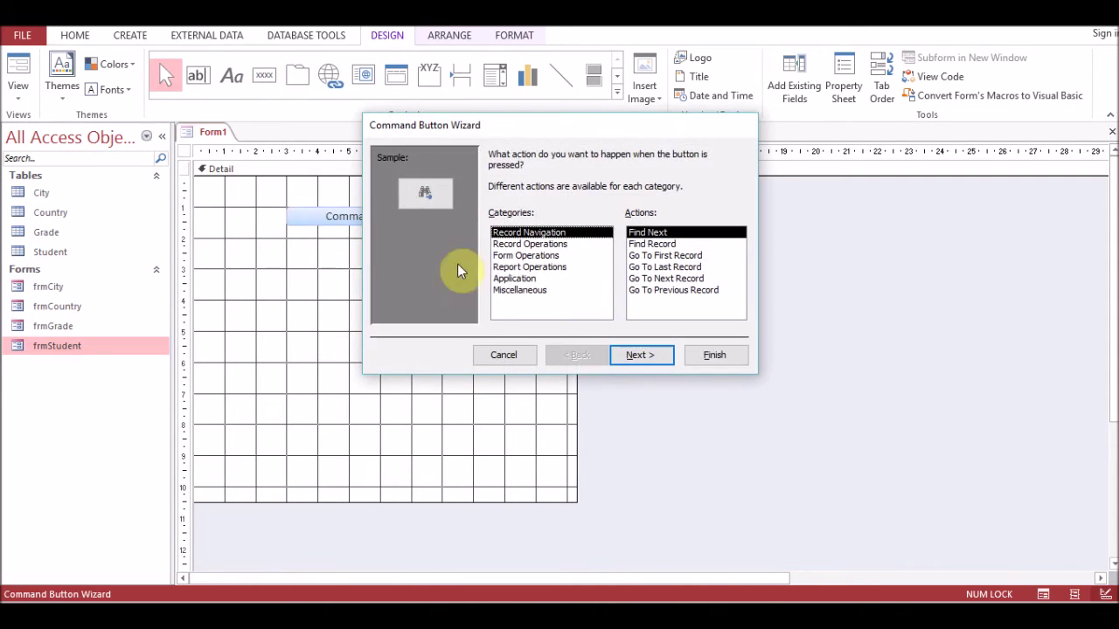
pyautogui.click(550, 257)
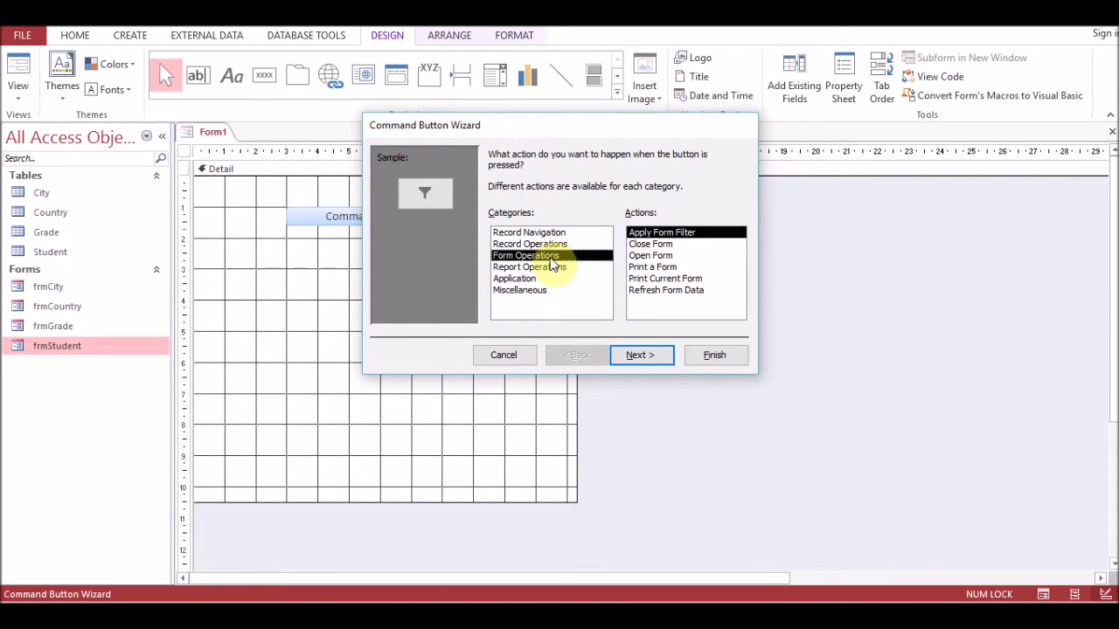
pyautogui.click(646, 255)
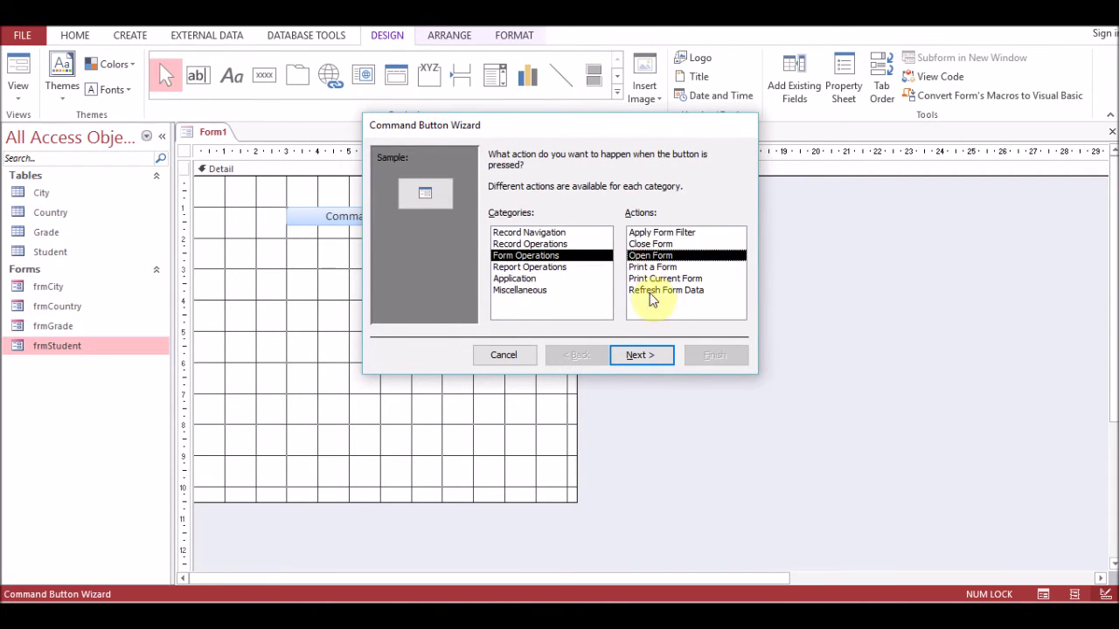
pyautogui.click(652, 356)
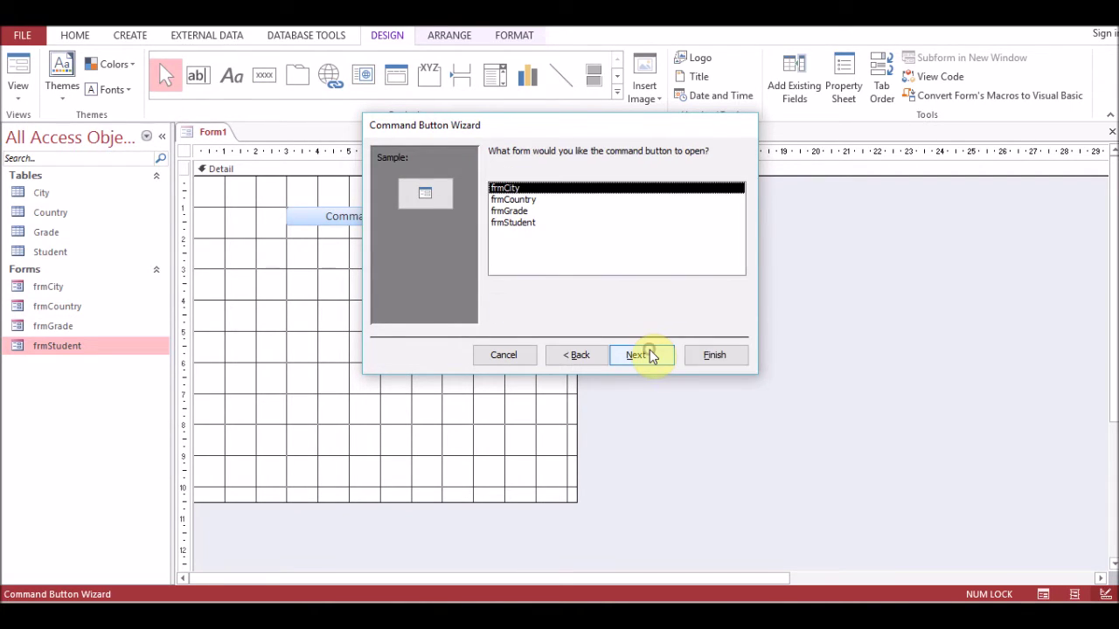
# Set the command button to open frmStudent and show all the records.
pyautogui.click(529, 224)
pyautogui.click(651, 355)
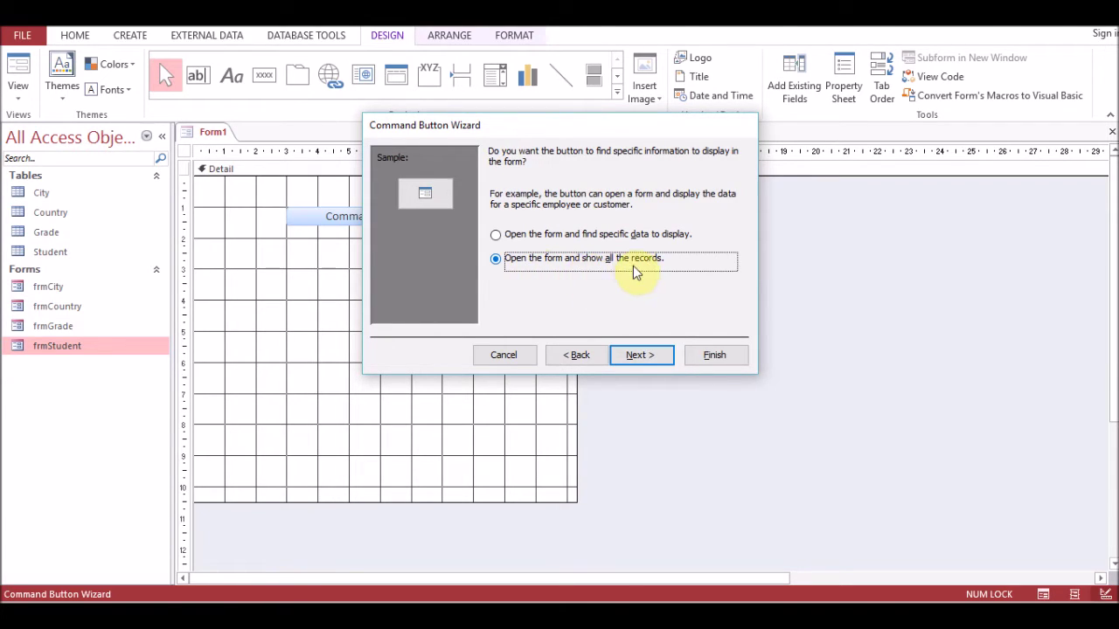
pyautogui.click(651, 356)
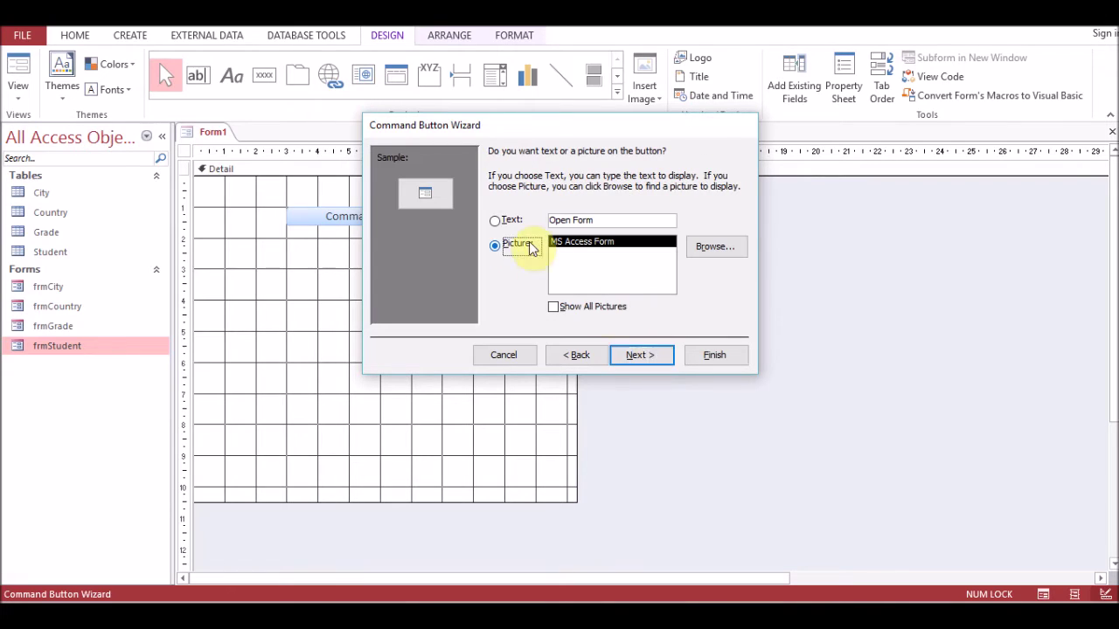
# Give the button the text "Add/Edit Student Records" instead of a picture and name it cmdfrmstudent, finishing the wizard.
pyautogui.click(496, 221)
pyautogui.moveTo(600, 220); pyautogui.dragTo(498, 225)
pyautogui.write('S')
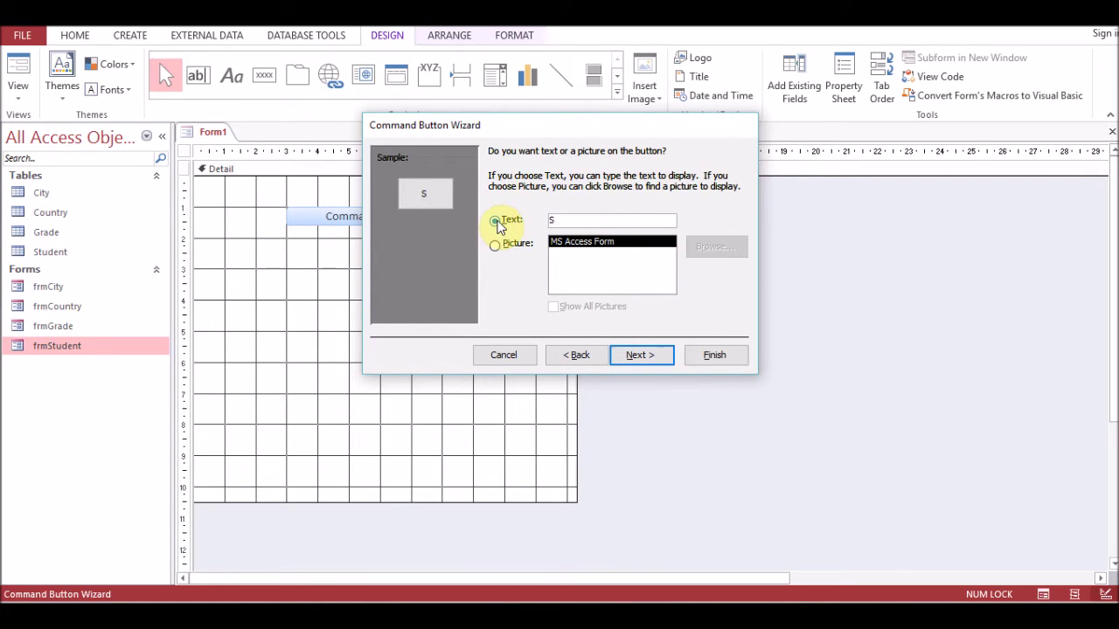
pyautogui.write('dd/Edit Student Re')
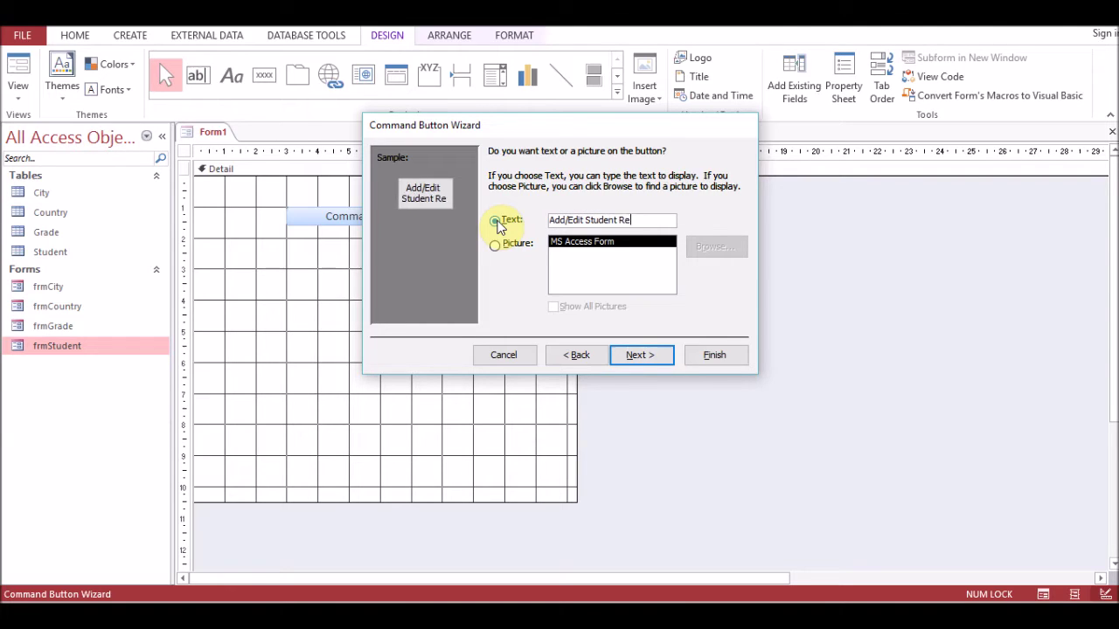
pyautogui.write('cords')
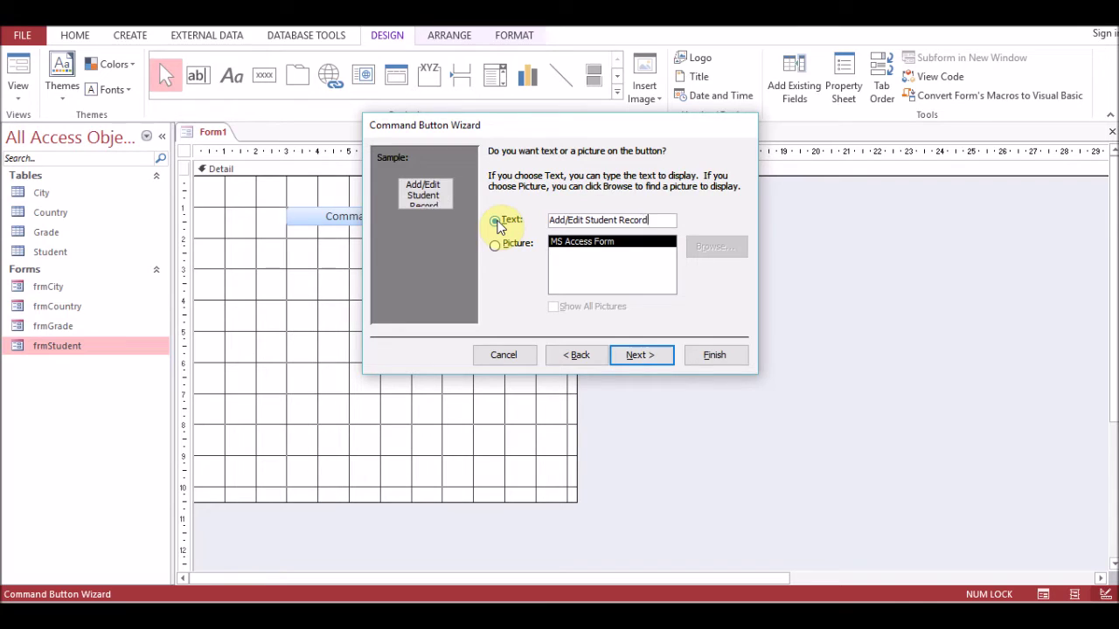
pyautogui.click(623, 355)
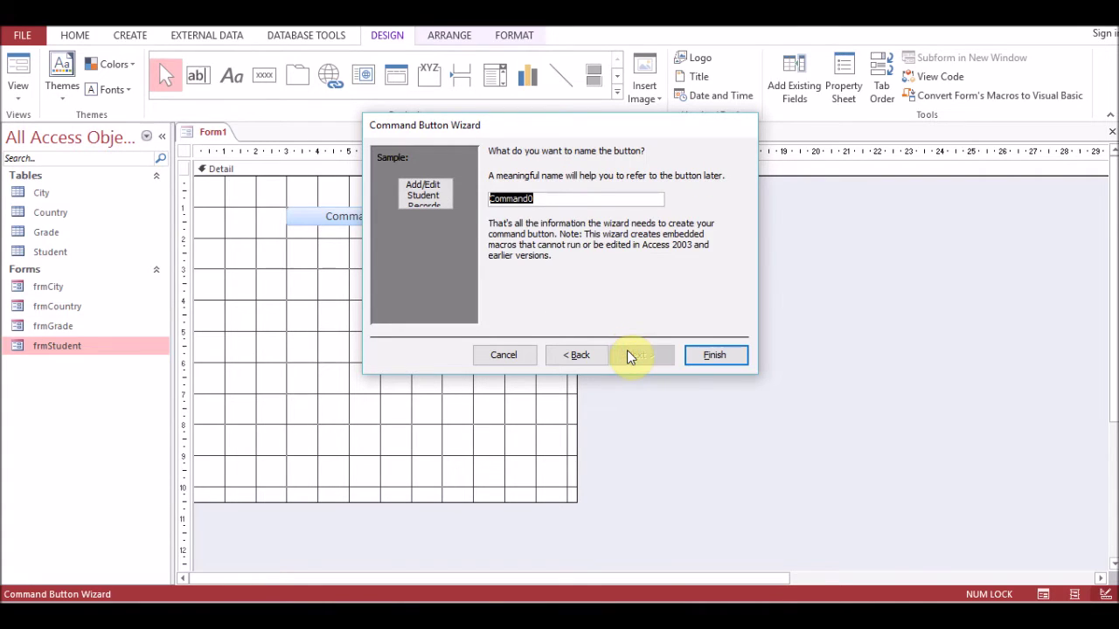
pyautogui.write('cmdfrmstudent')
pyautogui.click(700, 360)
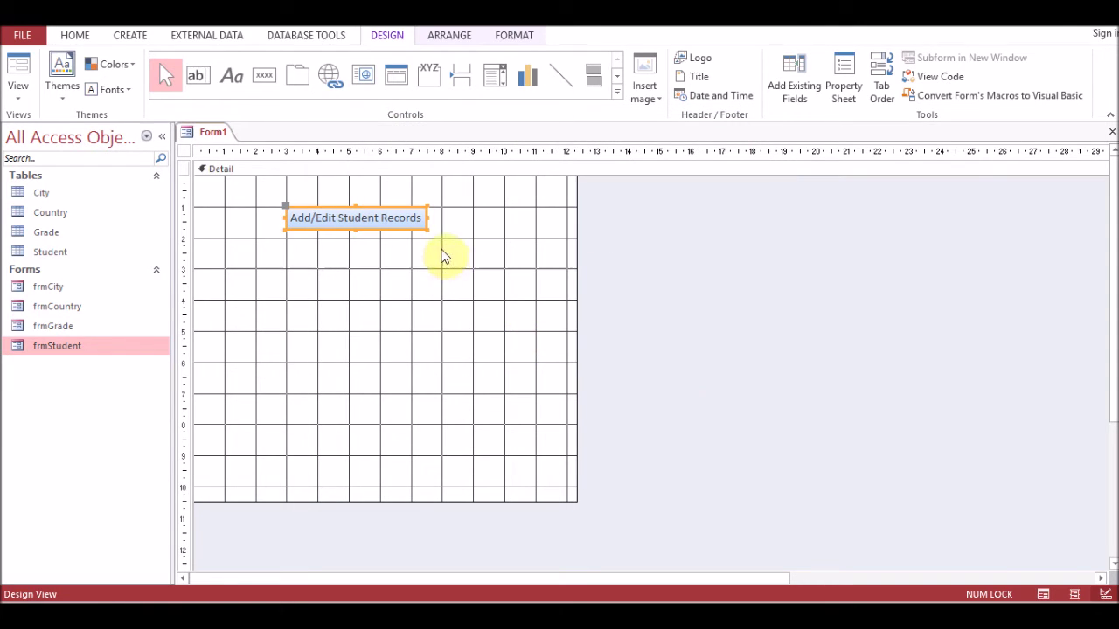
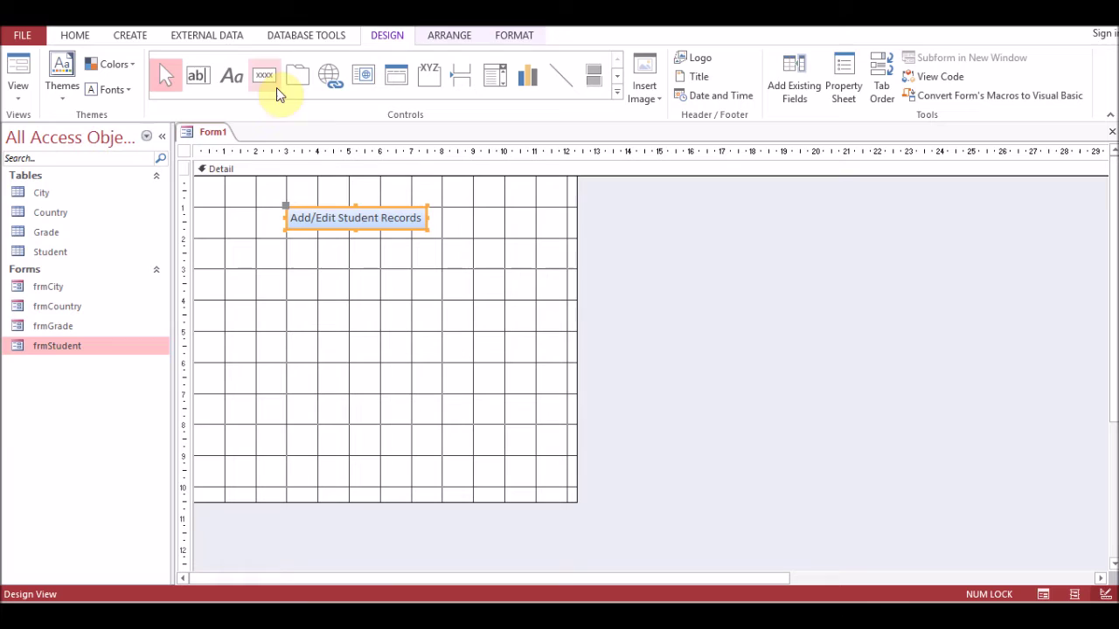
# Draw a second command button of about the same width directly below the first and assign it the Open Form action from Form Operations.
pyautogui.moveTo(285, 238); pyautogui.dragTo(426, 260)
pyautogui.click(522, 255)
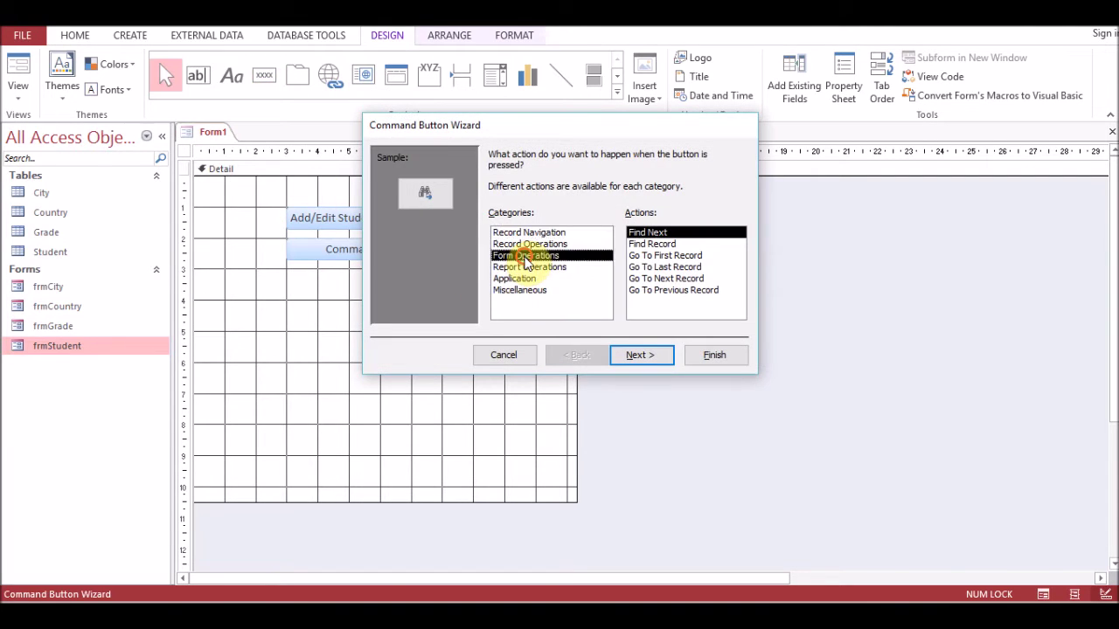
pyautogui.click(654, 256)
pyautogui.click(660, 355)
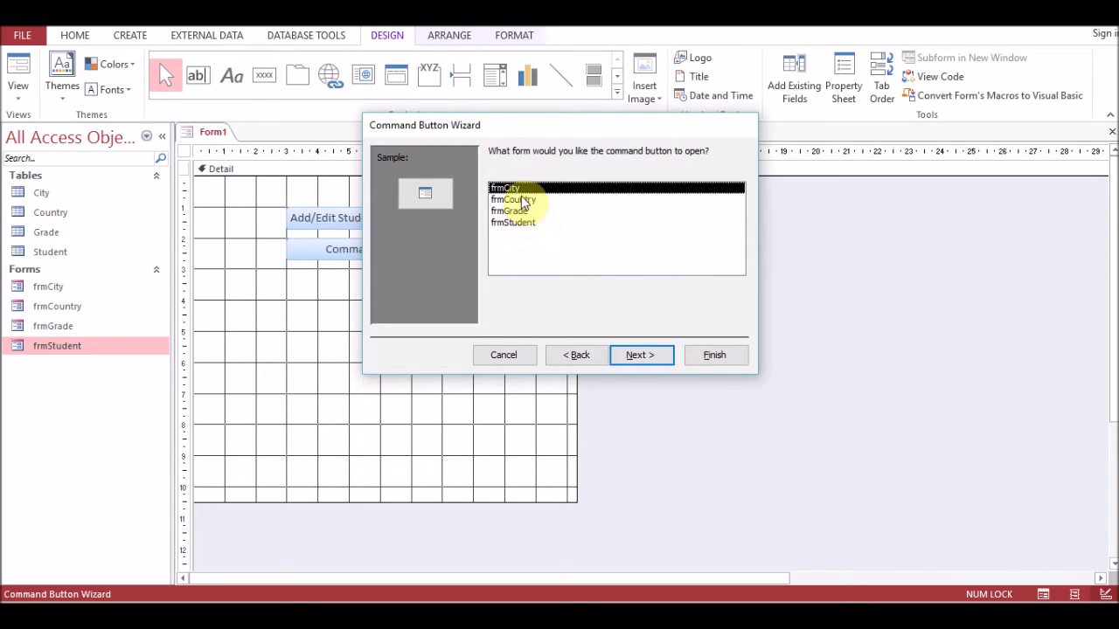
# Set the second button to open frmCity with all the records and display the text "Add/Edit Cities" instead of a picture.
pyautogui.click(637, 355)
pyautogui.click(641, 355)
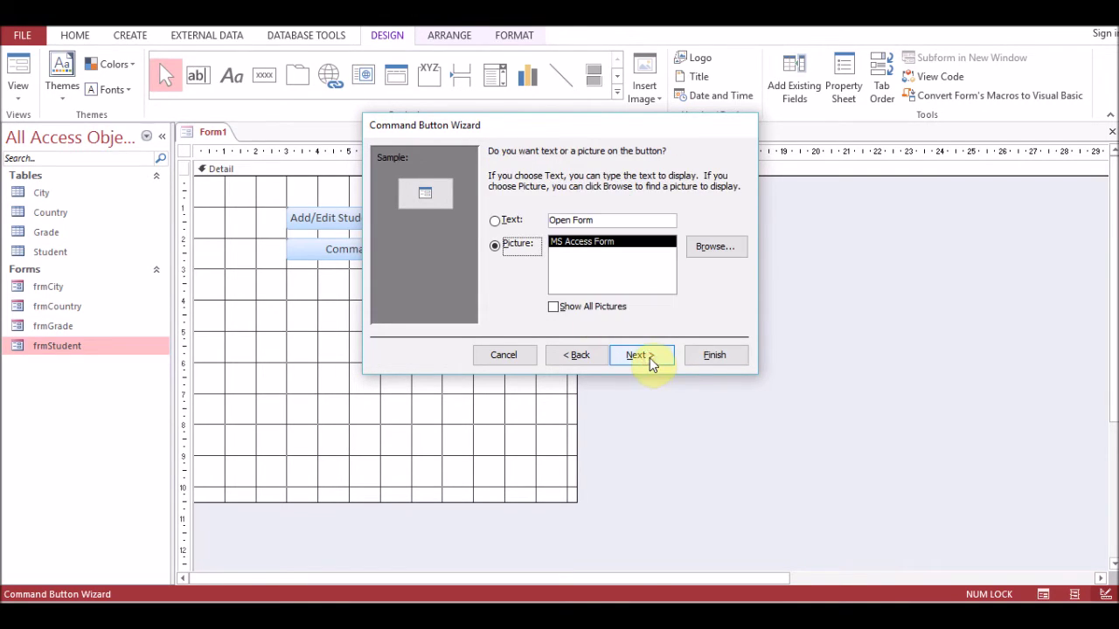
pyautogui.click(494, 219)
pyautogui.click(595, 220)
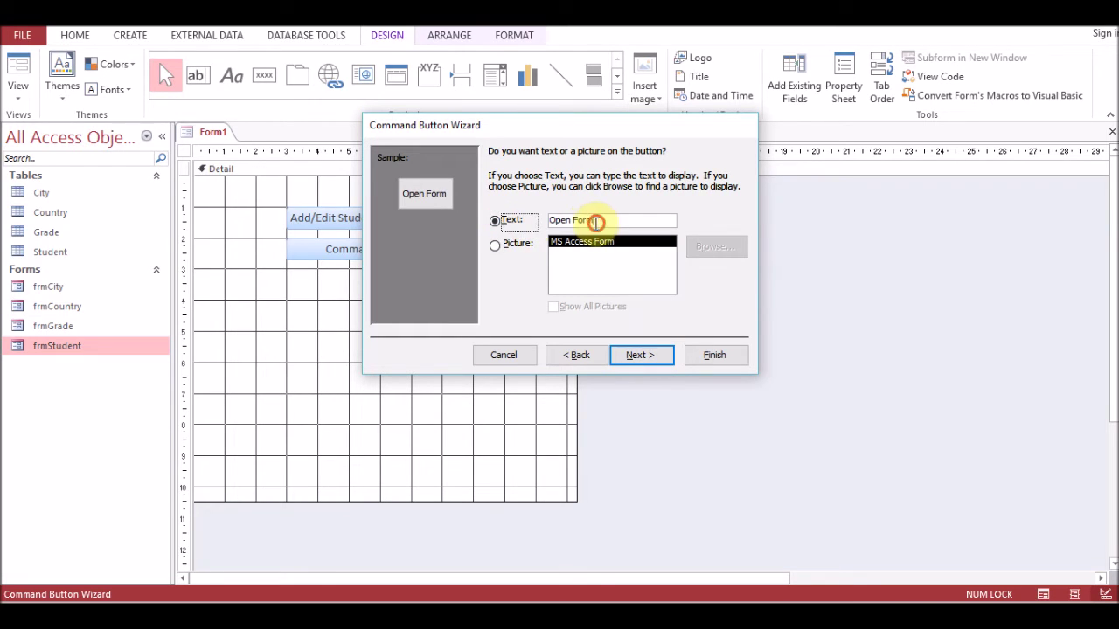
pyautogui.press('BackSpace')
pyautogui.press('BackSpace')
pyautogui.press('BackSpace')
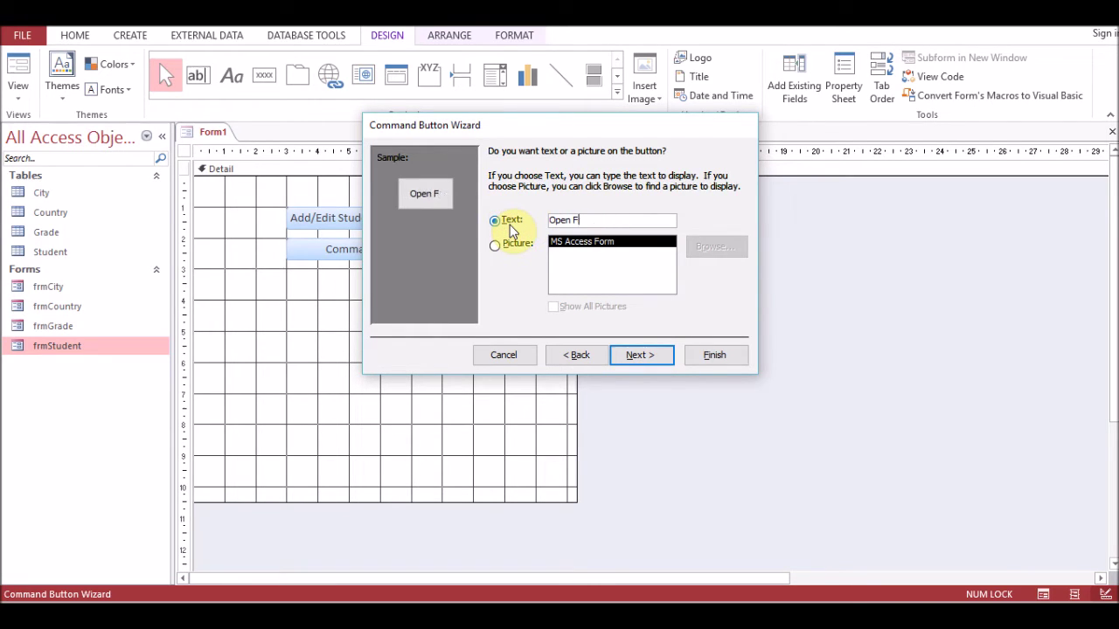
pyautogui.write('Add/Edit ')
pyautogui.write('City')
pyautogui.press('BackSpace')
pyautogui.write('ies')
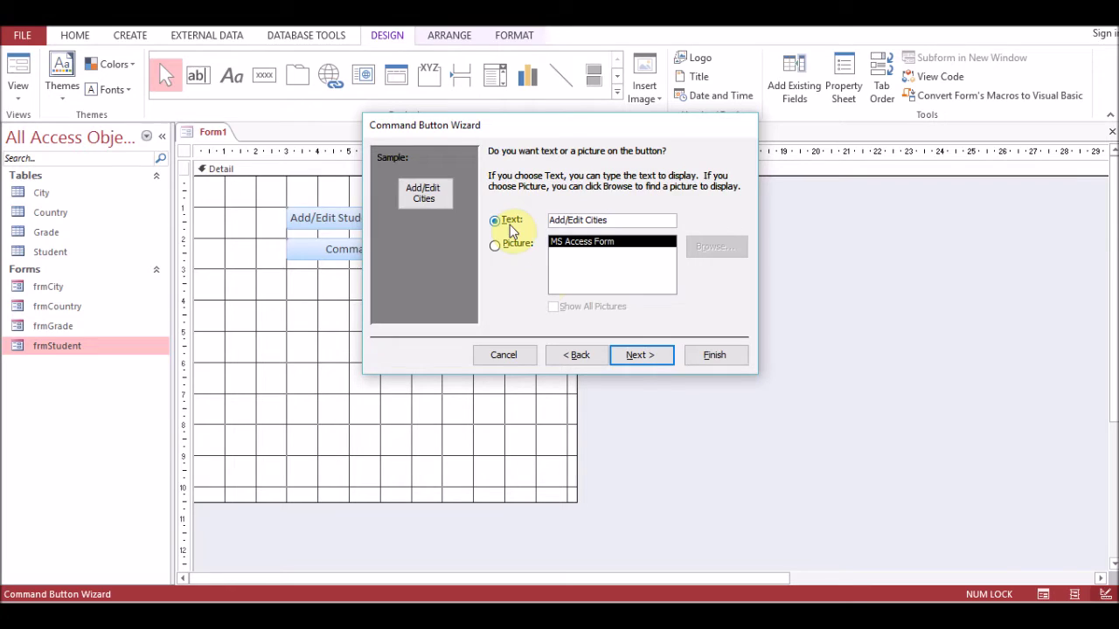
# Name the city button cmdfrmcity and finish the wizard.
pyautogui.click(639, 355)
pyautogui.write('cmd')
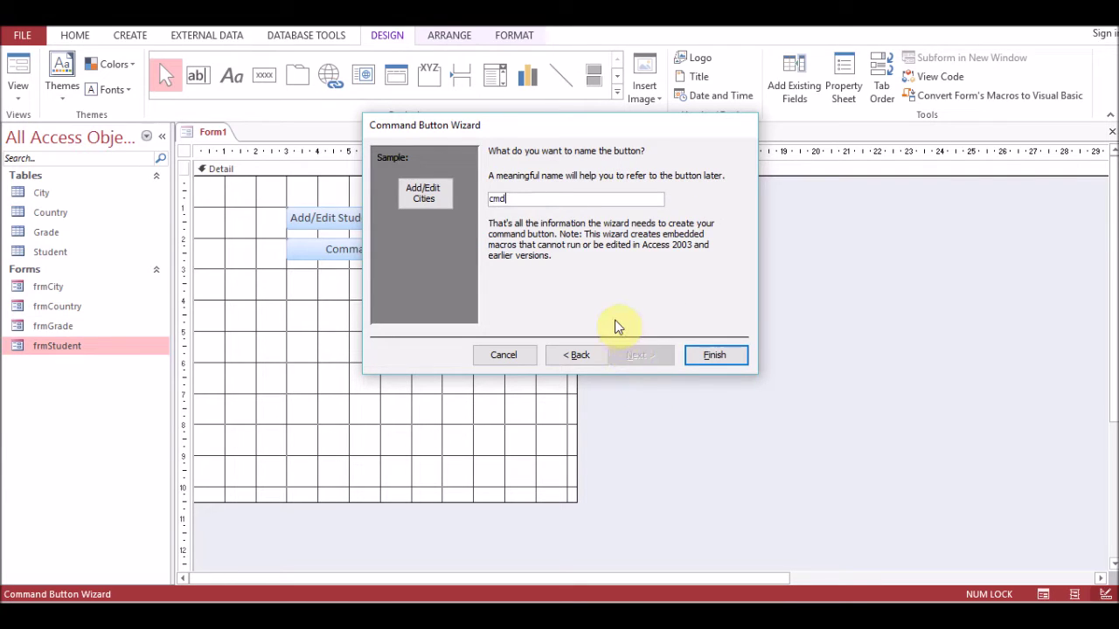
pyautogui.write('frmcity')
pyautogui.click(708, 356)
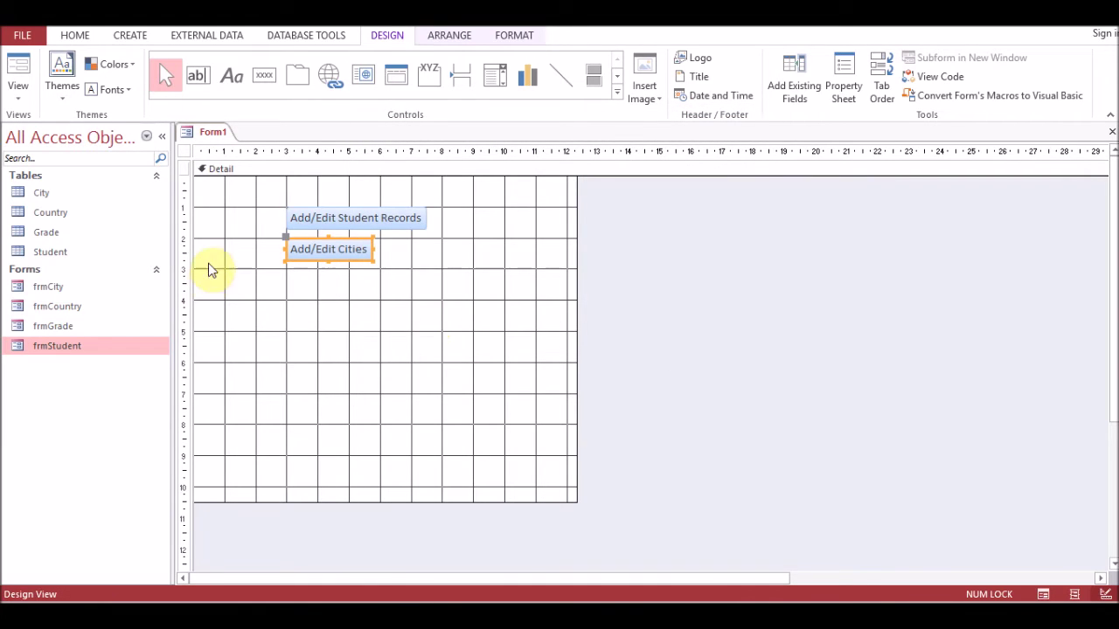
# Draw a third command button about 4 cm wide below the Add/Edit Cities button and assign it the Open Form action from Form Operations.
pyautogui.click(255, 80)
pyautogui.moveTo(287, 271)
pyautogui.mouseDown()
pyautogui.moveTo(420, 295)
pyautogui.moveTo(412, 289)
pyautogui.mouseUp()
pyautogui.click(516, 256)
pyautogui.click(657, 255)
pyautogui.click(656, 356)
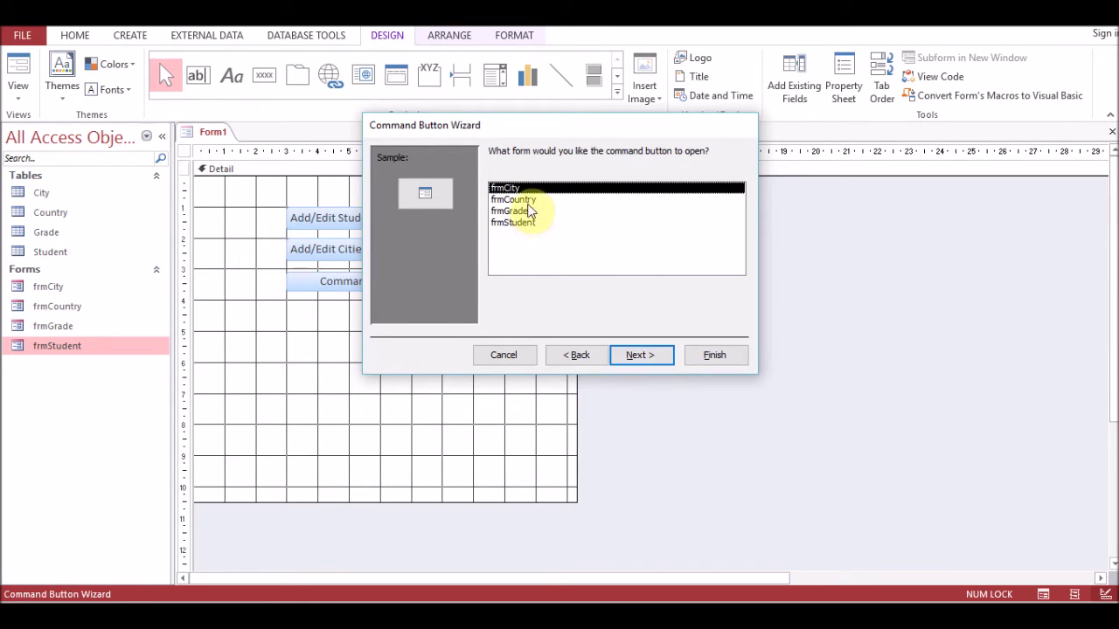
# Set the third command button to open frmCountry and show all the records.
pyautogui.click(527, 200)
pyautogui.click(646, 354)
pyautogui.click(659, 355)
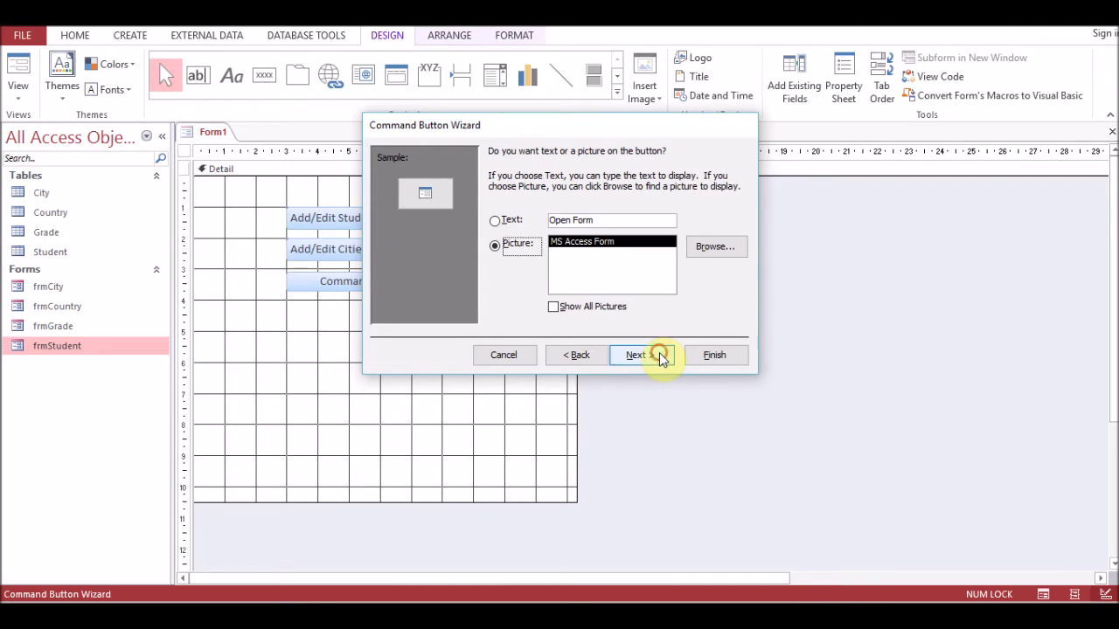
# Give the third button the text "Add/Edit Countries" instead of a picture and name it cmdfrmcountry, finishing the wizard.
pyautogui.click(507, 221)
pyautogui.click(593, 220)
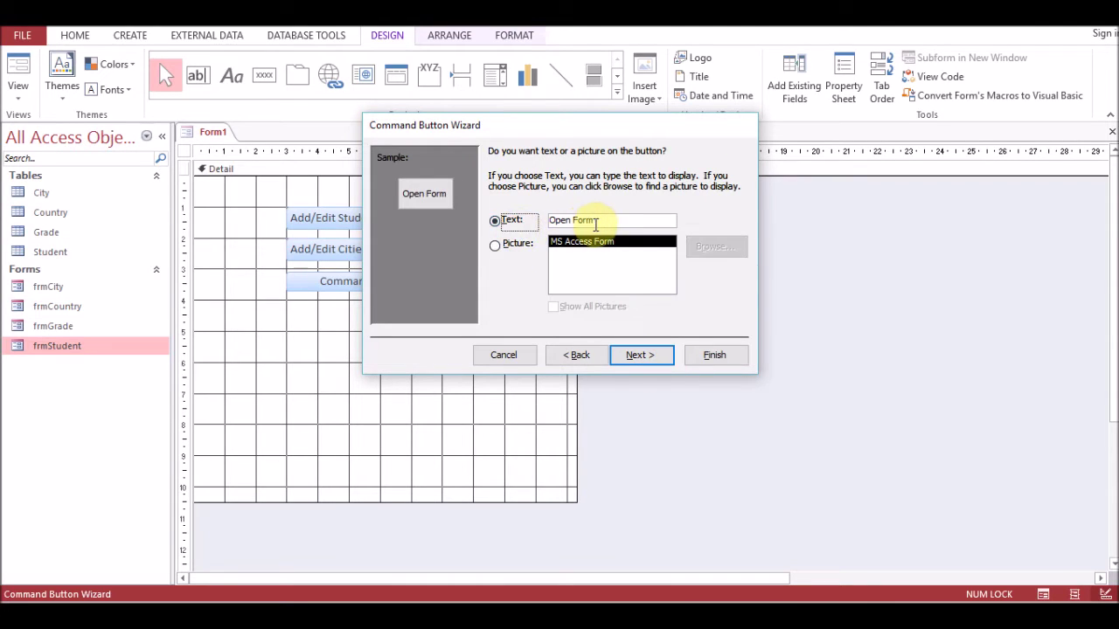
pyautogui.moveTo(594, 220); pyautogui.dragTo(552, 219)
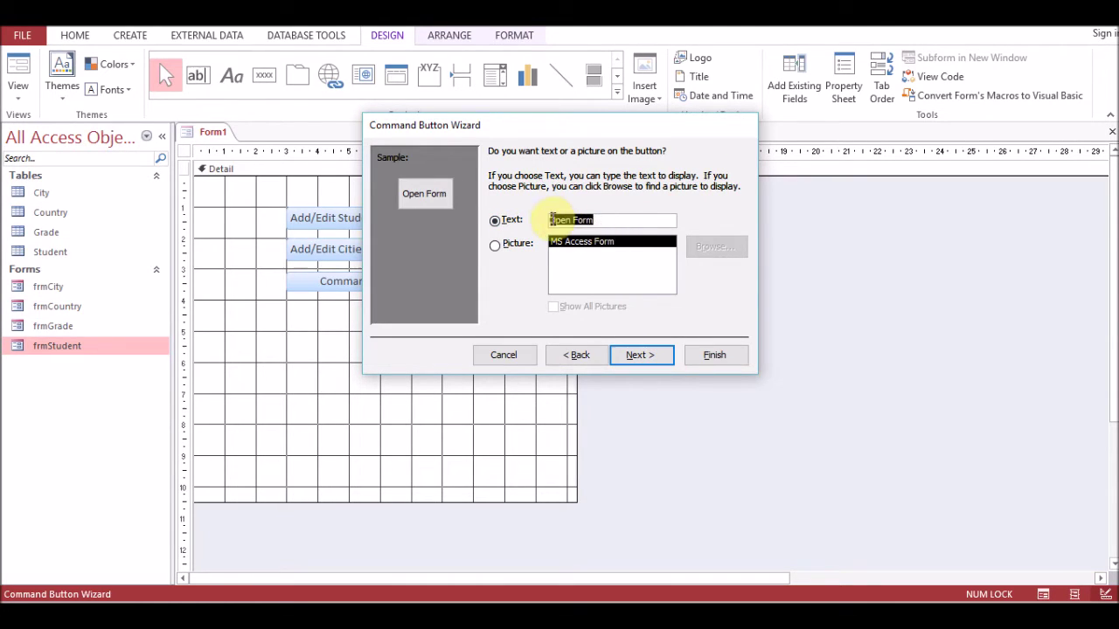
pyautogui.write('Add/Edit Countires')
pyautogui.press('BackSpace')
pyautogui.press('BackSpace')
pyautogui.press('BackSpace')
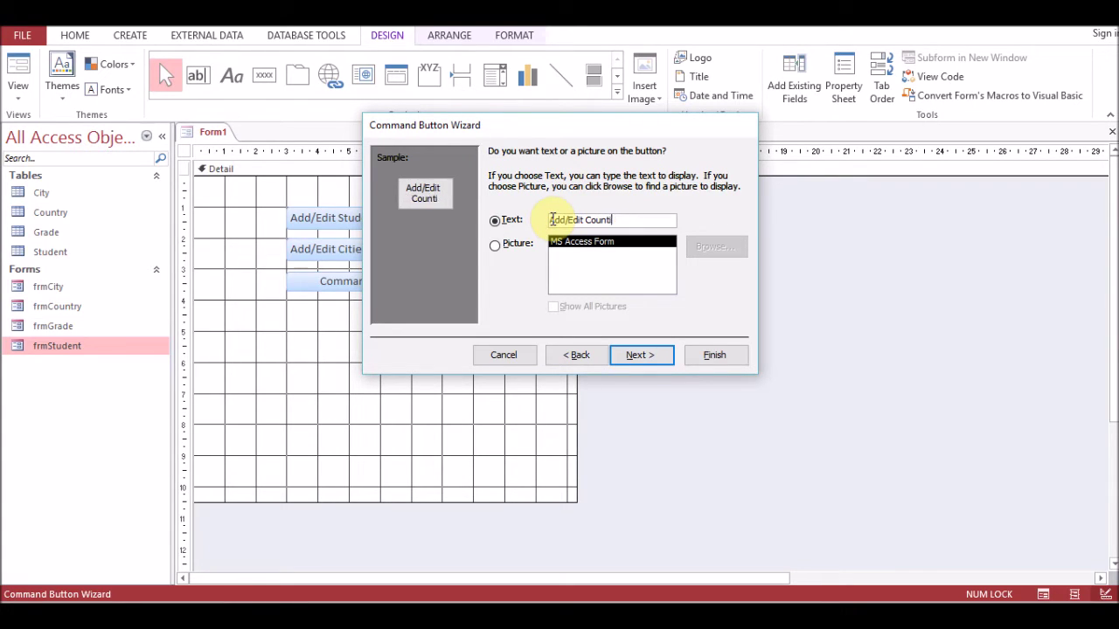
pyautogui.click(645, 355)
pyautogui.write('cmdf')
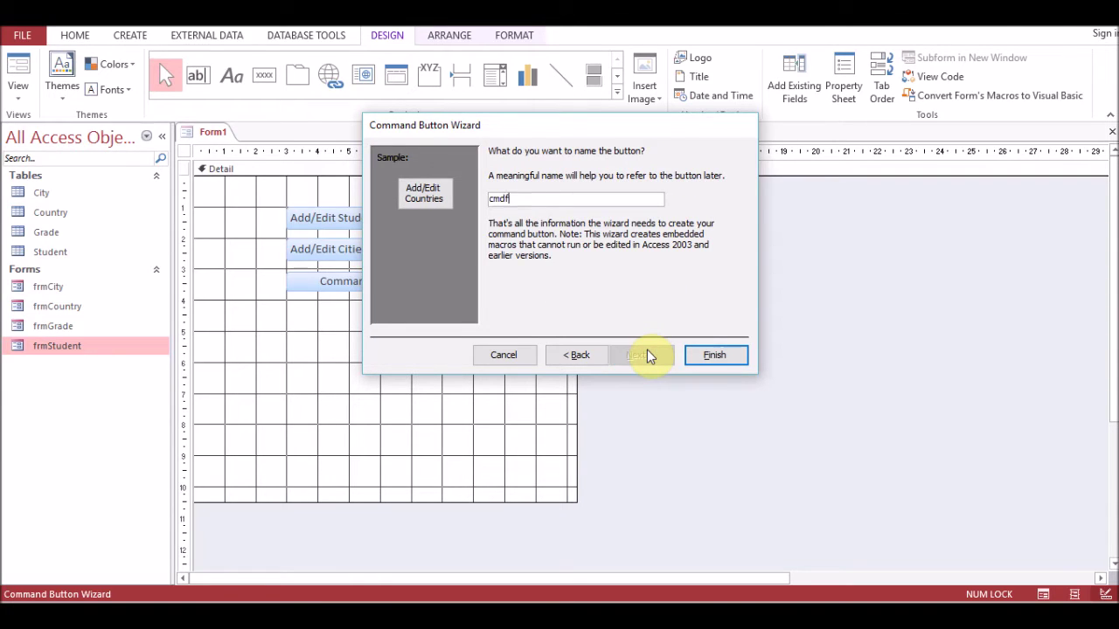
pyautogui.write('rmcountry')
pyautogui.click(711, 355)
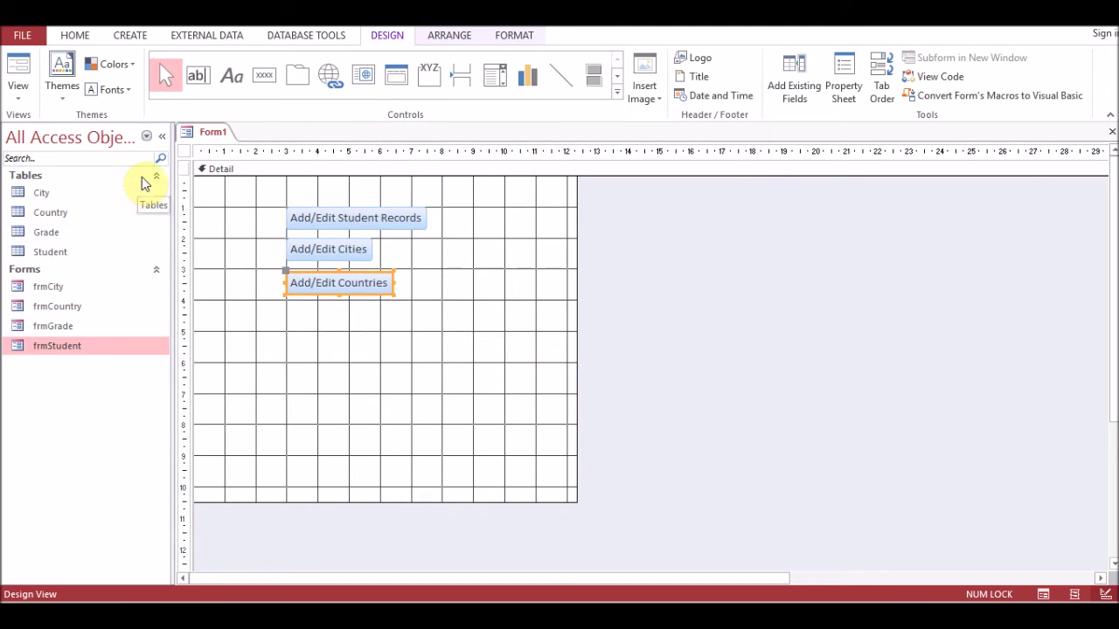
# Draw a fourth command button about 3.6 cm wide below the Add/Edit Countries button and assign it the Open Form action from Form Operations.
pyautogui.click(265, 77)
pyautogui.moveTo(289, 305); pyautogui.dragTo(400, 321)
pyautogui.click(549, 255)
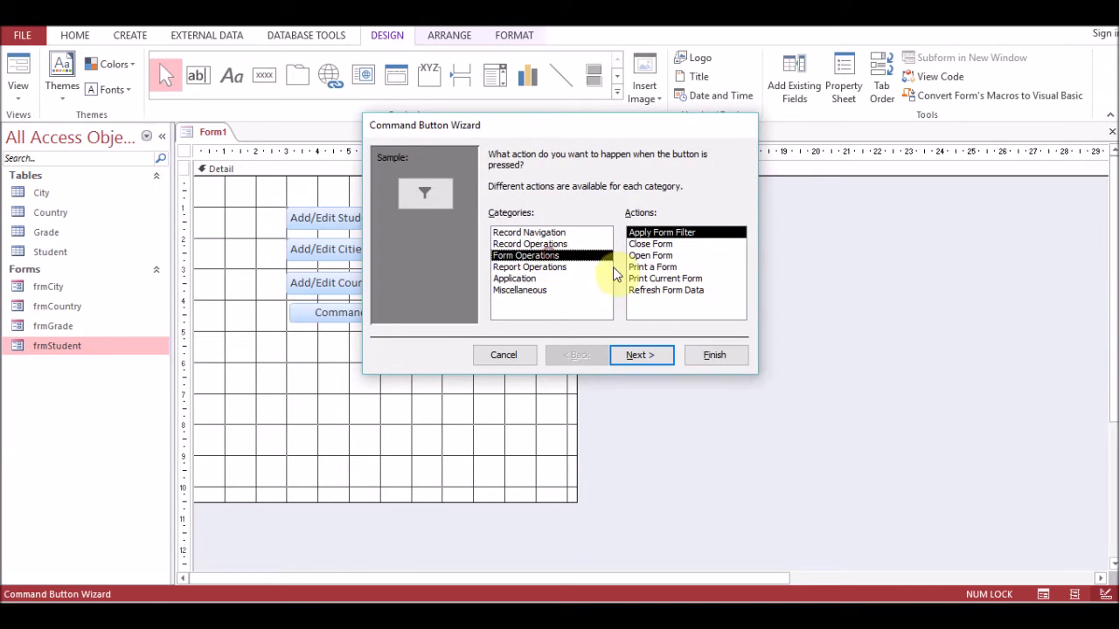
pyautogui.click(650, 257)
pyautogui.click(647, 359)
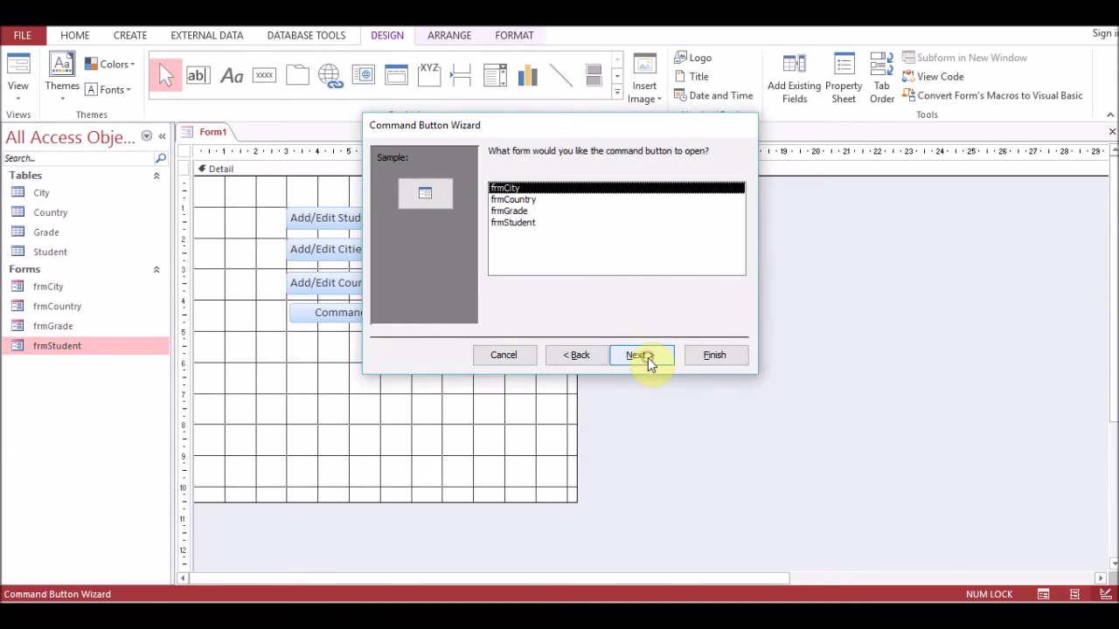
# Set the fourth command button to open frmGrade and show all the records.
pyautogui.click(513, 216)
pyautogui.click(644, 361)
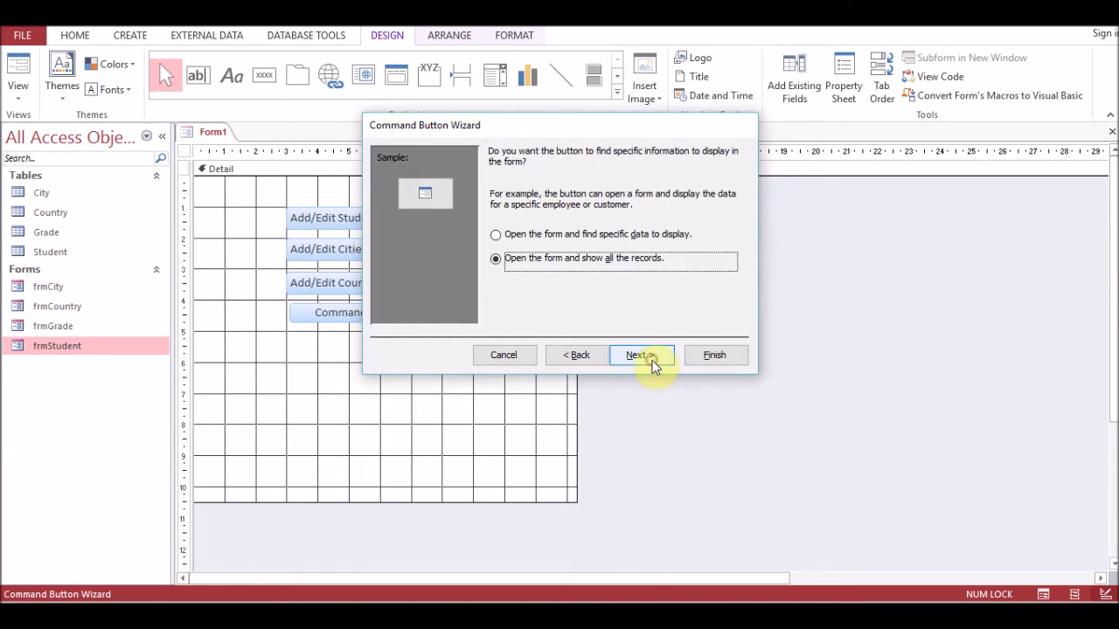
pyautogui.click(657, 359)
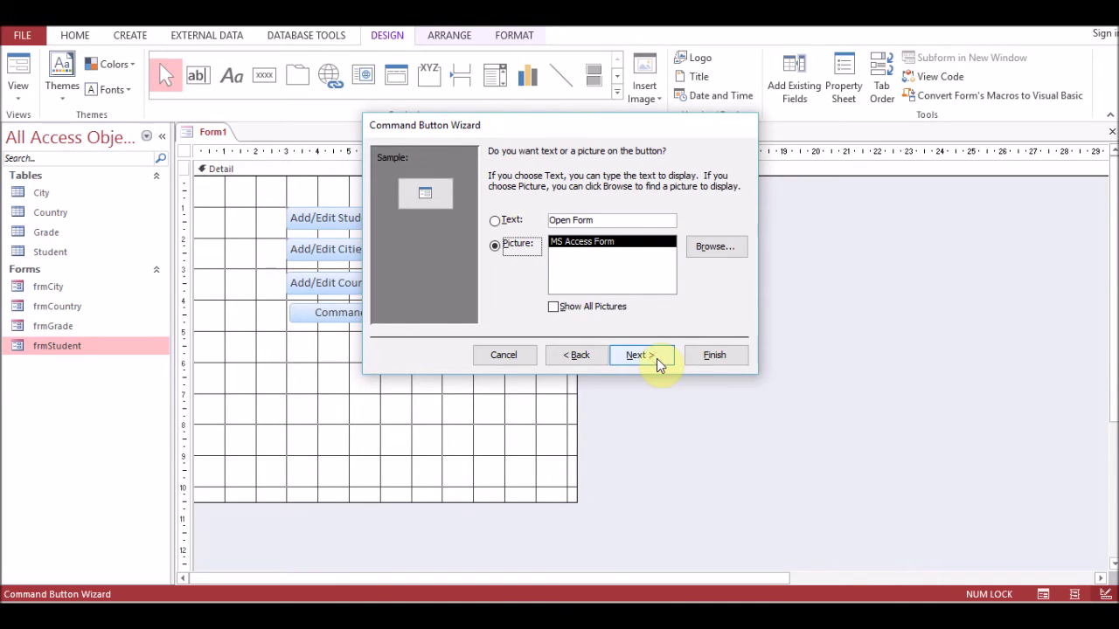
# Give the fourth button the text "Add/Edit Grades" instead of a picture and name it cmdfrmgrade, finishing the wizard.
pyautogui.click(495, 221)
pyautogui.moveTo(592, 220); pyautogui.dragTo(550, 220)
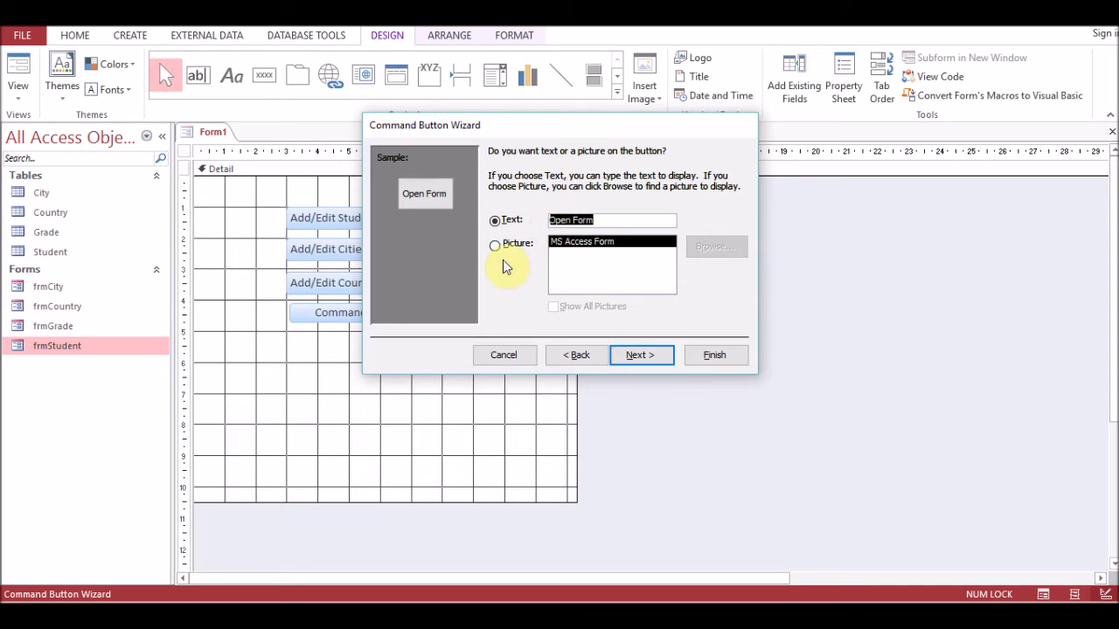
pyautogui.write('Add/Edit')
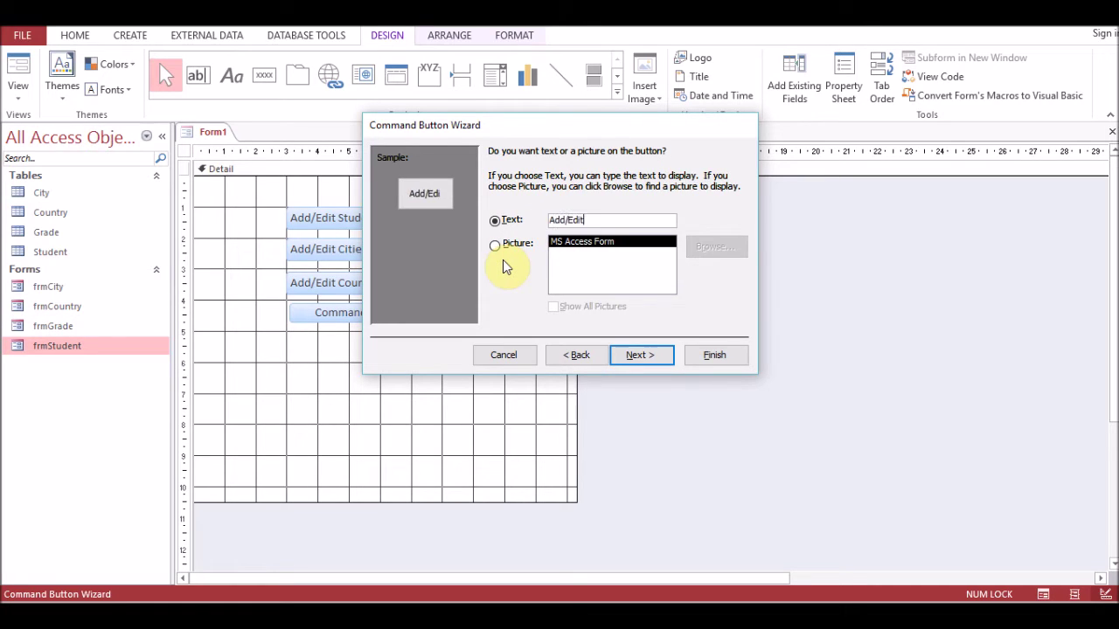
pyautogui.write(' Grades')
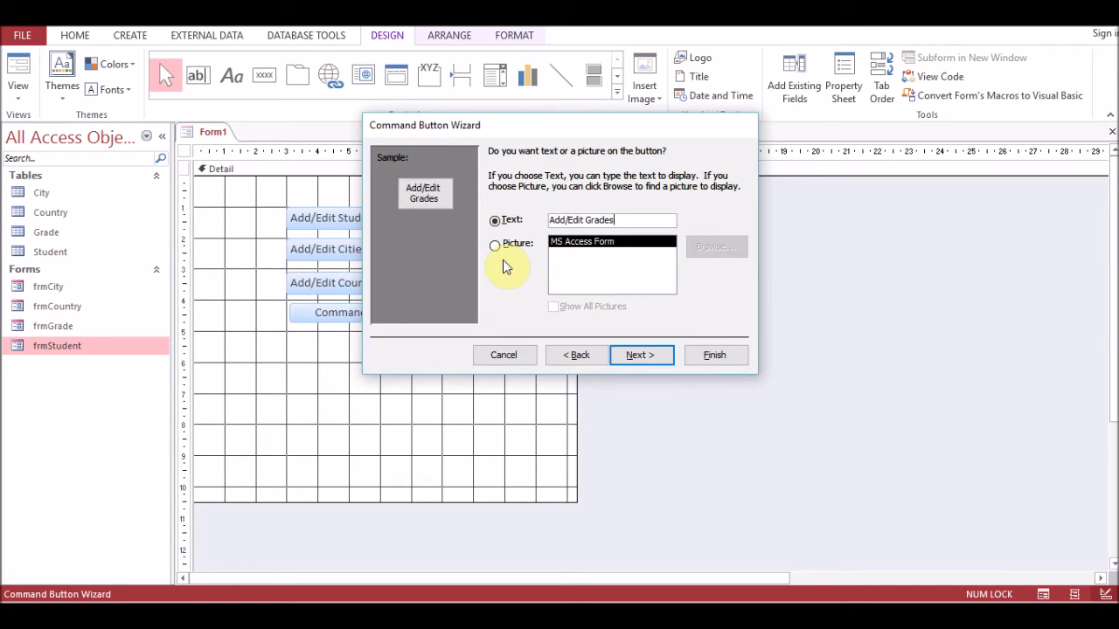
pyautogui.click(656, 355)
pyautogui.write('cmdfrmgrade')
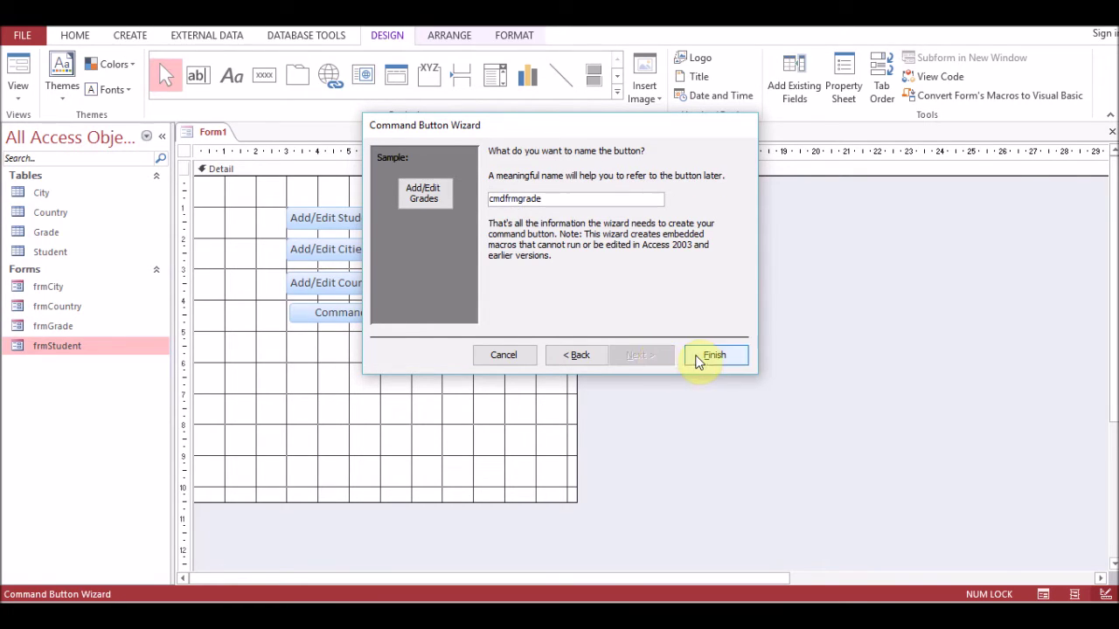
pyautogui.click(703, 355)
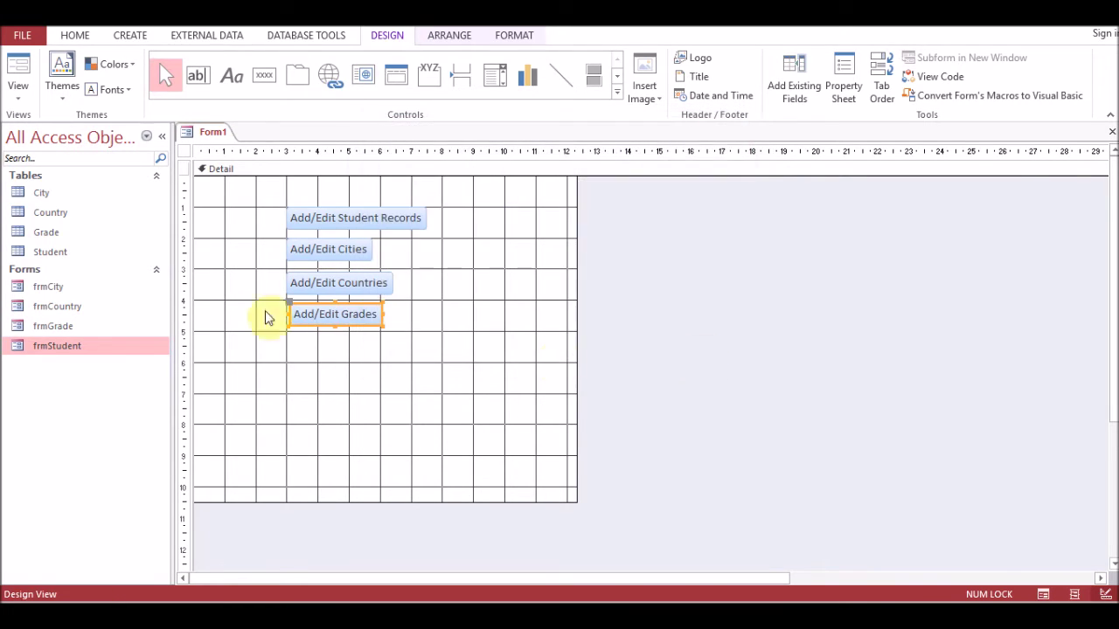
# Make all four command buttons the same size, matching the widest button's width and the shortest button's height.
pyautogui.moveTo(274, 207); pyautogui.dragTo(326, 313)
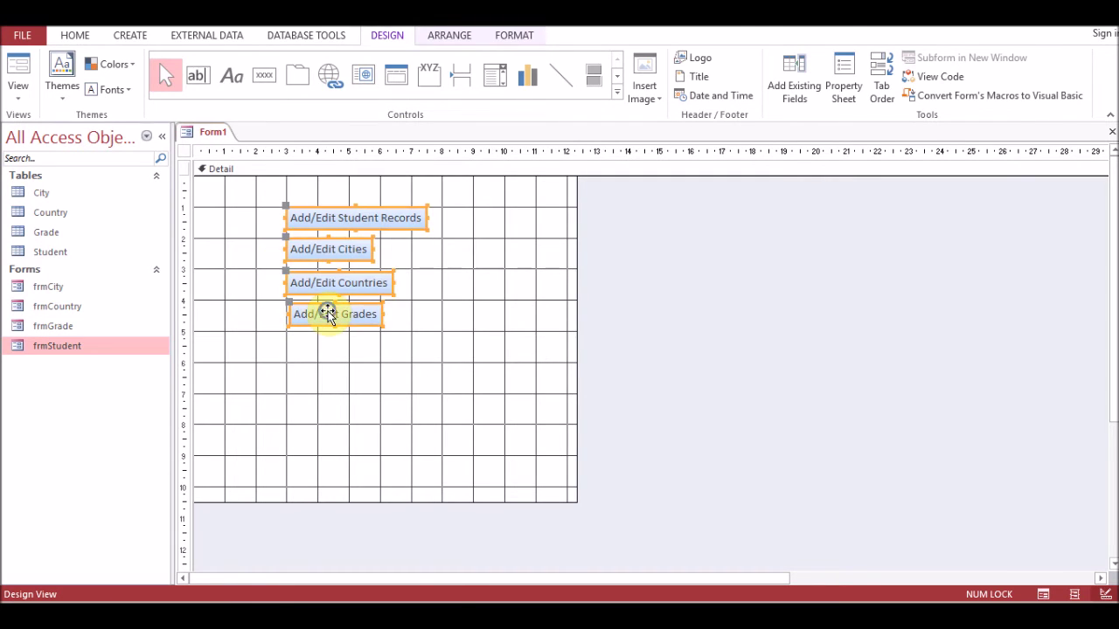
pyautogui.rightClick(328, 316)
pyautogui.moveTo(387, 380)
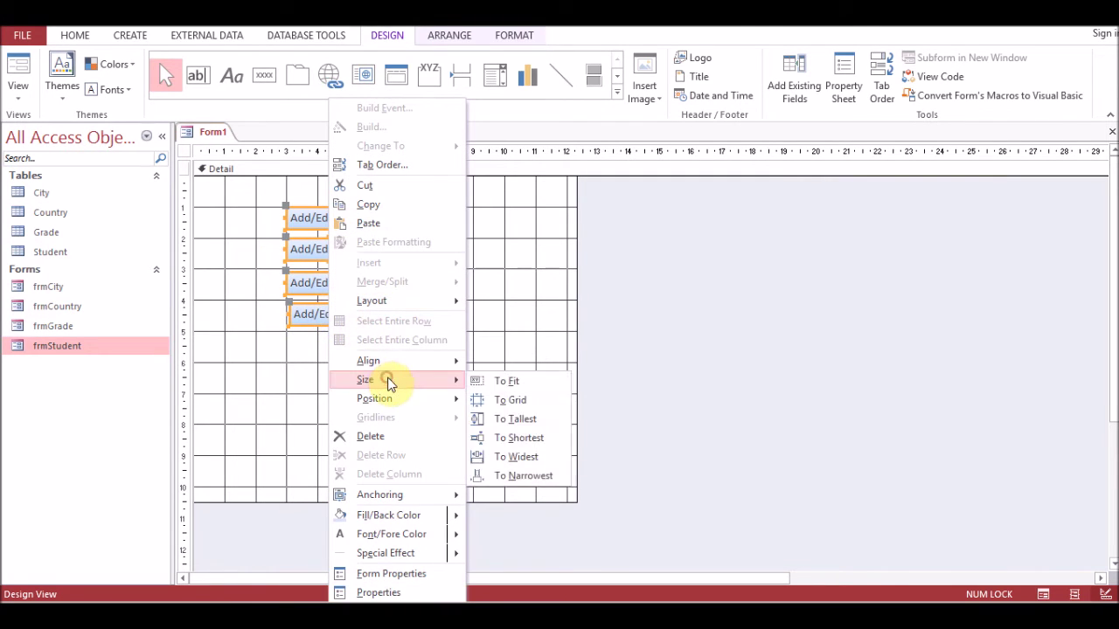
pyautogui.click(530, 458)
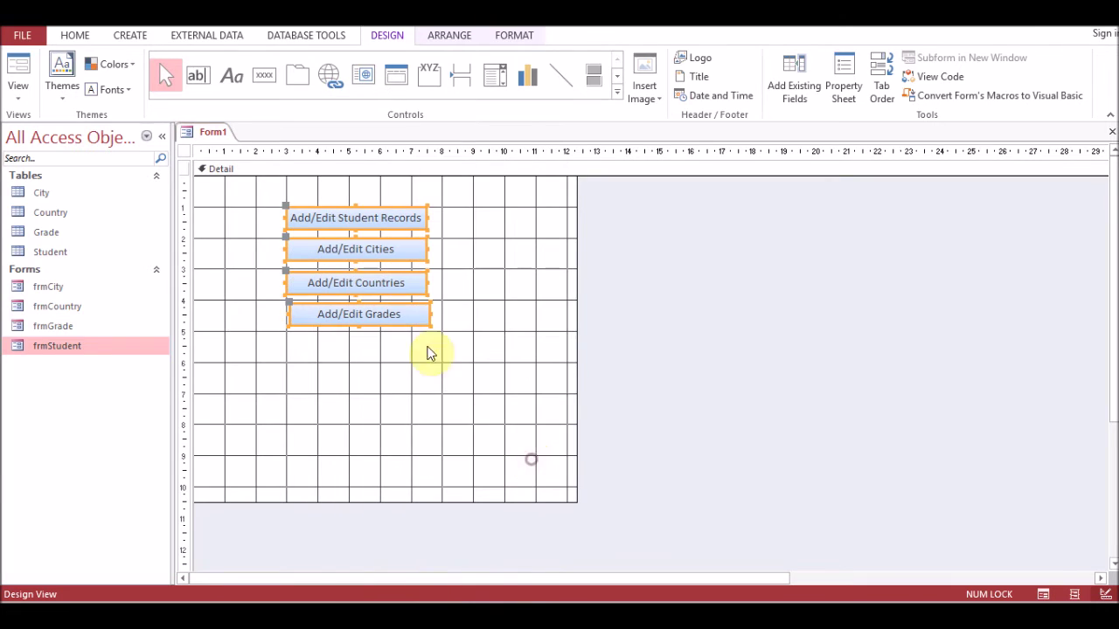
pyautogui.rightClick(363, 284)
pyautogui.moveTo(430, 381)
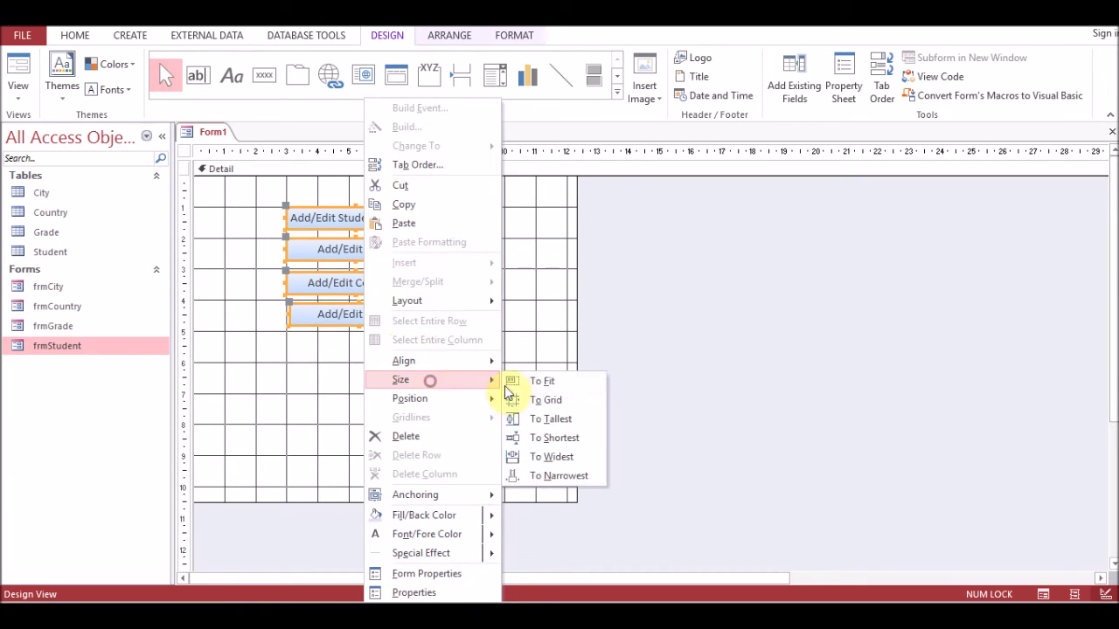
pyautogui.click(541, 438)
# Align the left edges of the four command buttons and move the group about 2 cm down in the Detail section.
pyautogui.rightClick(375, 285)
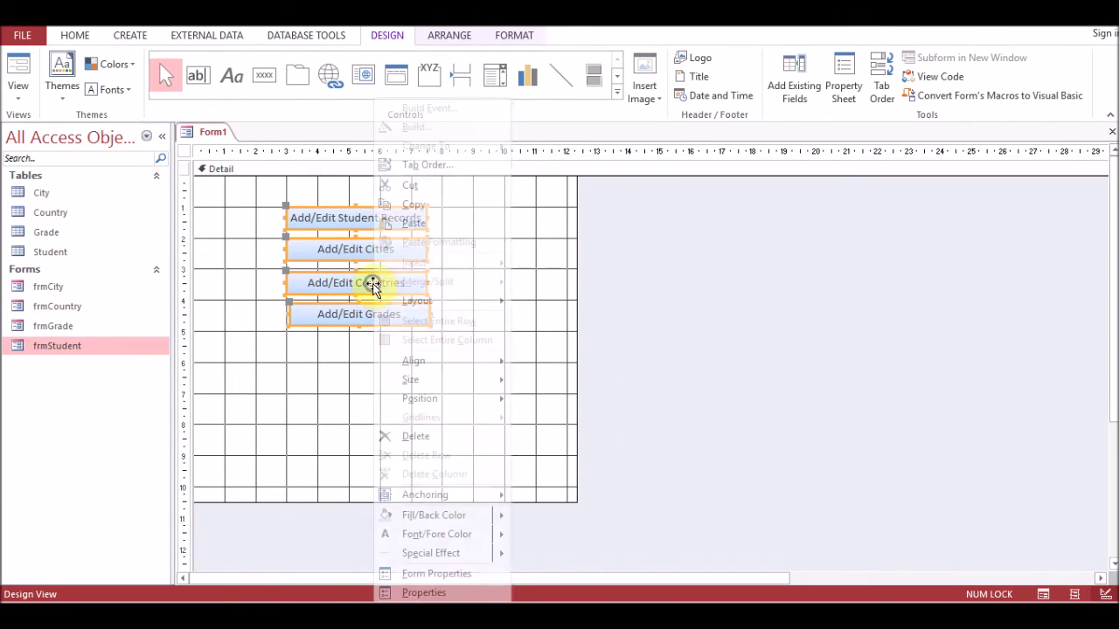
pyautogui.moveTo(432, 356)
pyautogui.click(517, 362)
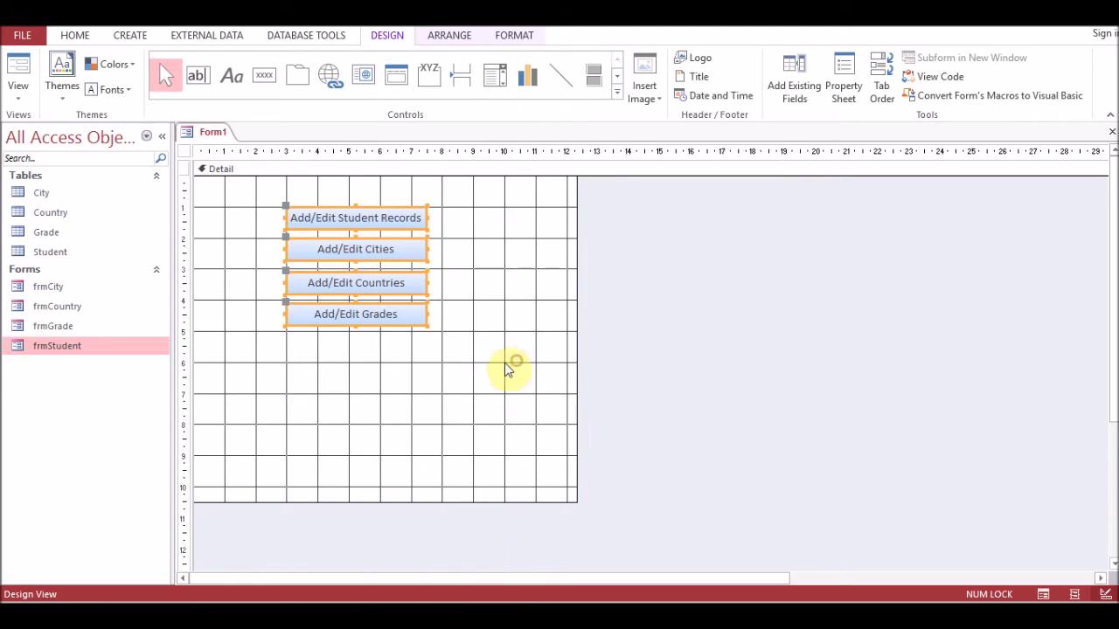
pyautogui.moveTo(432, 344); pyautogui.dragTo(268, 190)
pyautogui.moveTo(337, 246)
pyautogui.mouseDown()
pyautogui.moveTo(375, 349)
pyautogui.moveTo(353, 307)
pyautogui.mouseUp()
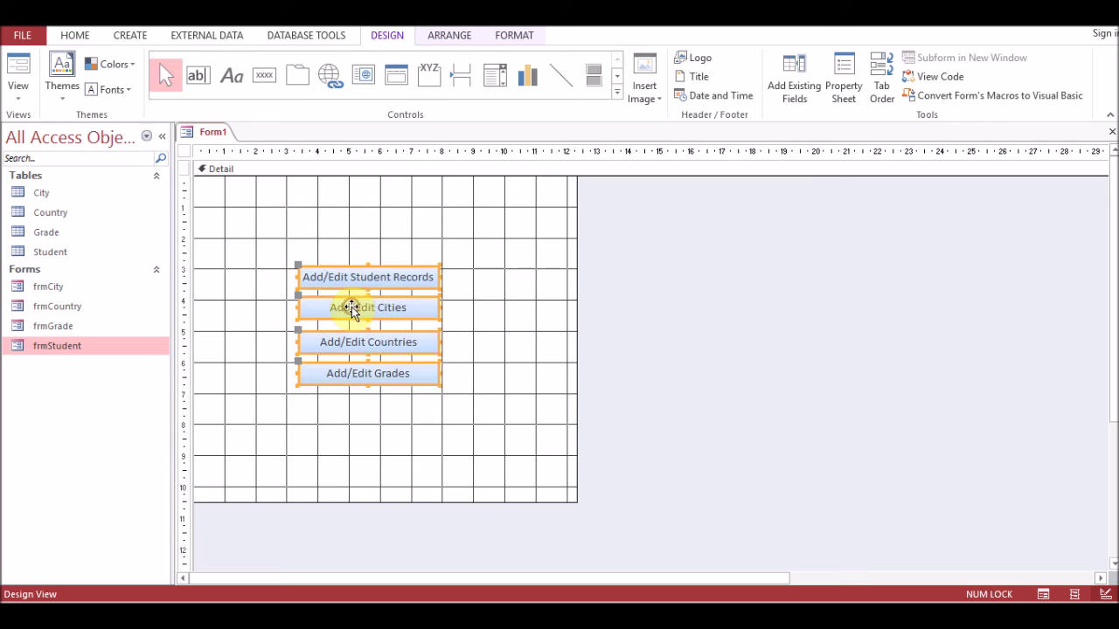
# Add a label about 9 cm wide above the command buttons with the text "Welcome to Student Database Management System".
pyautogui.click(229, 77)
pyautogui.moveTo(208, 186); pyautogui.dragTo(477, 231)
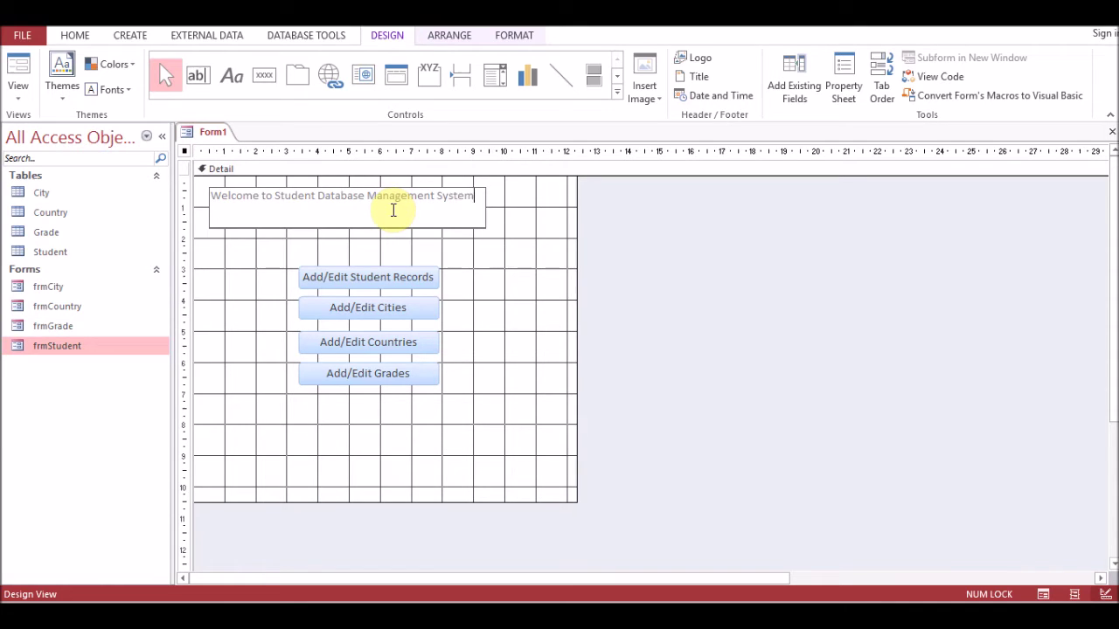
pyautogui.click(361, 232)
# Set the welcome label's font size to 18.
pyautogui.click(349, 220)
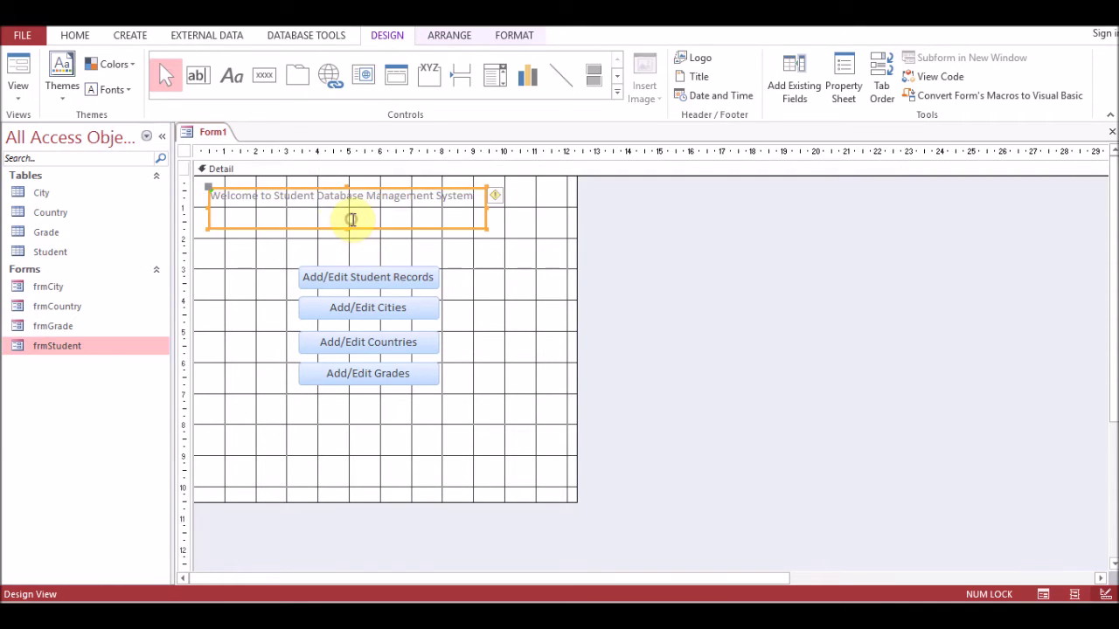
pyautogui.click(517, 37)
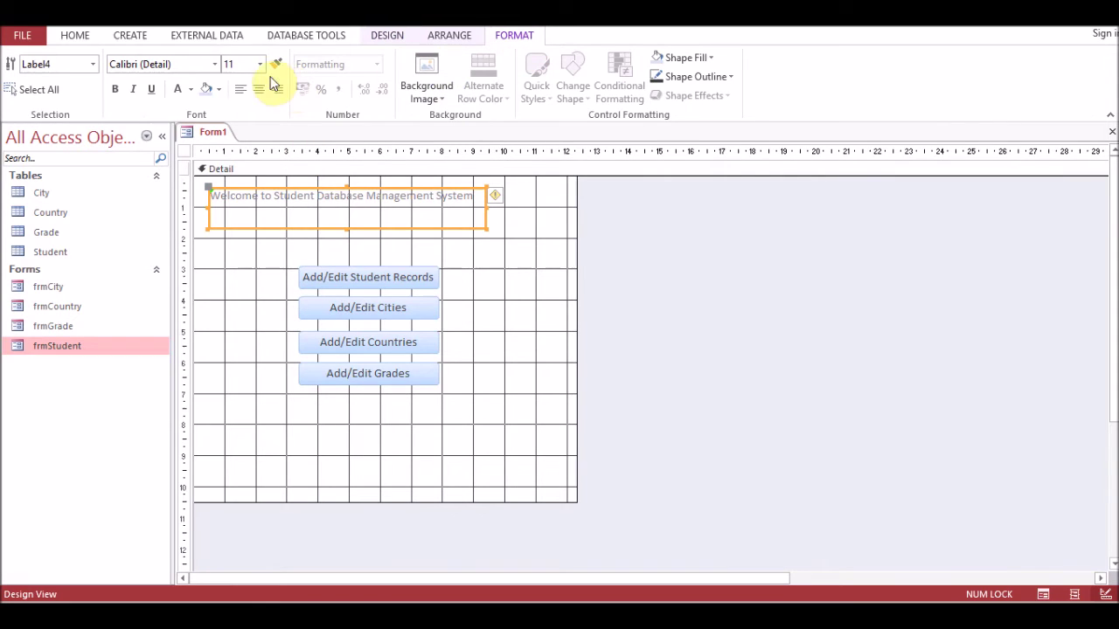
pyautogui.click(227, 65)
pyautogui.write('1')
pyautogui.press('Return')
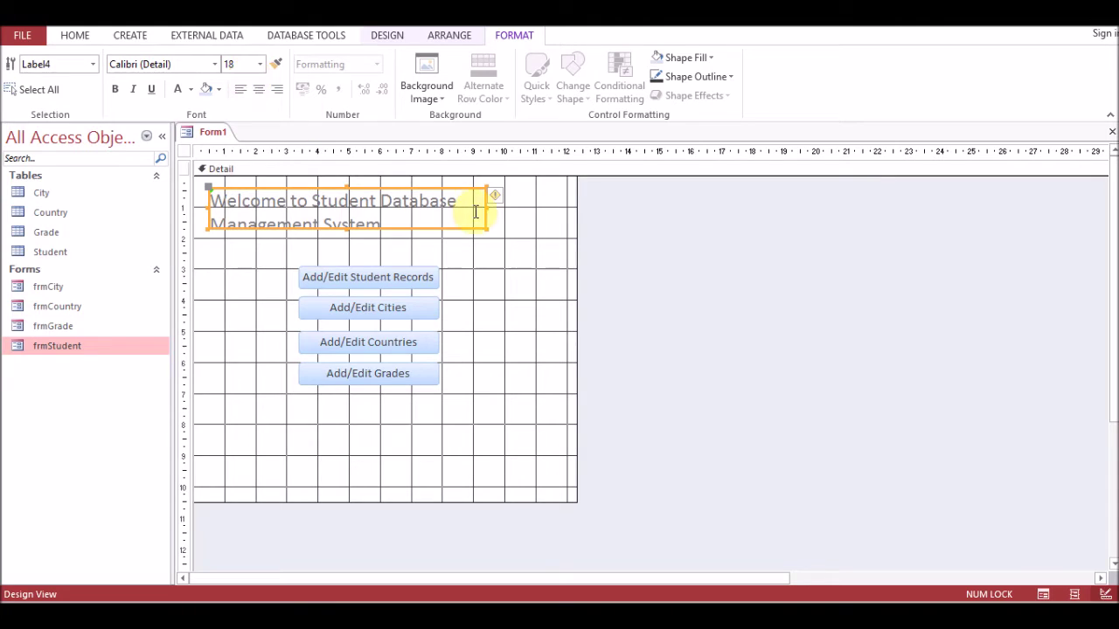
# Widen the welcome label to about 11.6 cm and set its font size to 16.
pyautogui.moveTo(487, 207); pyautogui.dragTo(571, 203)
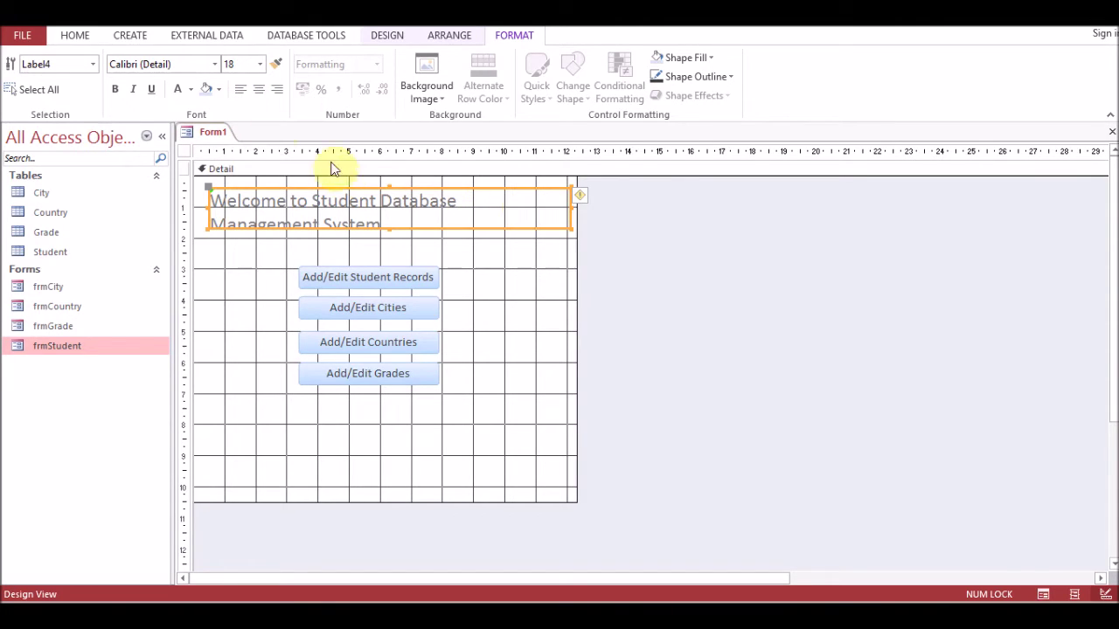
pyautogui.click(231, 66)
pyautogui.write('16')
pyautogui.press('Return')
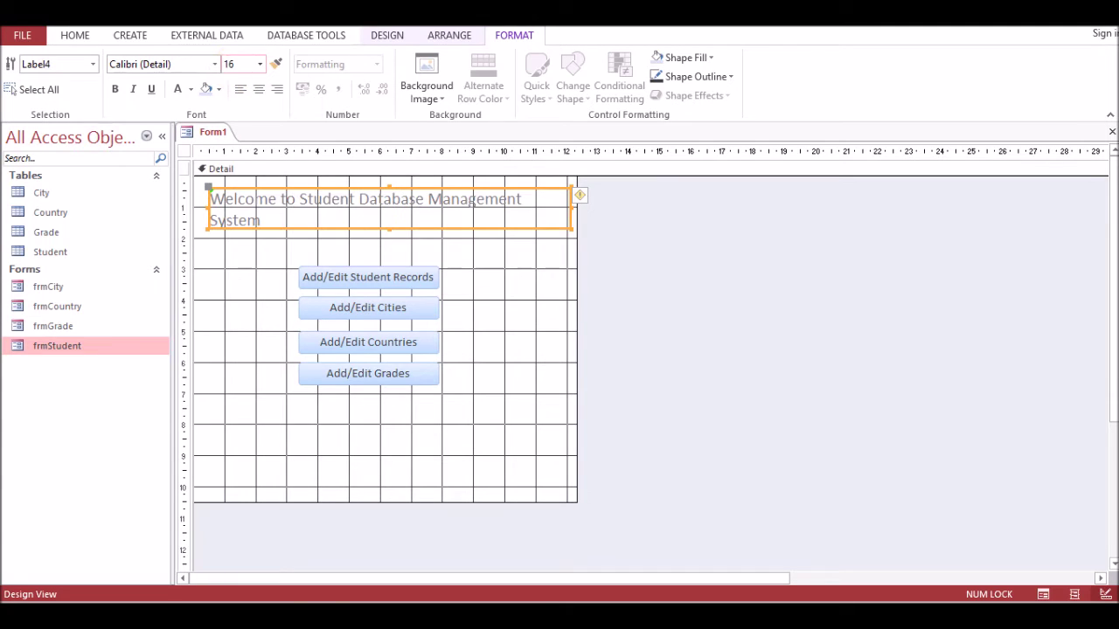
# Set the welcome label's font size to 14 and reduce its height to about 0.8 cm.
pyautogui.click(232, 65)
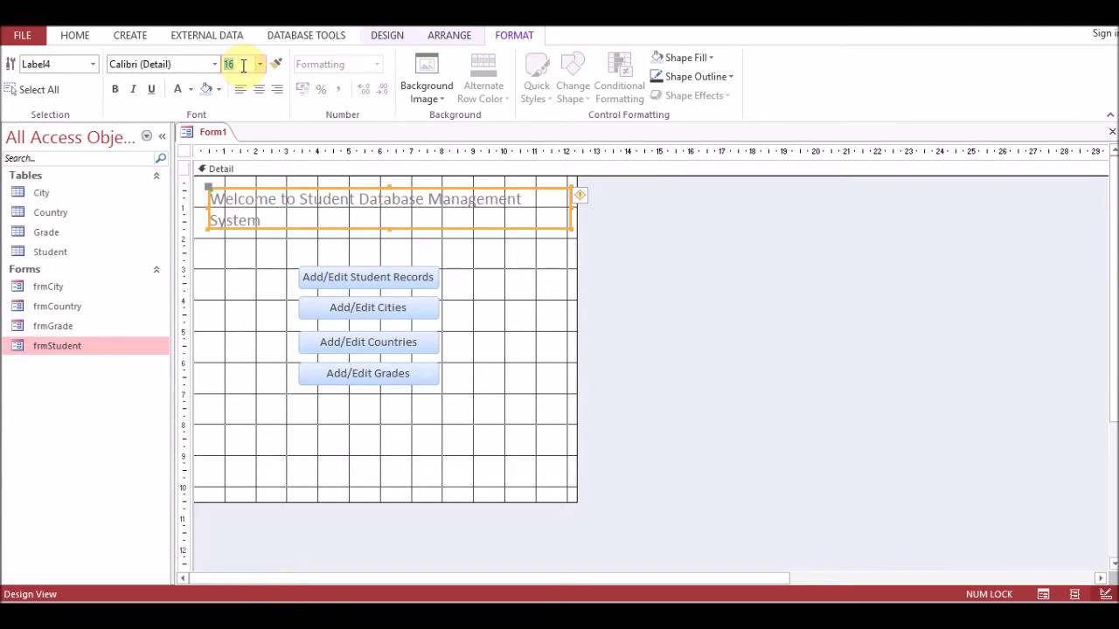
pyautogui.write('14')
pyautogui.press('Return')
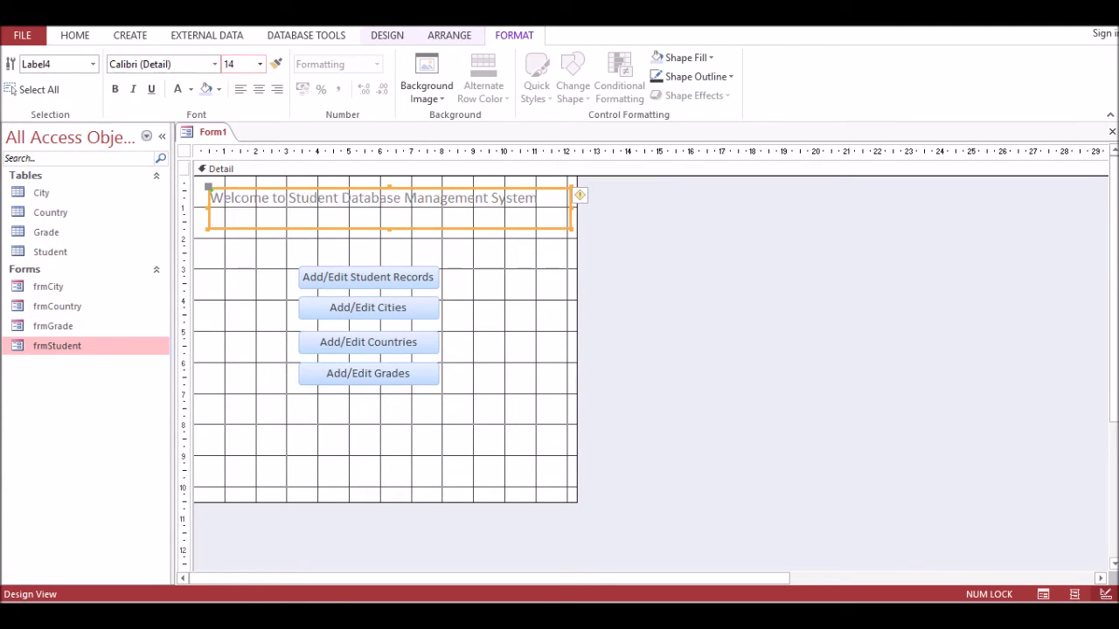
pyautogui.click(389, 228)
pyautogui.click(389, 217)
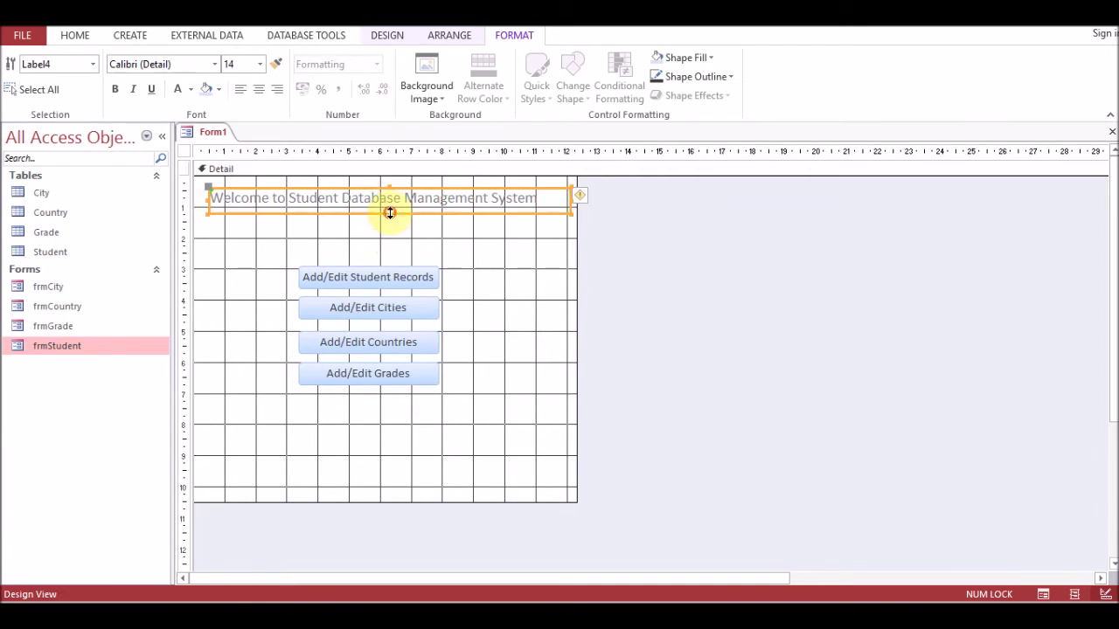
# Make the welcome label bold and underlined with a light lavender background and black font colour.
pyautogui.click(115, 90)
pyautogui.click(150, 89)
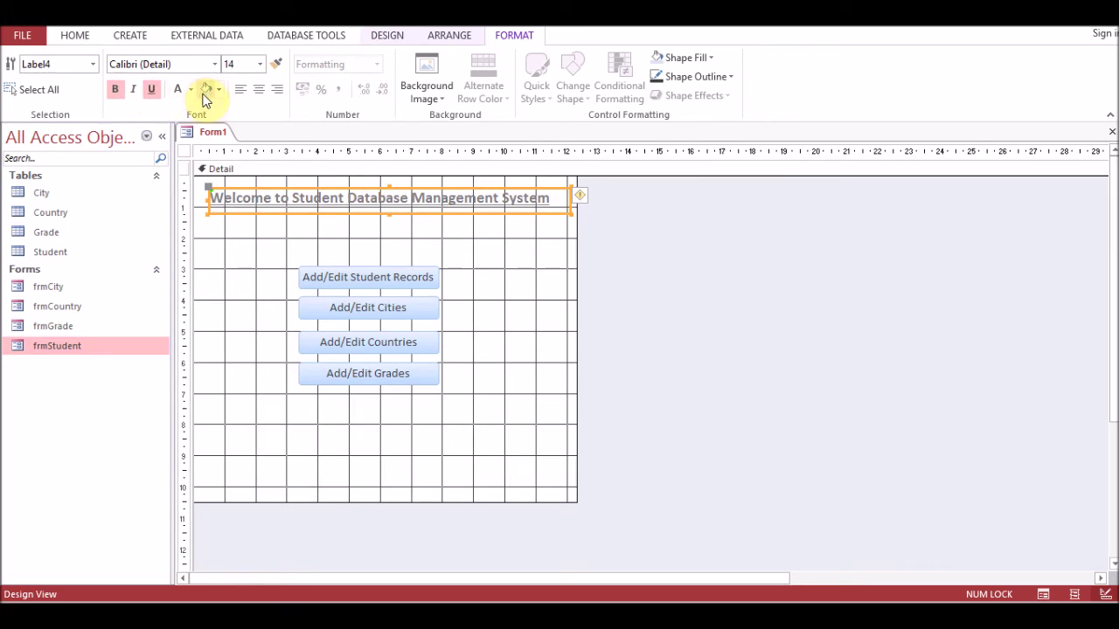
pyautogui.click(202, 91)
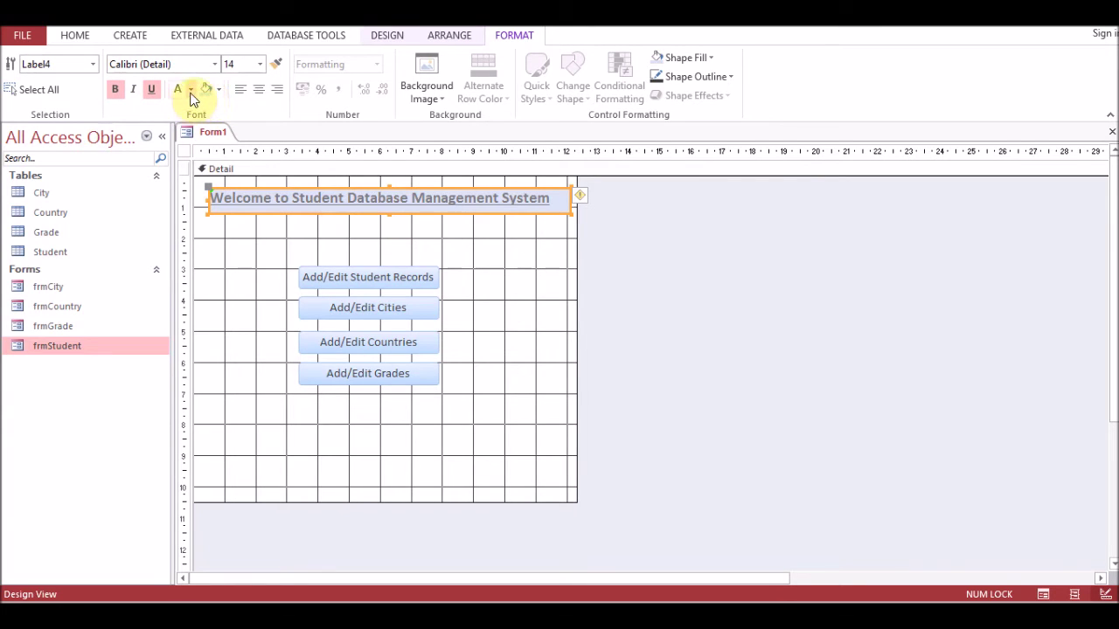
pyautogui.click(191, 89)
pyautogui.click(192, 145)
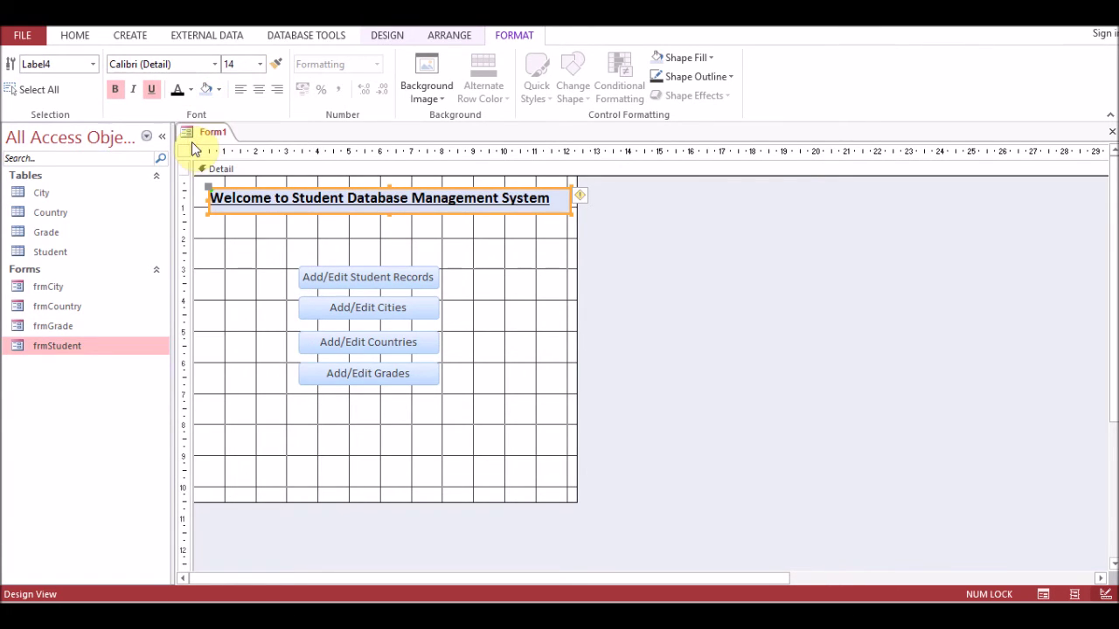
# Move the four command buttons together about 0.7 cm up and 0.3 cm right, closer beneath the welcome label.
pyautogui.moveTo(280, 237); pyautogui.dragTo(411, 354)
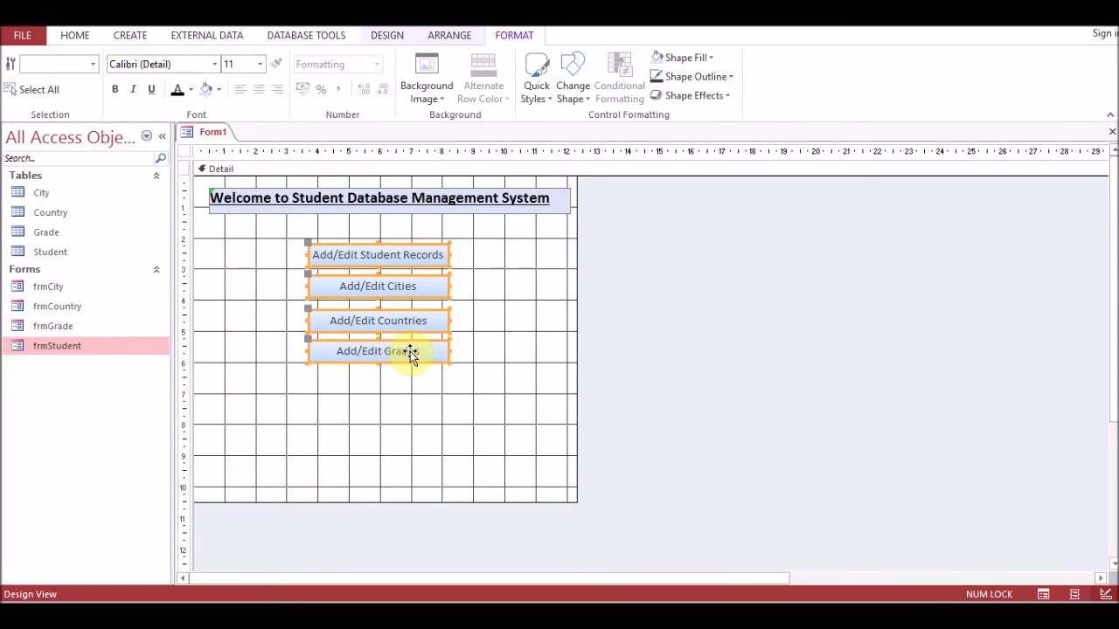
pyautogui.click(215, 280)
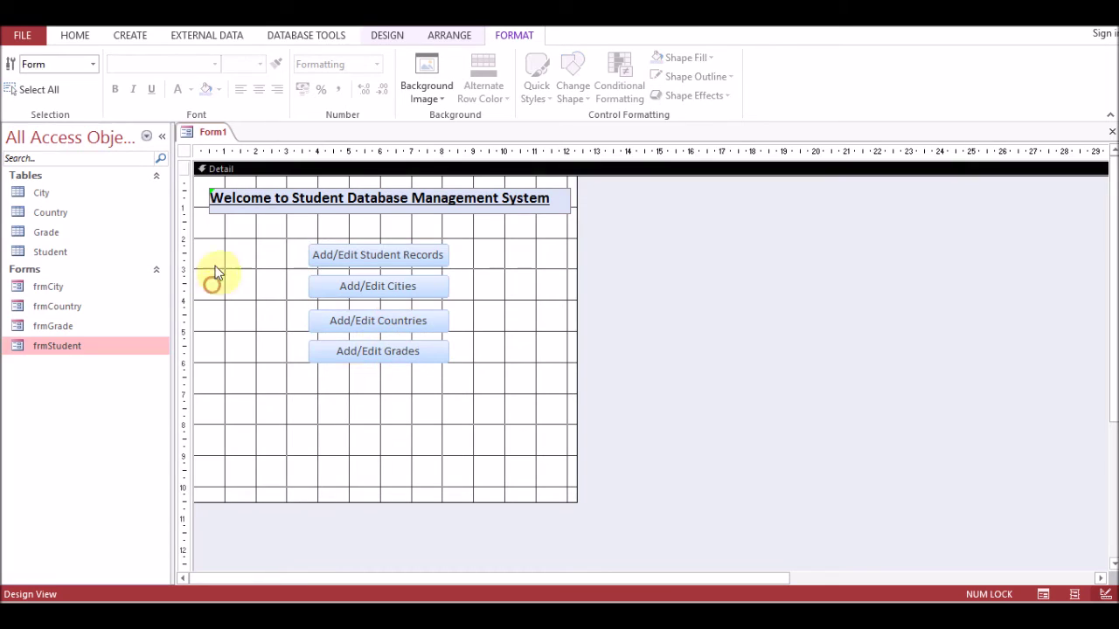
# Add a small command button below and to the right of the Add/Edit Grades button, assigning it the Application category's quit action.
pyautogui.click(374, 37)
pyautogui.click(265, 76)
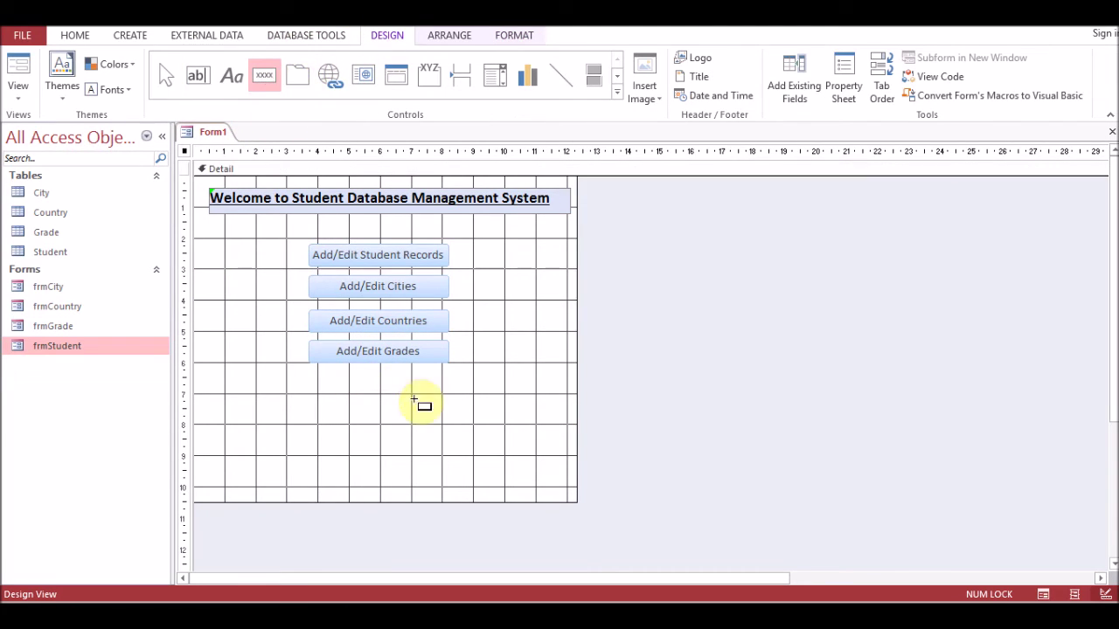
pyautogui.moveTo(507, 396); pyautogui.dragTo(535, 424)
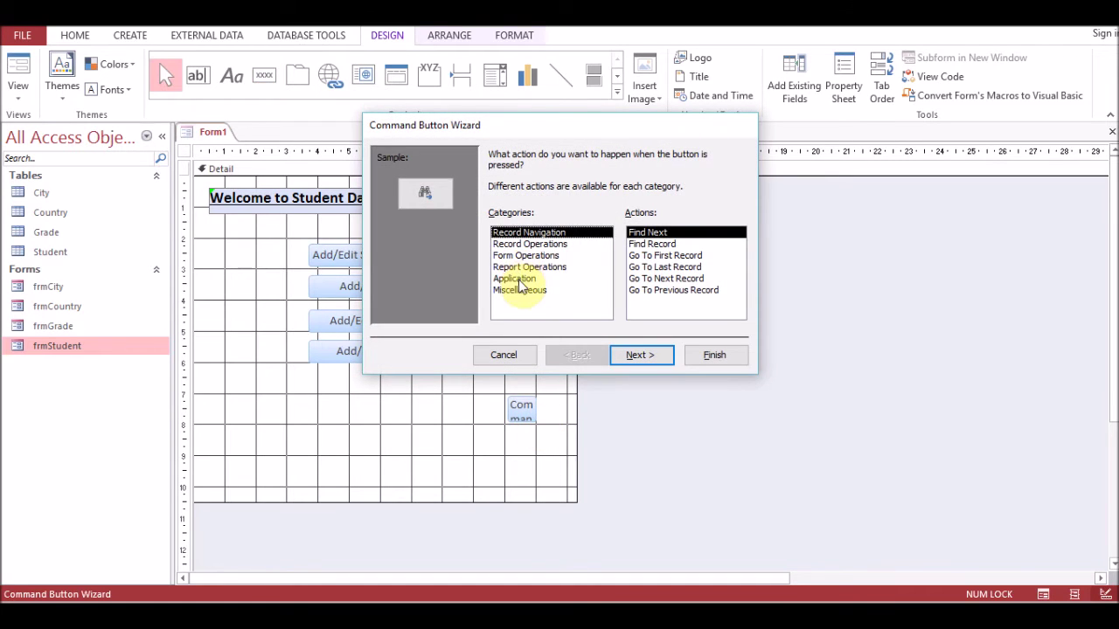
pyautogui.click(516, 278)
pyautogui.click(648, 356)
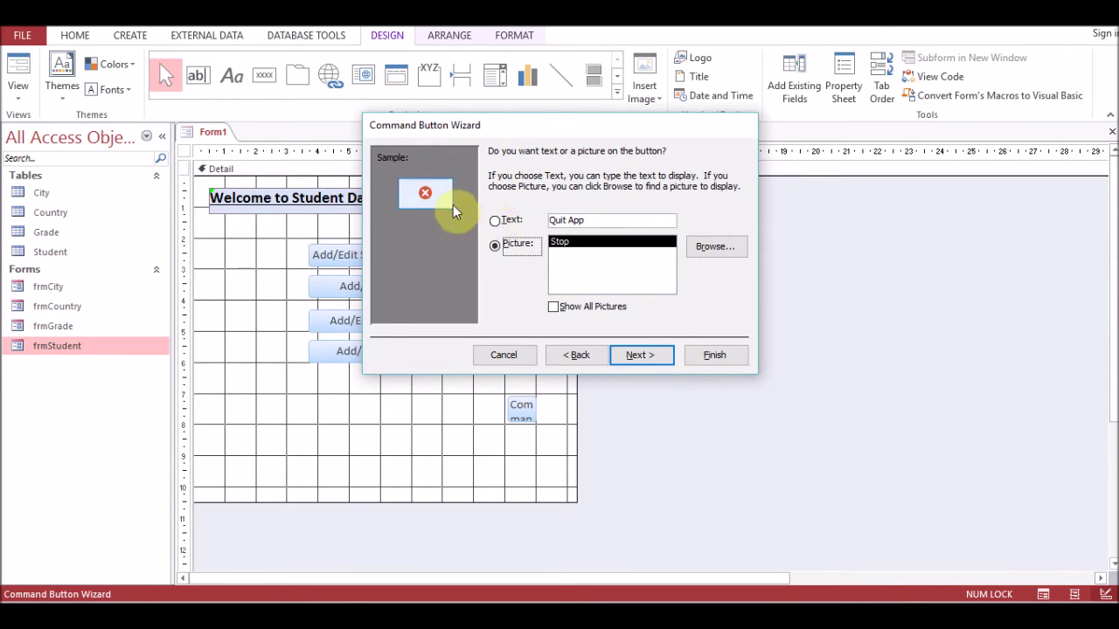
# Show all available pictures for the quit button and choose the Exit Doorway picture.
pyautogui.click(559, 311)
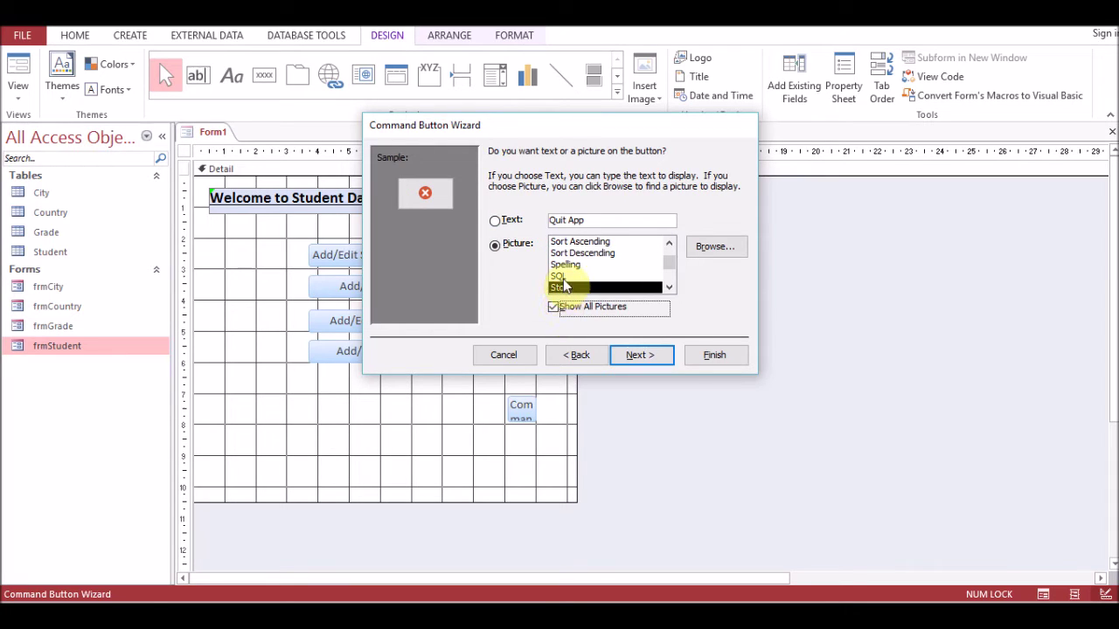
pyautogui.click(564, 264)
pyautogui.click(570, 252)
pyautogui.scroll(-1, 589, 278)
pyautogui.click(592, 276)
pyautogui.scroll(-1, 593, 285)
pyautogui.click(591, 283)
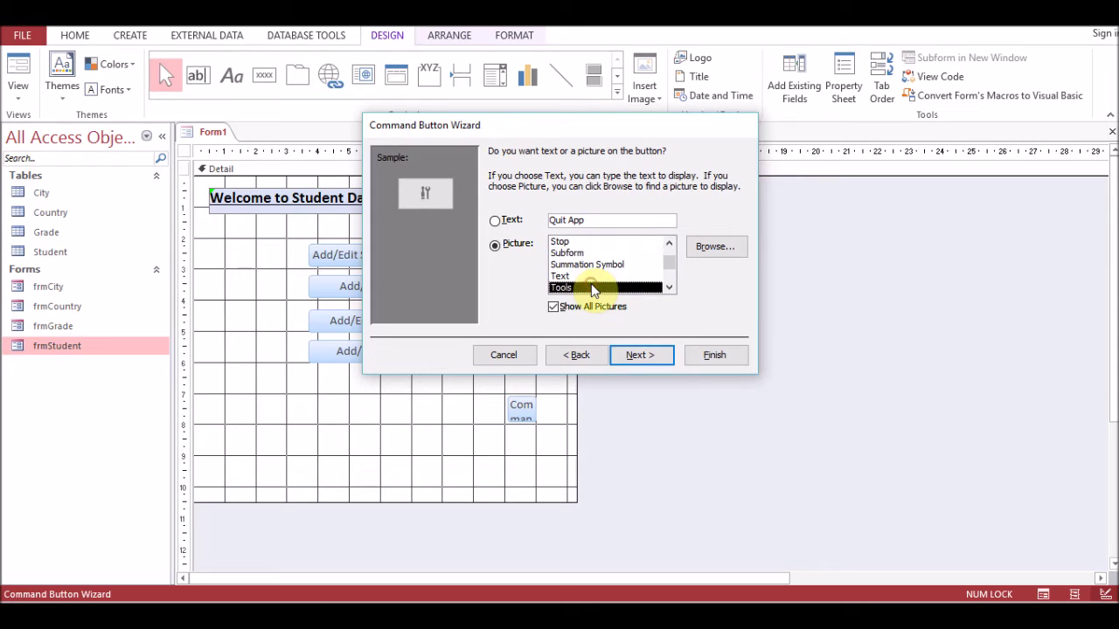
pyautogui.press('e')
pyautogui.click(585, 278)
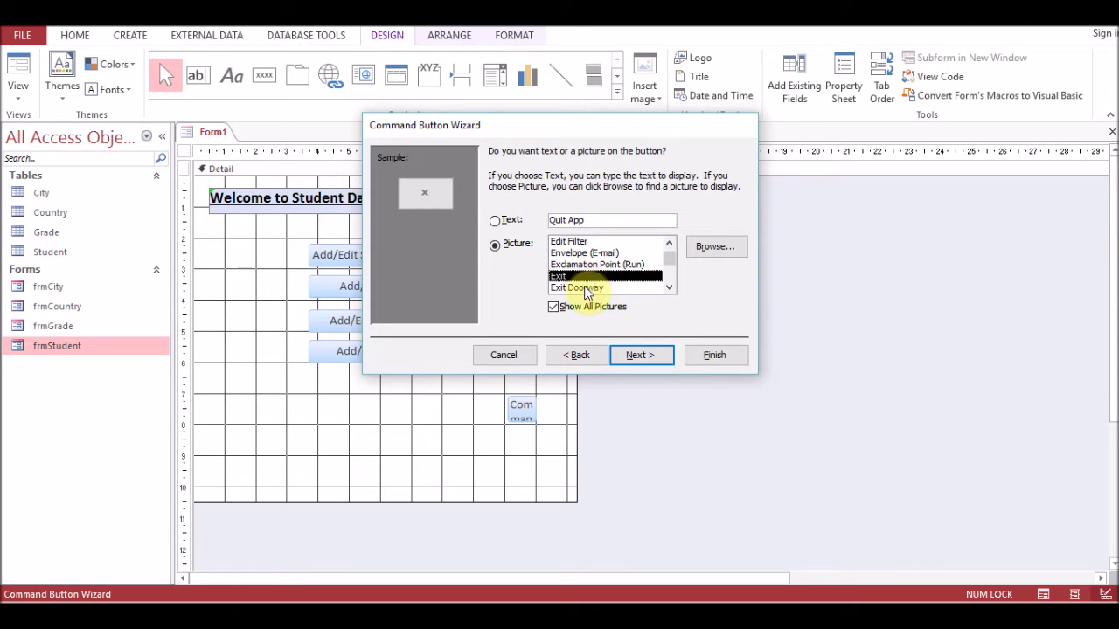
pyautogui.click(588, 289)
# Name the quit button cmdexit and finish the Command Button Wizard.
pyautogui.click(644, 356)
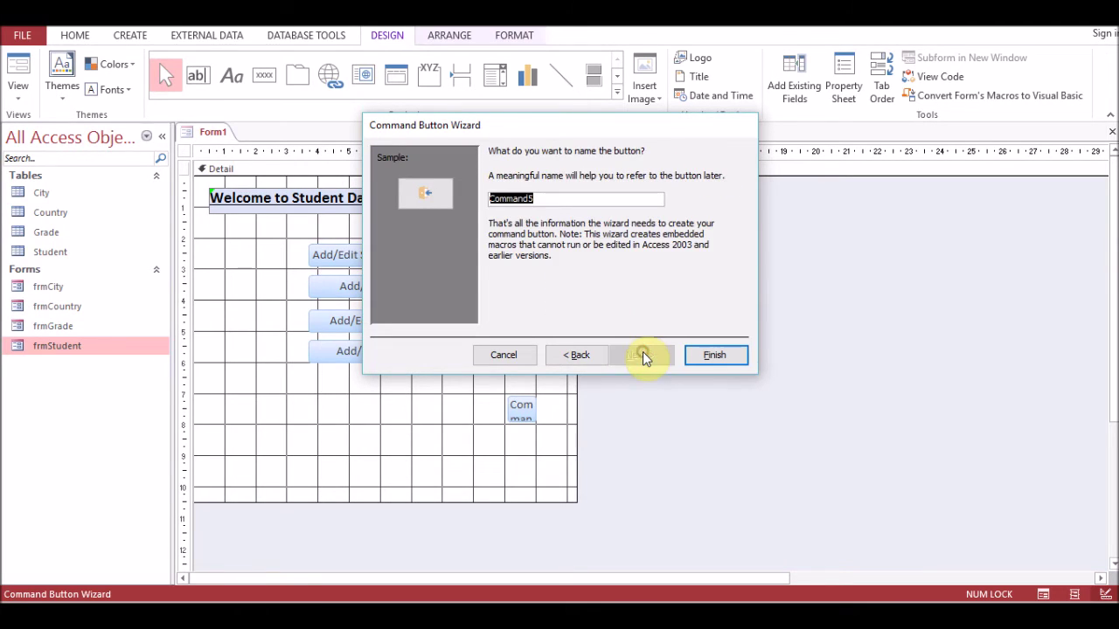
pyautogui.write('cmdexit')
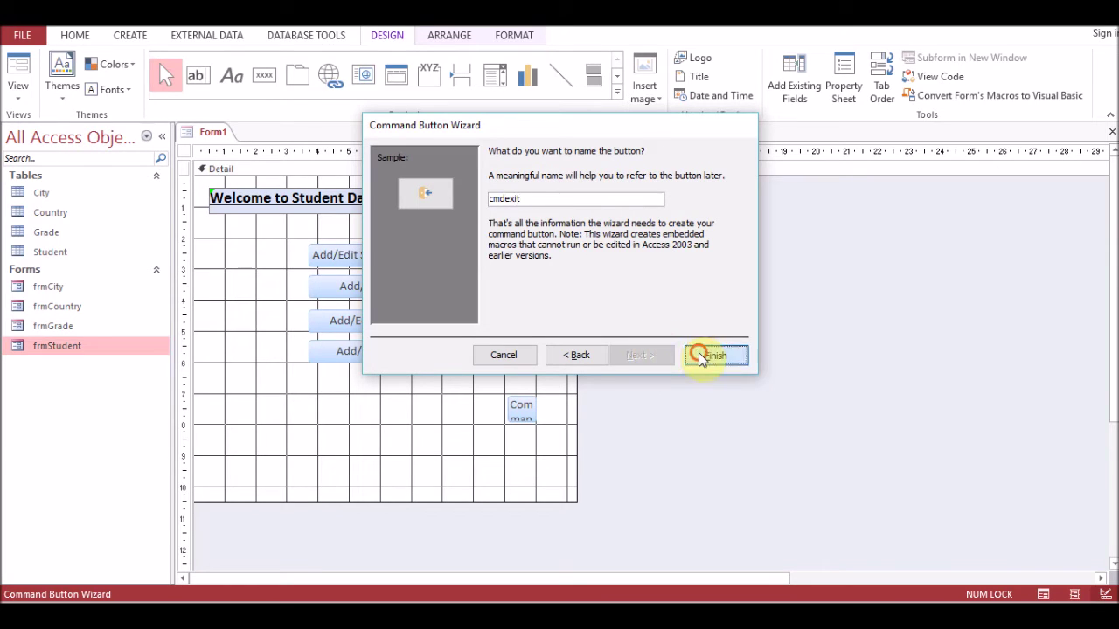
pyautogui.click(708, 356)
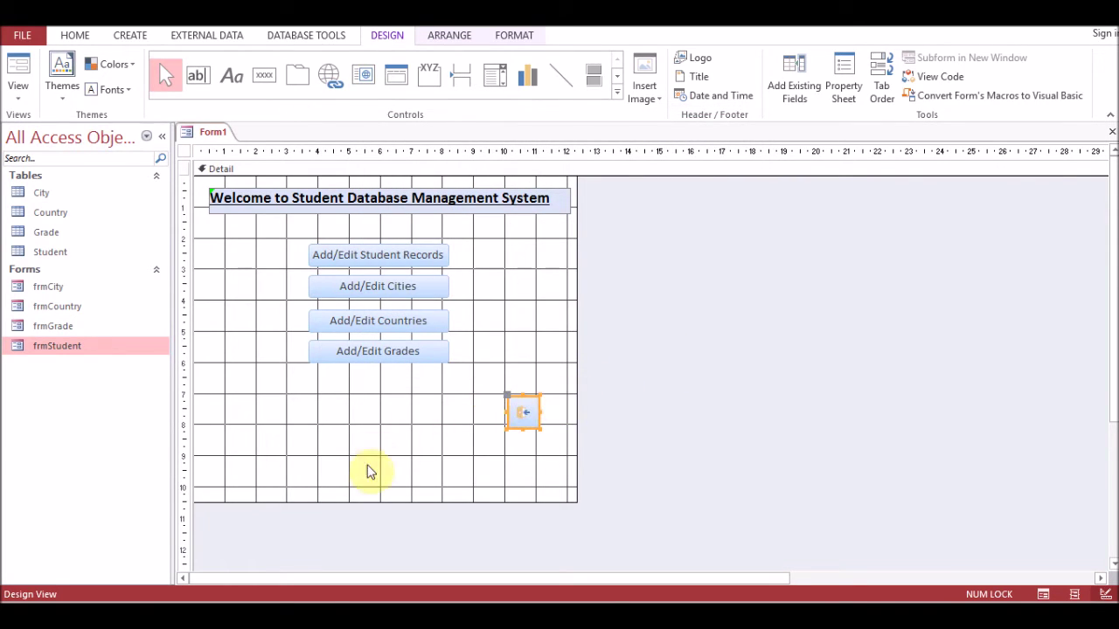
# Save the new form under the name frmMain.
pyautogui.rightClick(212, 135)
pyautogui.click(215, 145)
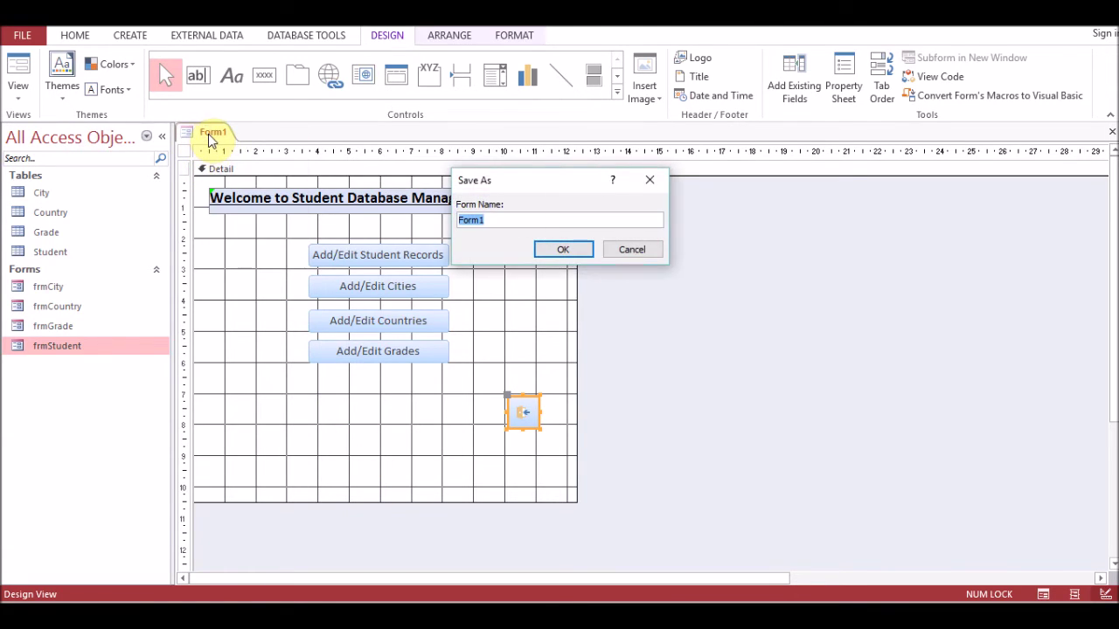
pyautogui.click(519, 222)
pyautogui.press('BackSpace')
pyautogui.press('BackSpace')
pyautogui.press('BackSpace')
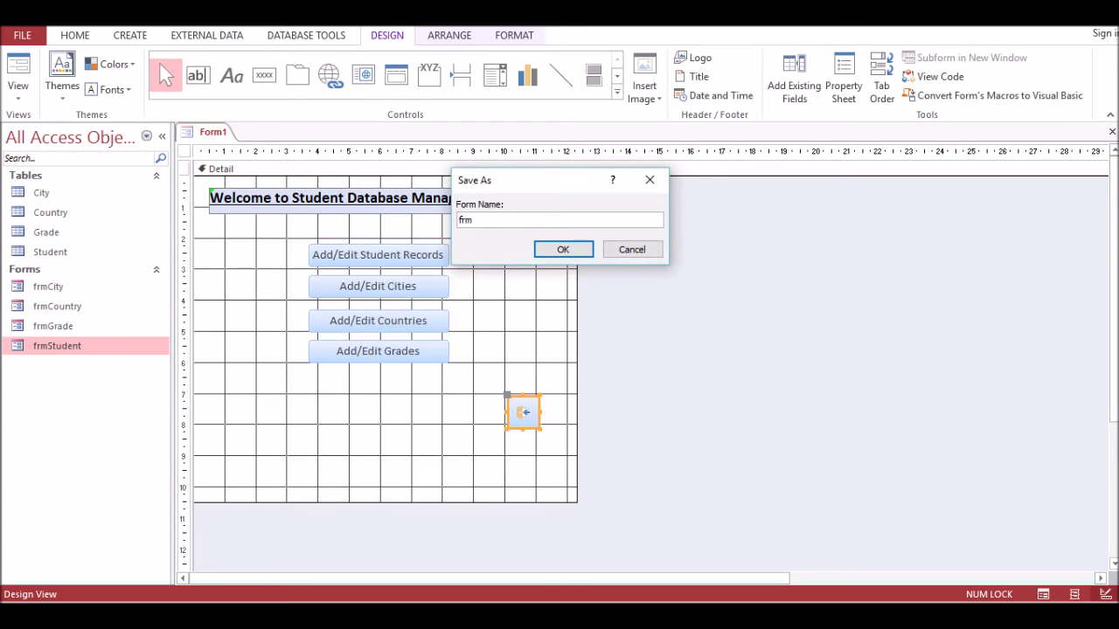
pyautogui.click(560, 247)
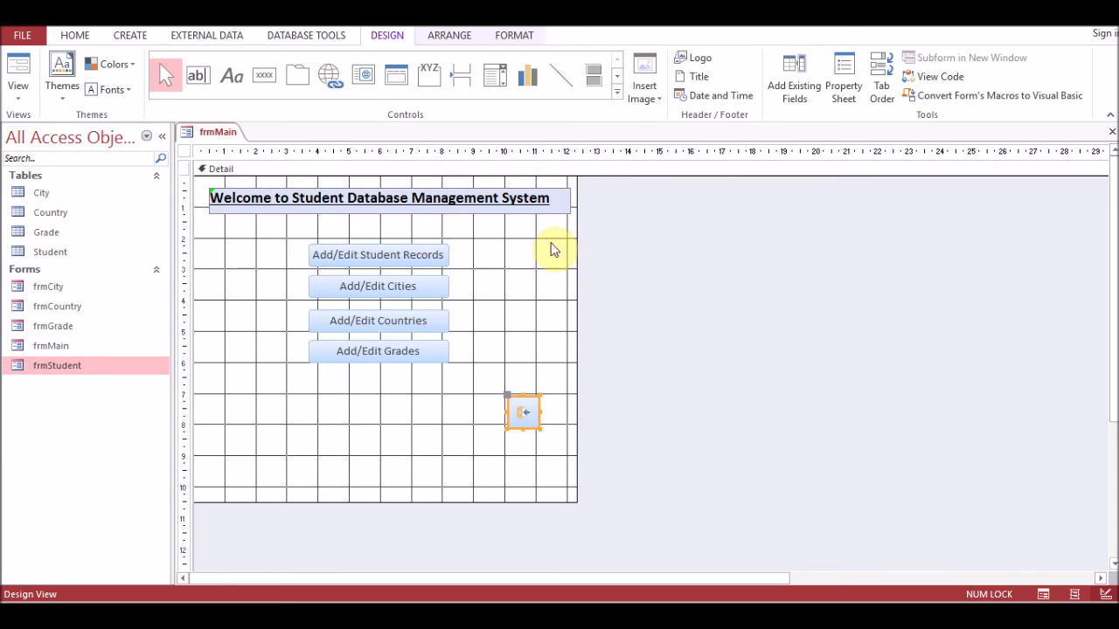
# Show frmMain in Form View and test its four Add/Edit buttons, closing each opened form again.
pyautogui.rightClick(219, 133)
pyautogui.click(268, 206)
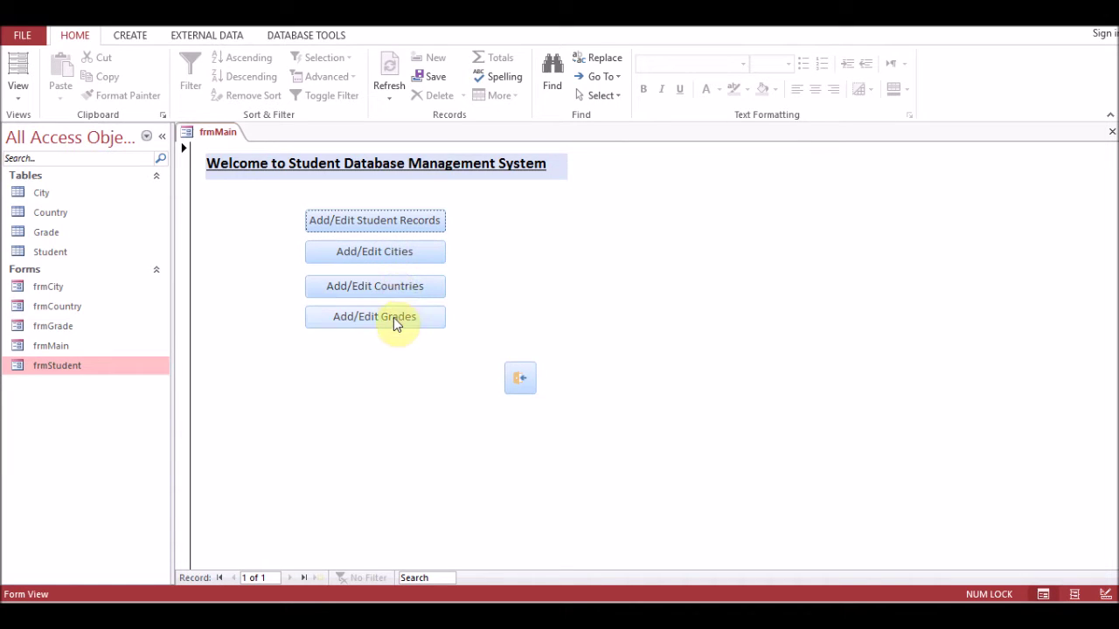
pyautogui.click(387, 234)
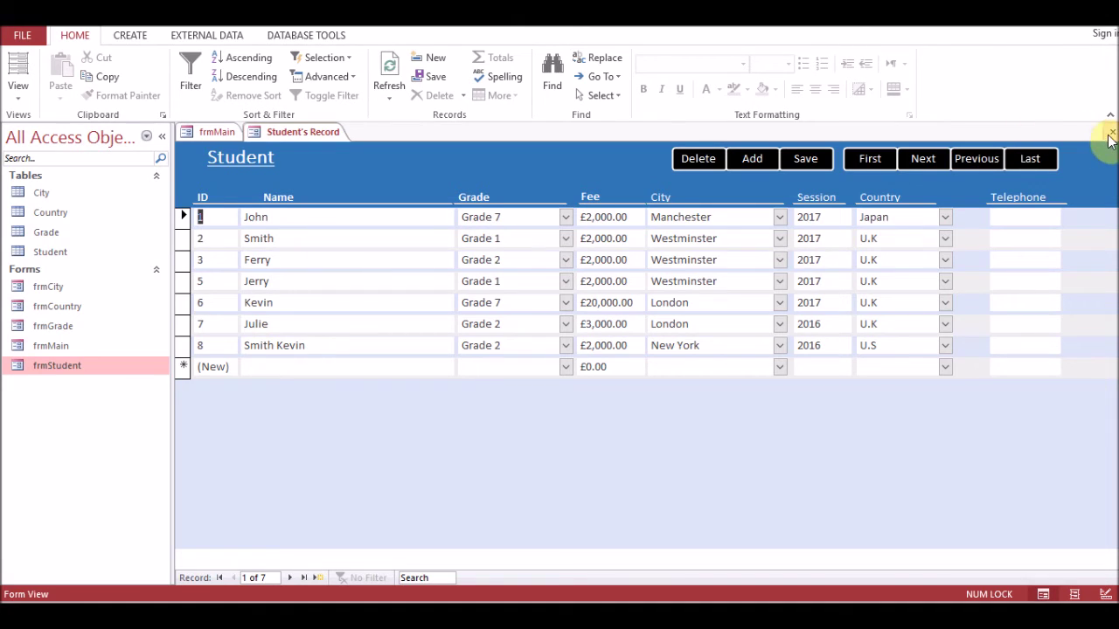
pyautogui.click(1110, 133)
pyautogui.click(421, 255)
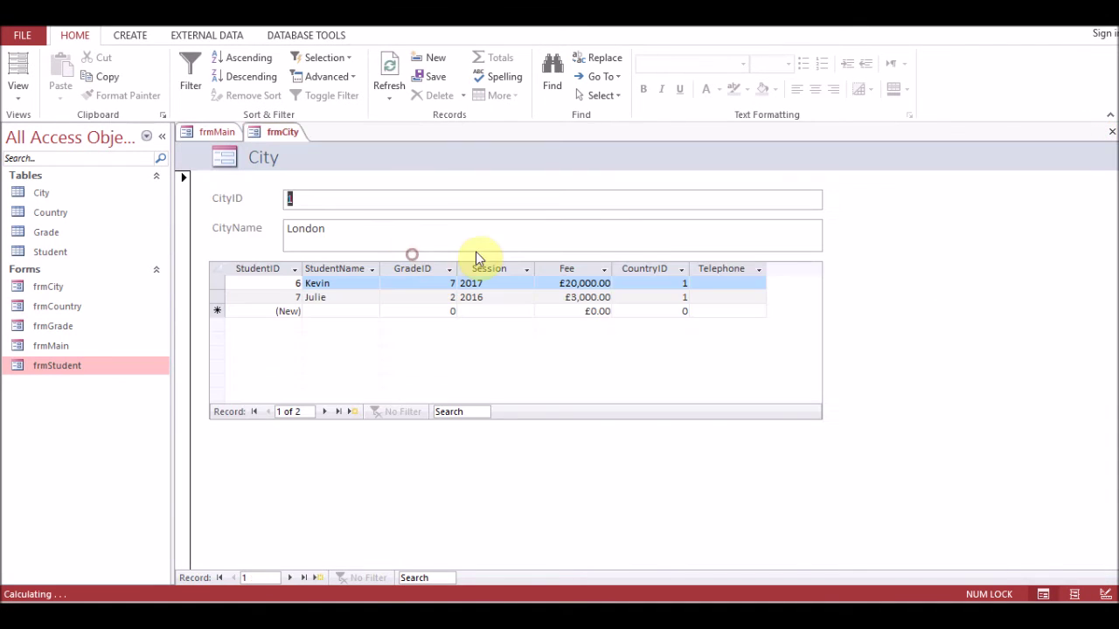
pyautogui.click(1110, 132)
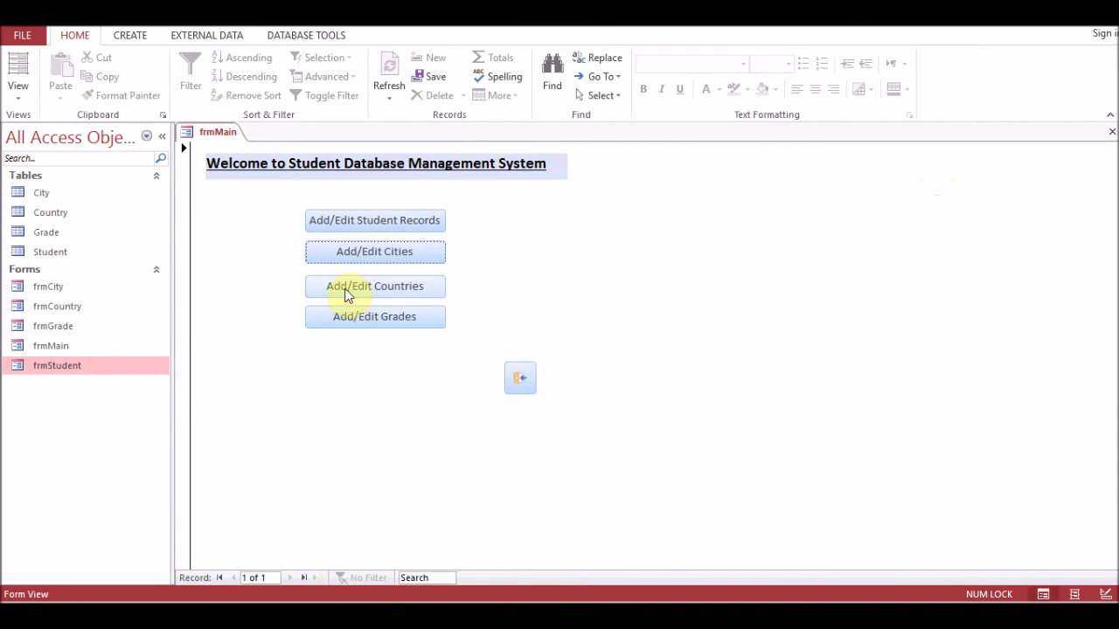
pyautogui.click(348, 290)
pyautogui.click(1110, 132)
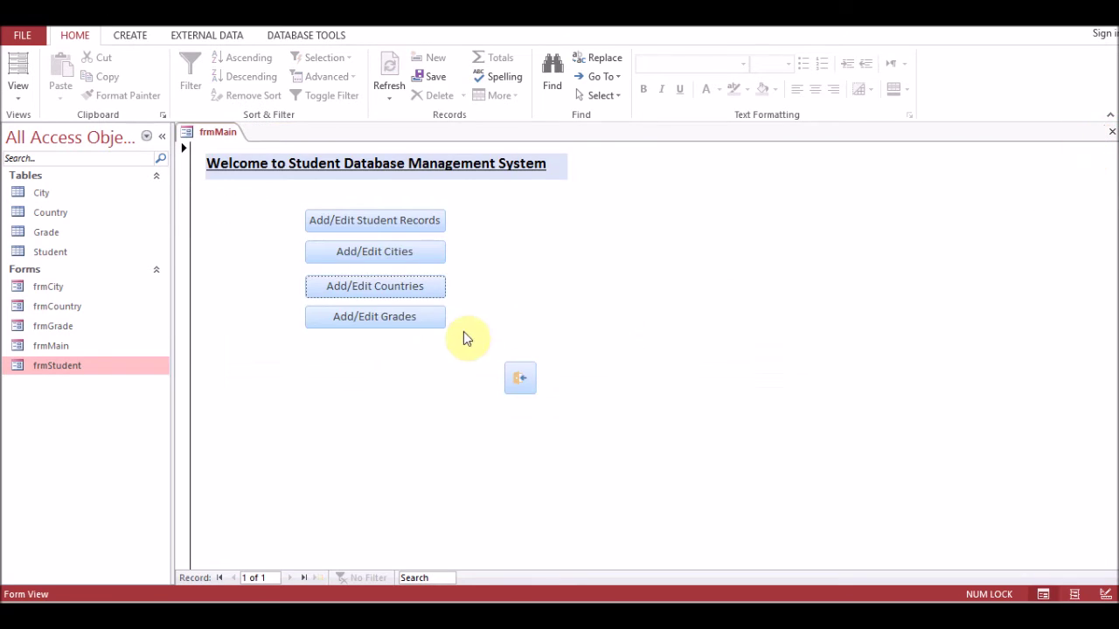
pyautogui.click(419, 319)
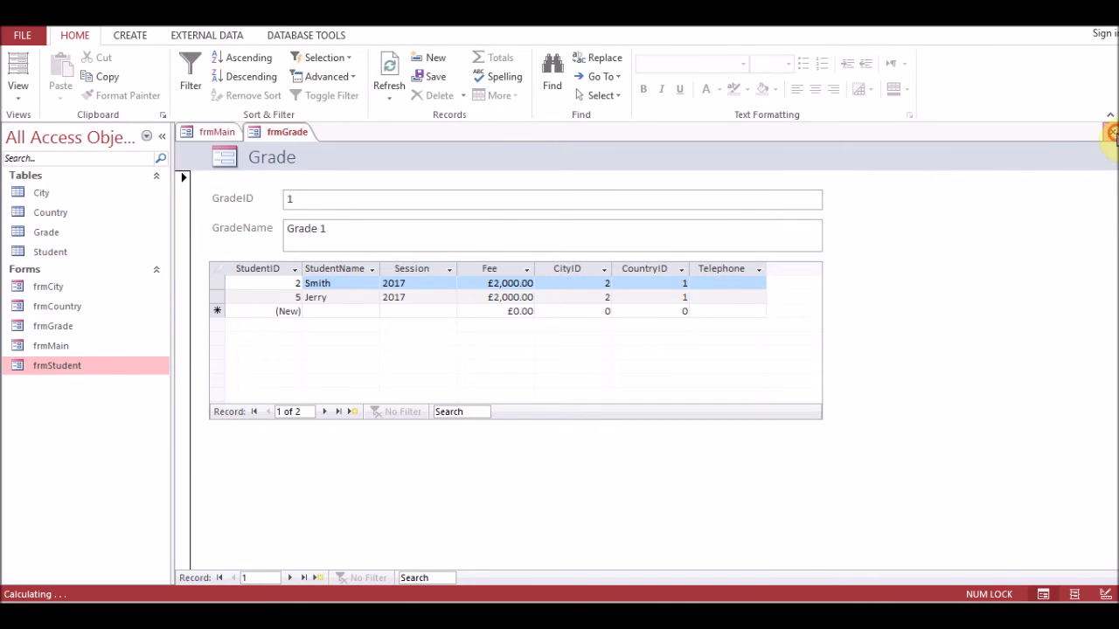
pyautogui.click(1111, 132)
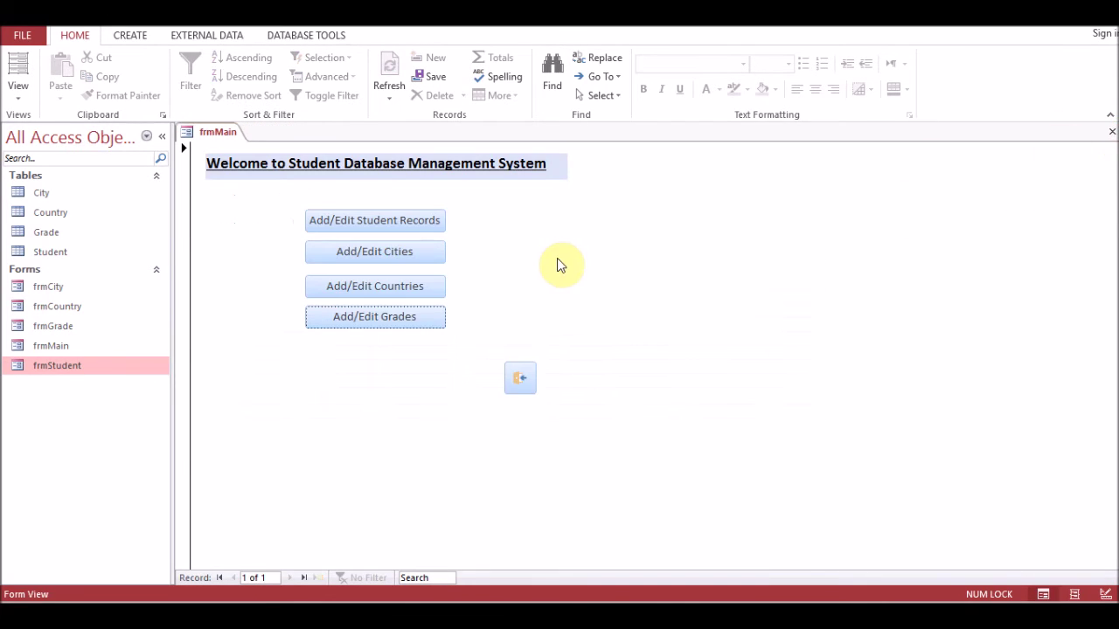
# Return frmMain to Design View, set the form's Pop Up property to Yes and save the form.
pyautogui.rightClick(219, 140)
pyautogui.rightClick(221, 138)
pyautogui.click(276, 242)
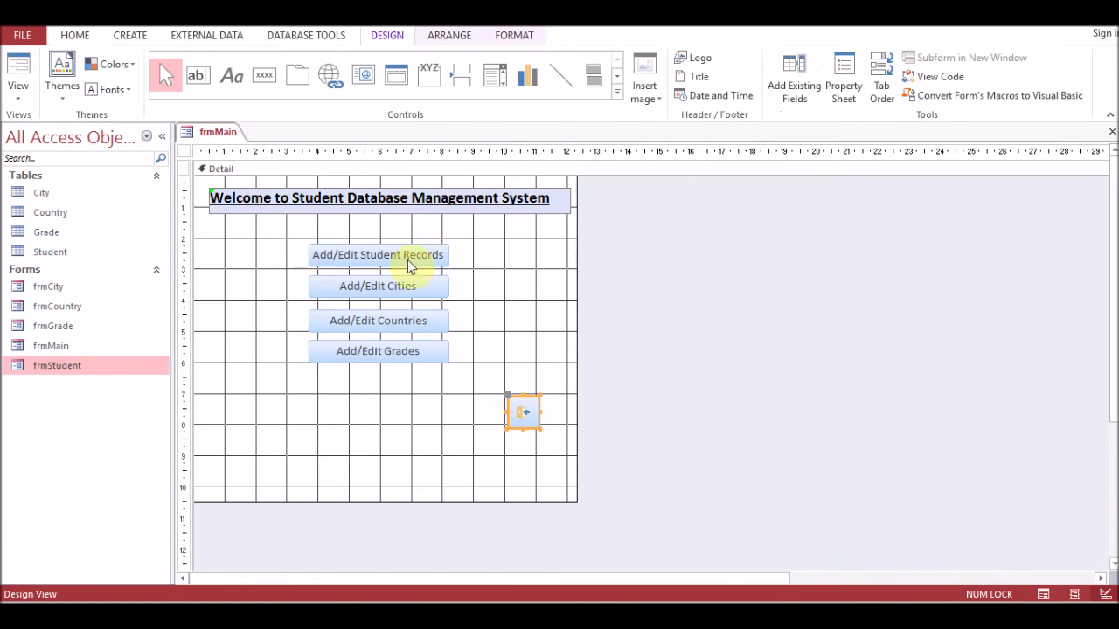
pyautogui.click(185, 152)
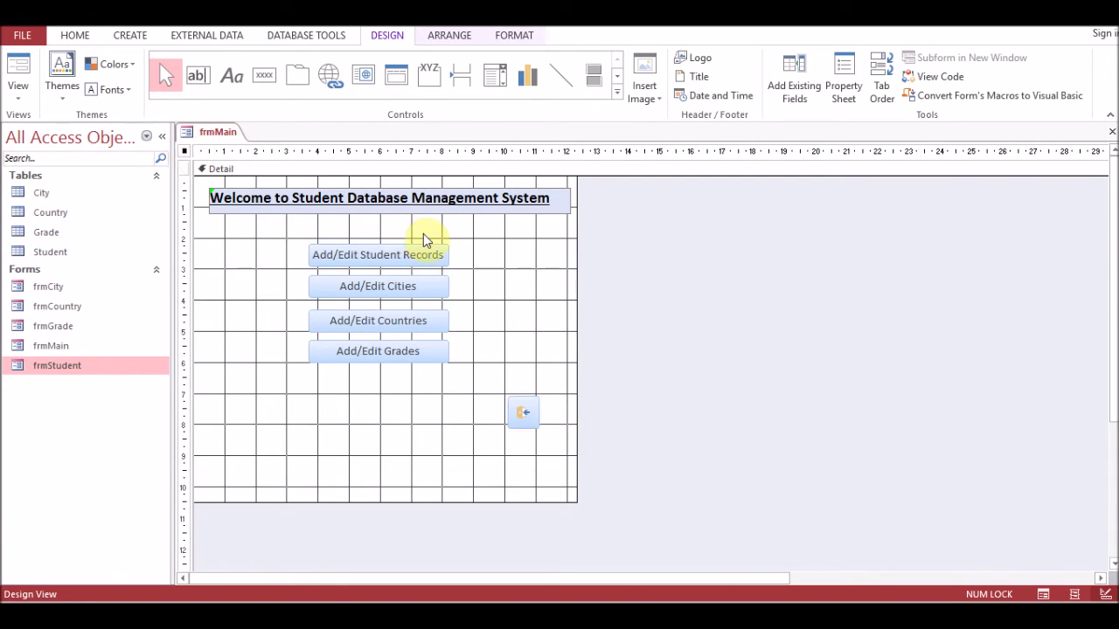
pyautogui.click(850, 98)
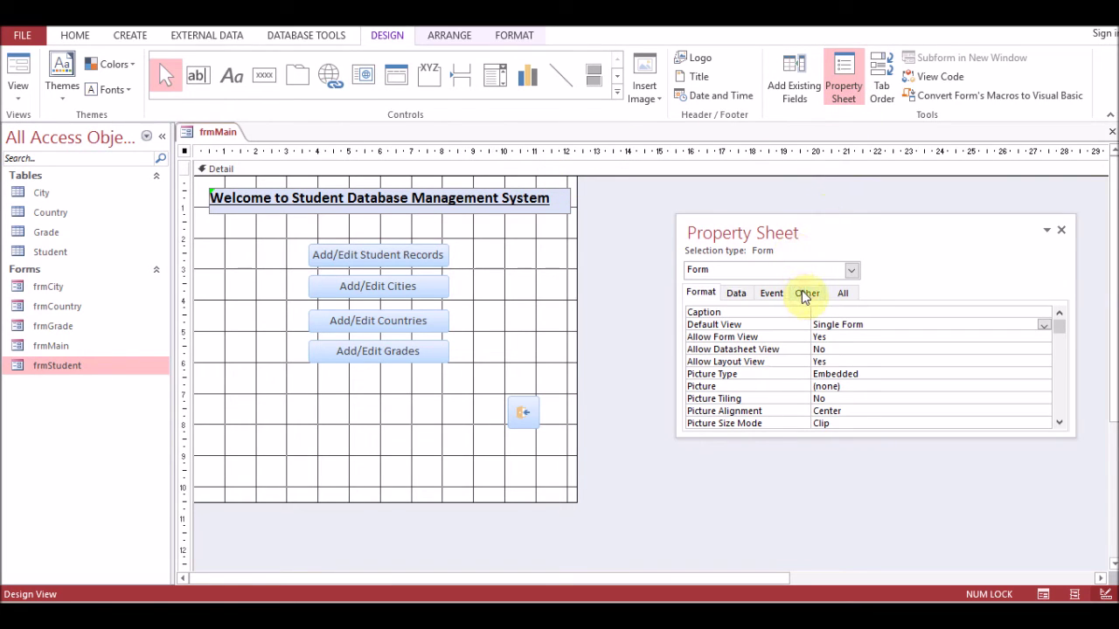
pyautogui.click(804, 295)
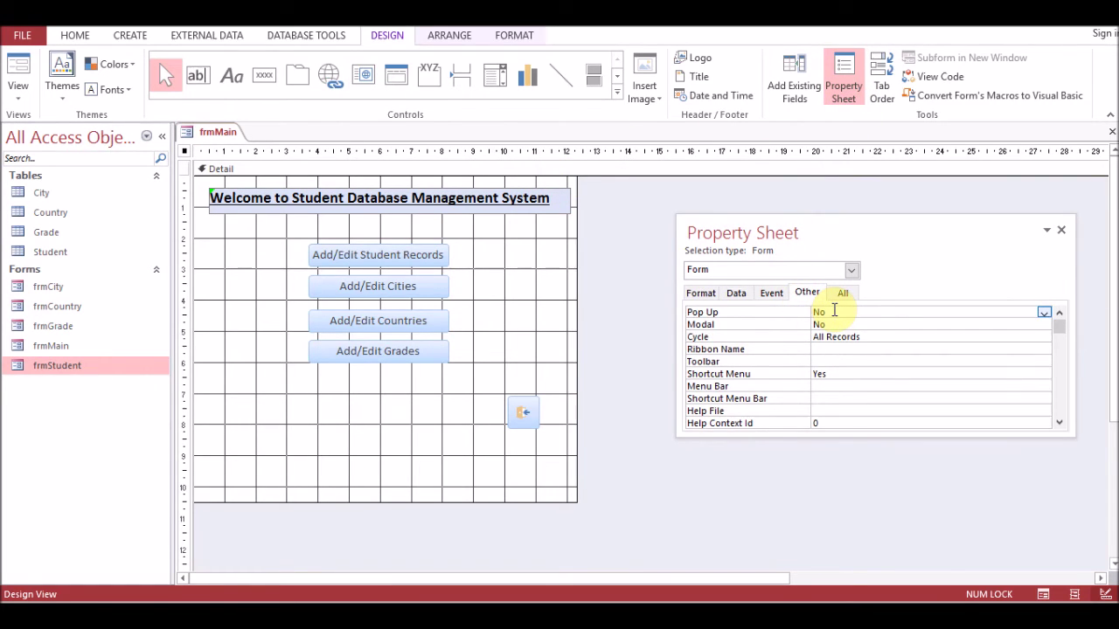
pyautogui.doubleClick(826, 311)
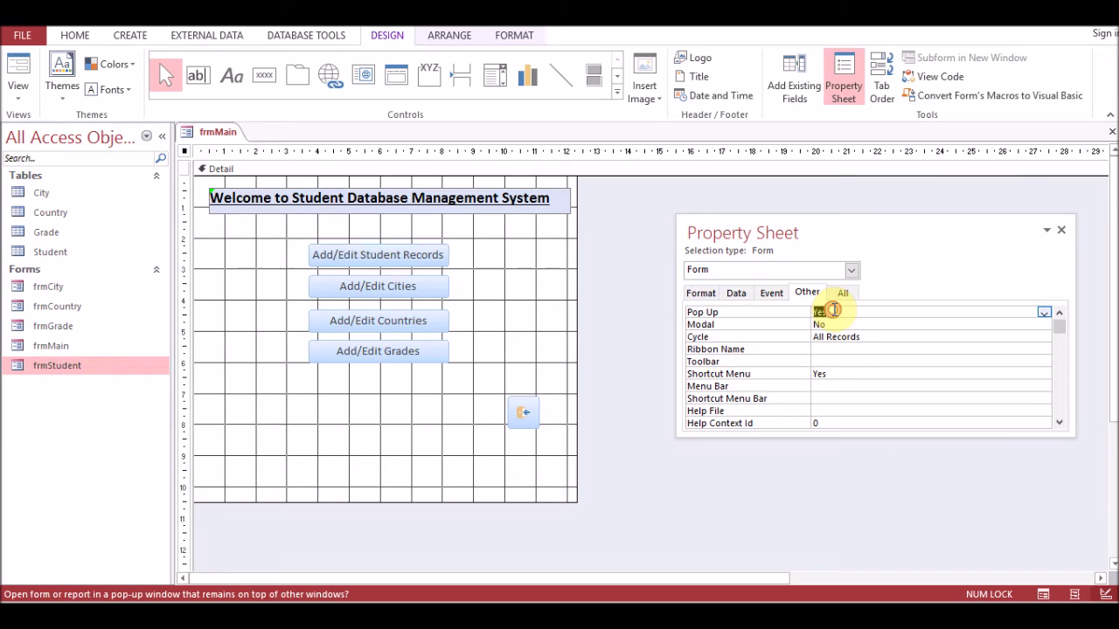
pyautogui.click(1060, 231)
pyautogui.rightClick(222, 133)
pyautogui.click(238, 142)
# Display frmMain in Form View and move its pop-up window toward the middle of the workspace.
pyautogui.rightClick(218, 134)
pyautogui.click(265, 197)
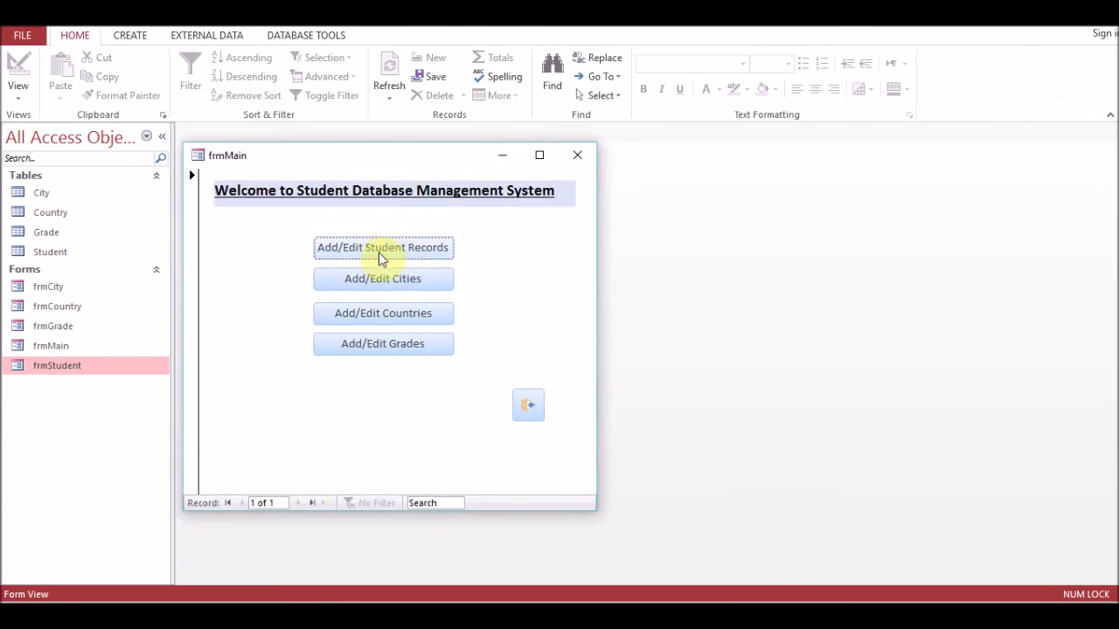
pyautogui.moveTo(363, 167); pyautogui.dragTo(509, 168)
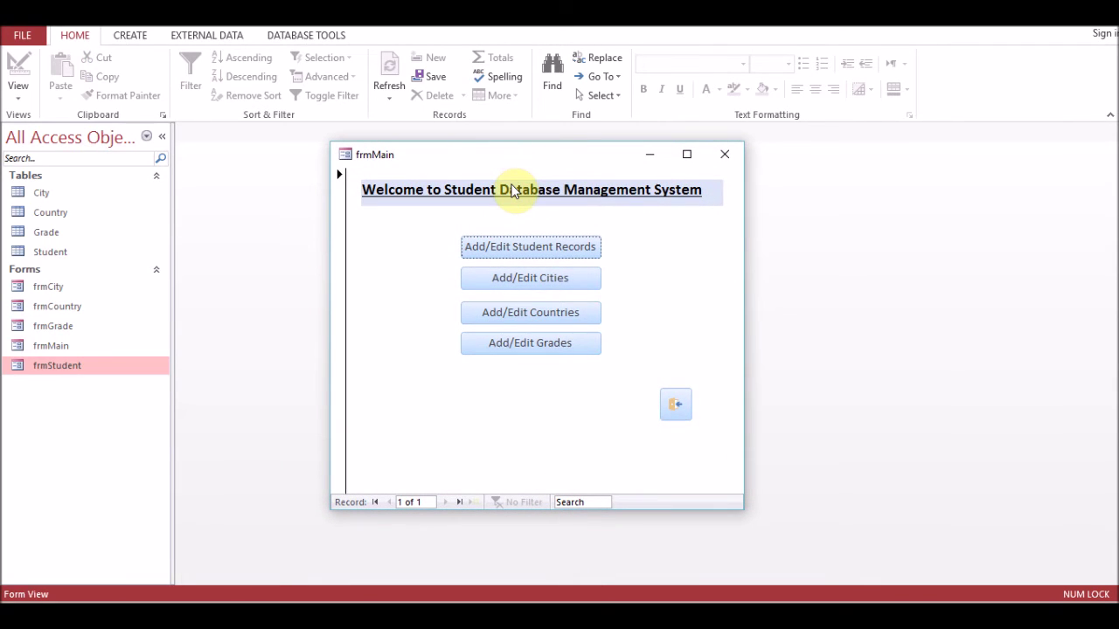
# Return frmMain to Design View and set the form's Record Selectors property to No.
pyautogui.rightClick(516, 161)
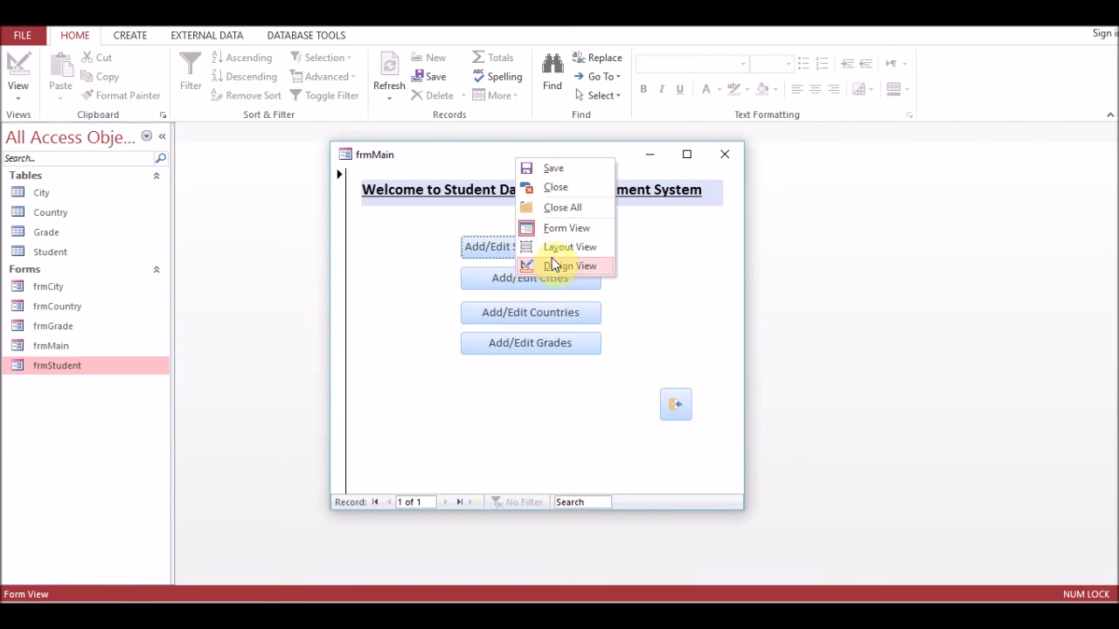
pyautogui.click(554, 266)
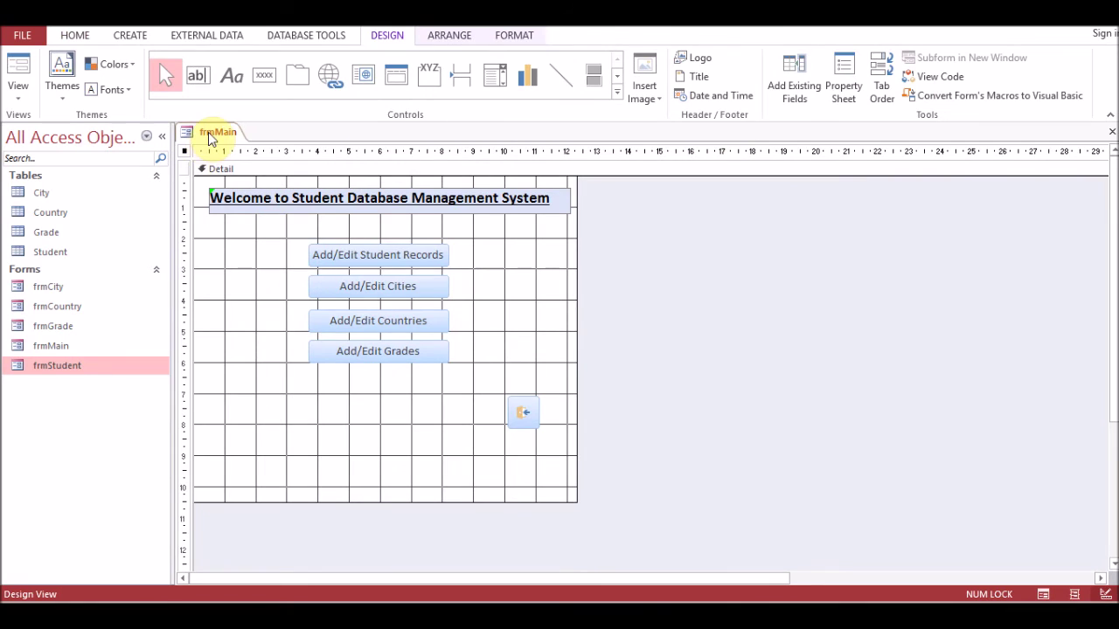
pyautogui.click(841, 77)
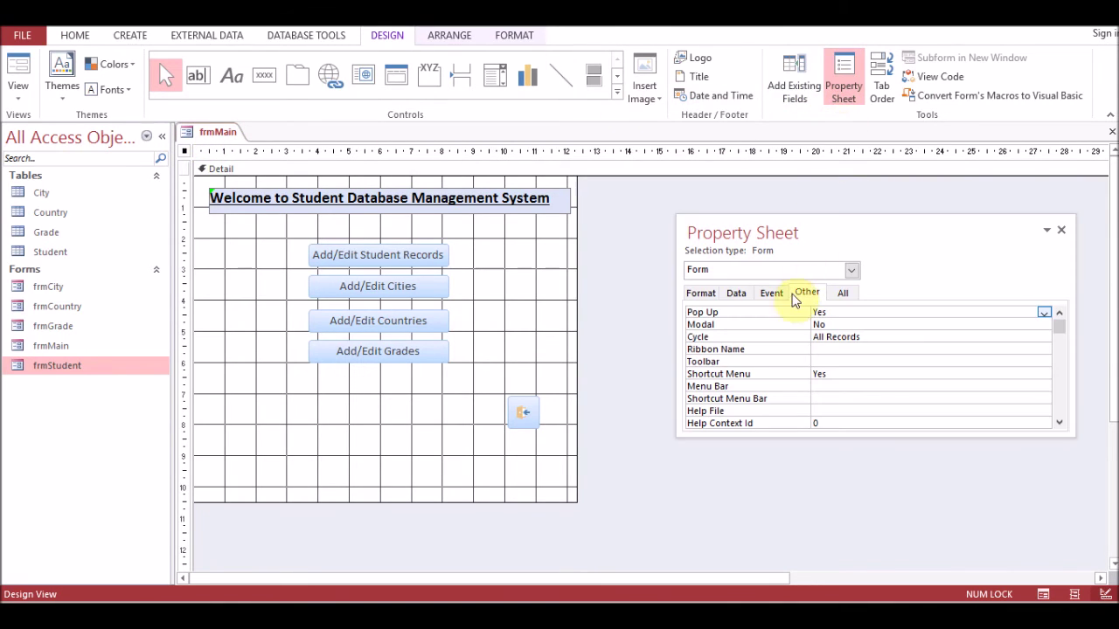
pyautogui.click(700, 293)
pyautogui.click(849, 361)
pyautogui.scroll(-1, 850, 366)
pyautogui.scroll(-2, 850, 365)
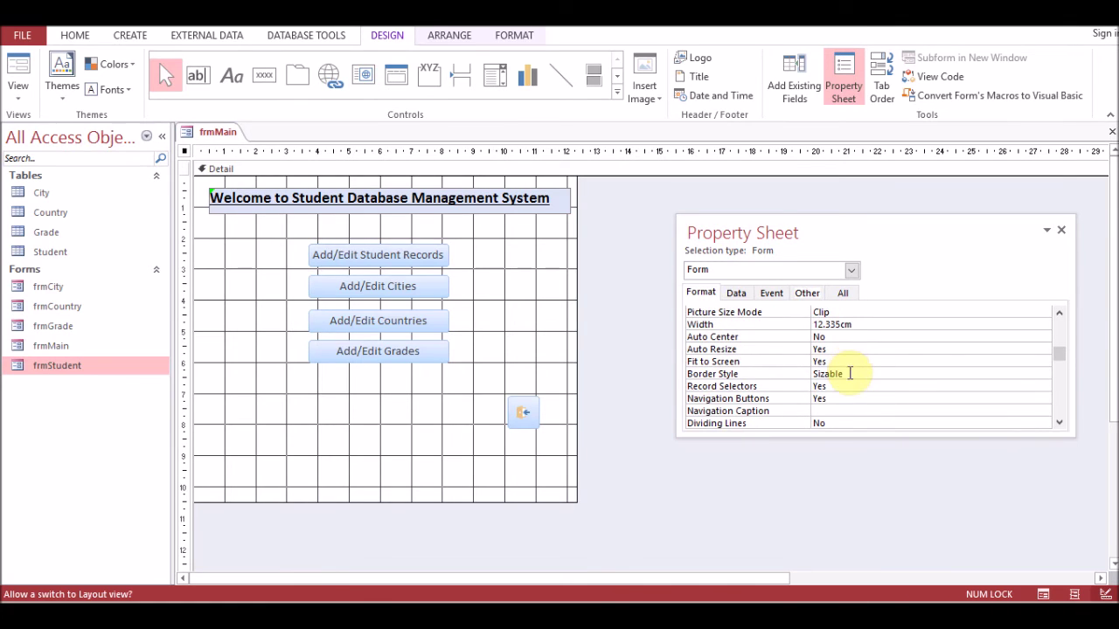
pyautogui.click(849, 384)
pyautogui.doubleClick(850, 385)
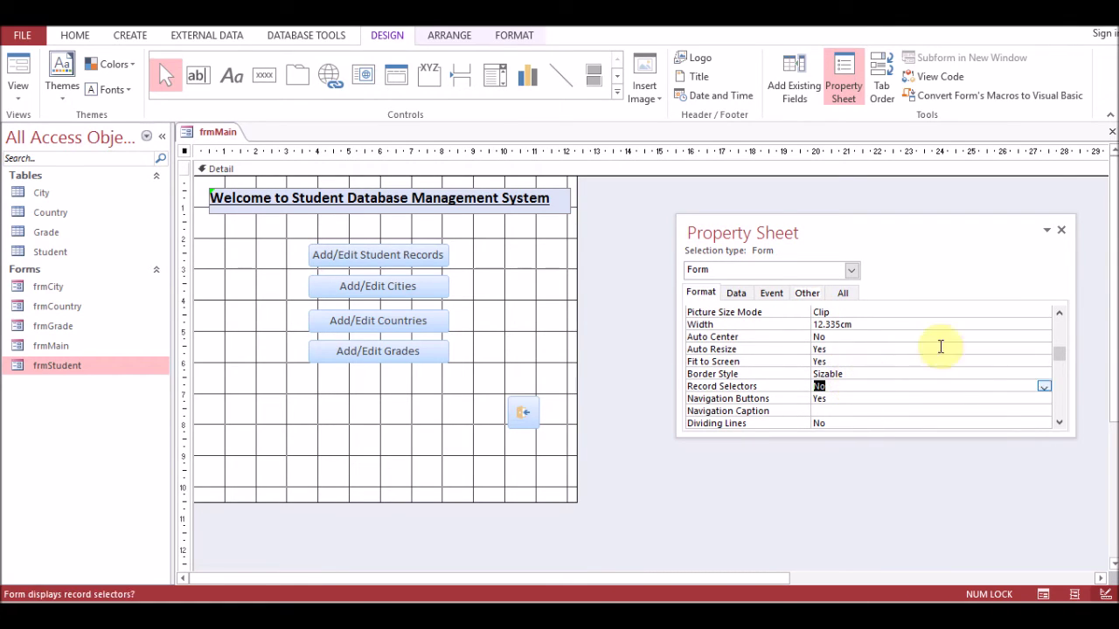
pyautogui.click(1061, 230)
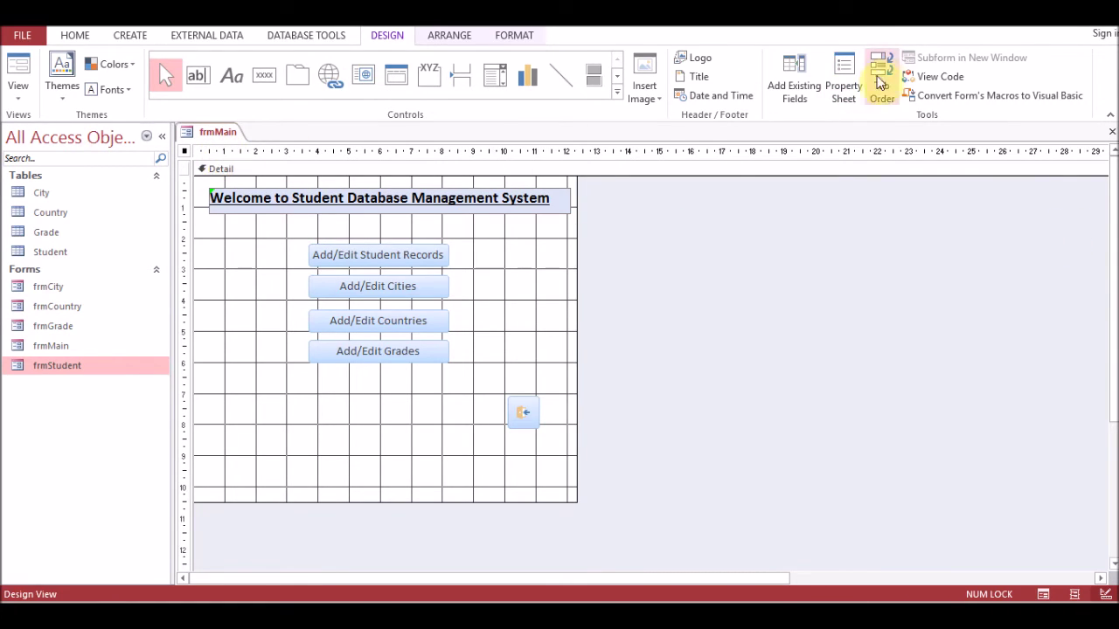
# Set the Navigation Buttons property of frmMain to No.
pyautogui.click(843, 88)
pyautogui.doubleClick(844, 399)
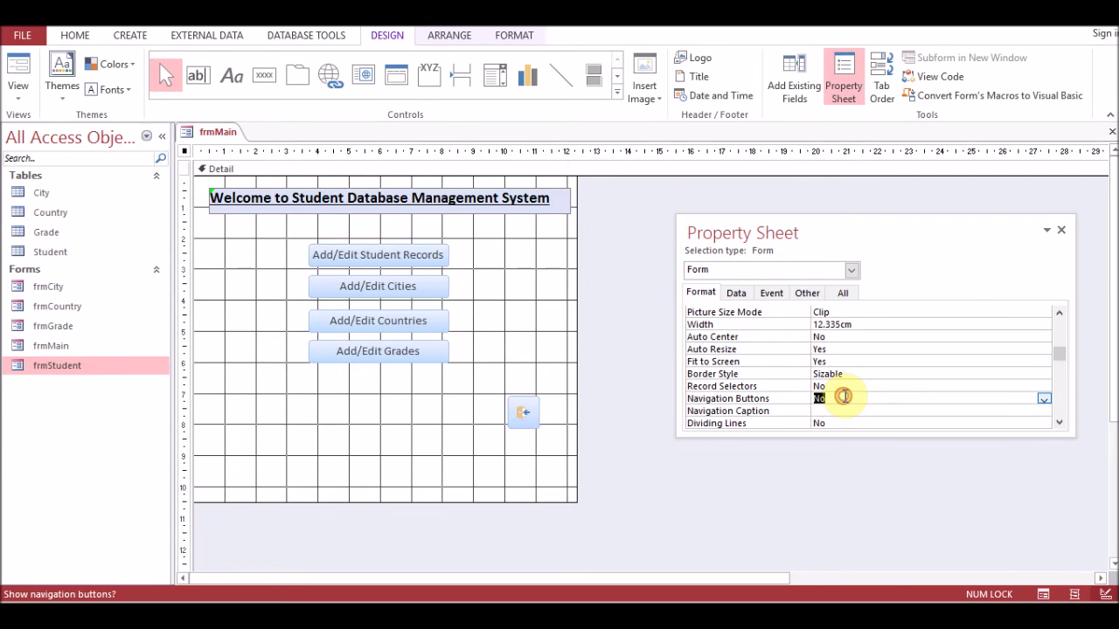
pyautogui.click(1060, 232)
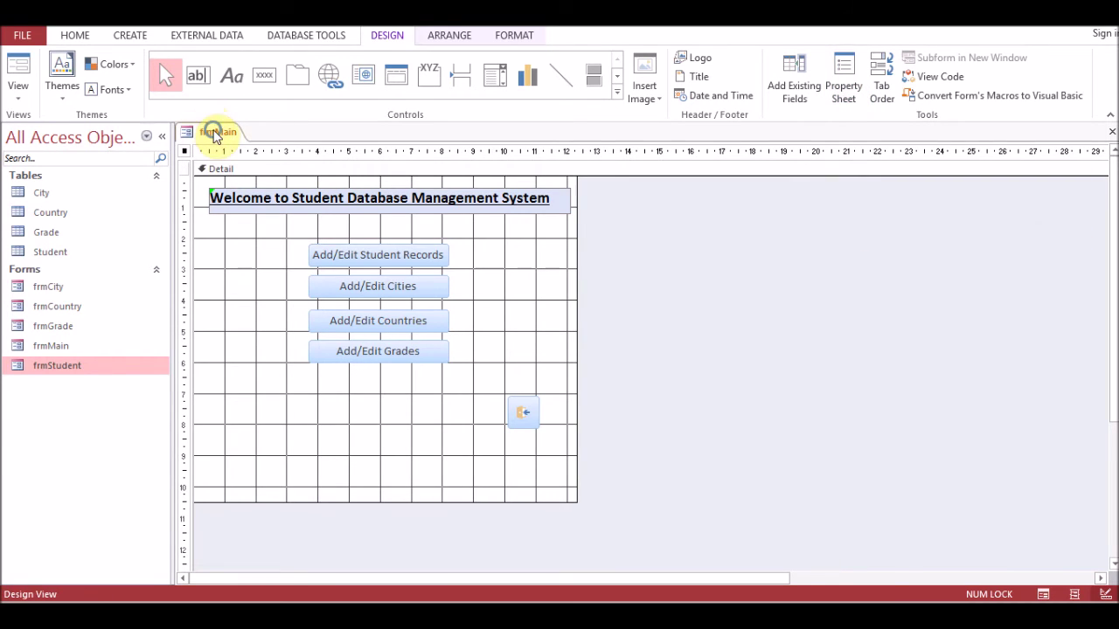
# Display frmMain in Form View to check its borders and shift the pop-up window slightly sideways.
pyautogui.rightClick(216, 131)
pyautogui.click(266, 208)
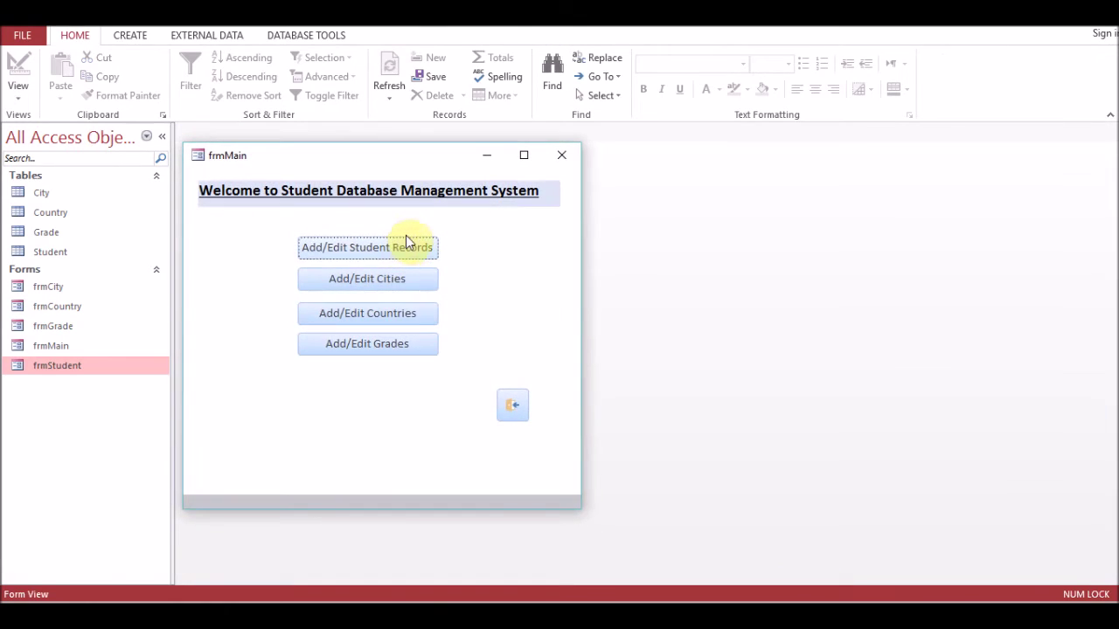
pyautogui.moveTo(380, 162); pyautogui.dragTo(450, 167)
# Set the form's Caption to Startup Screen in Design View and display frmMain in Form View.
pyautogui.rightClick(449, 167)
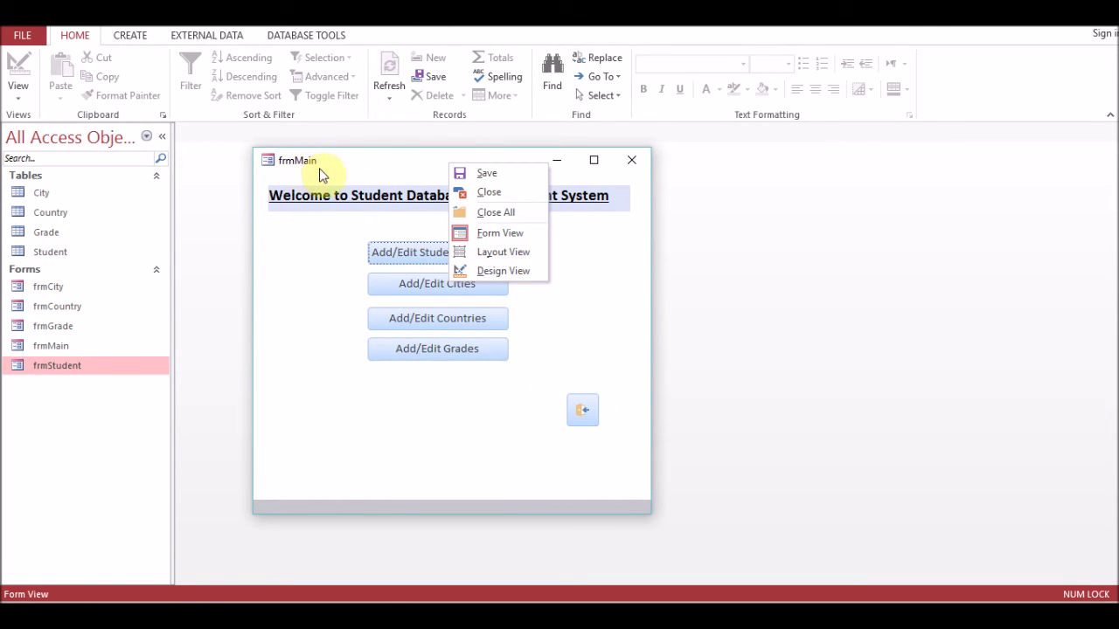
pyautogui.click(502, 271)
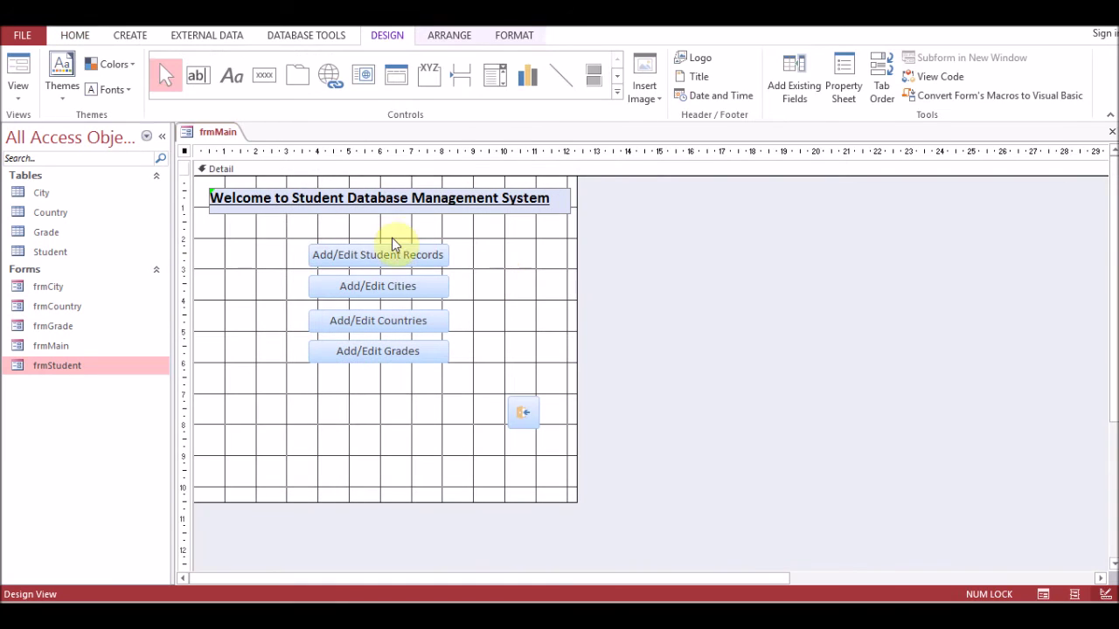
pyautogui.click(844, 98)
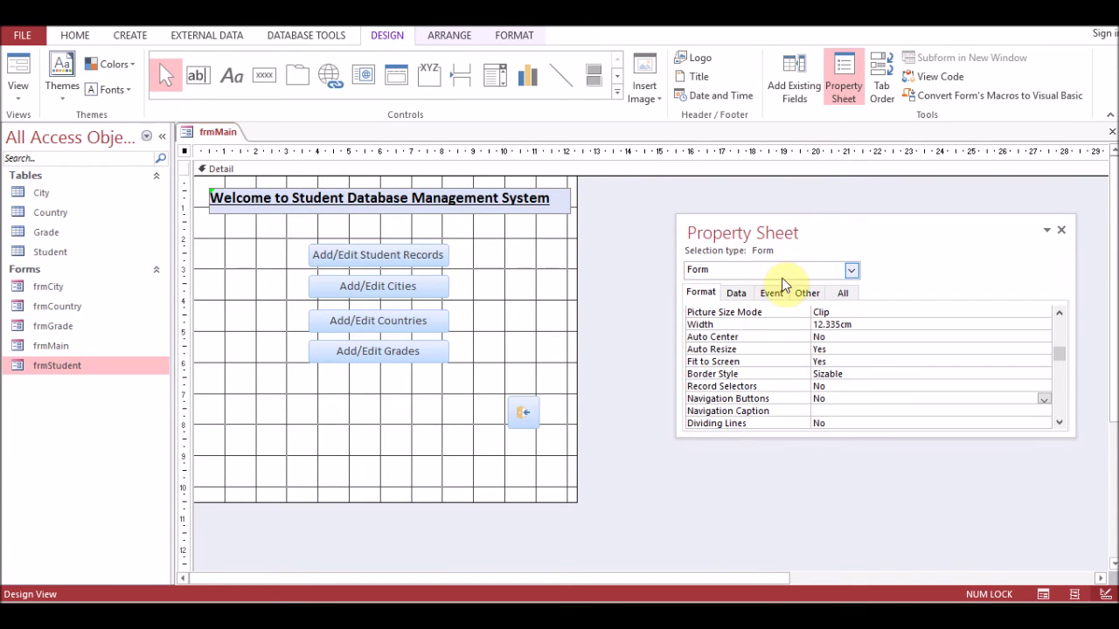
pyautogui.click(786, 325)
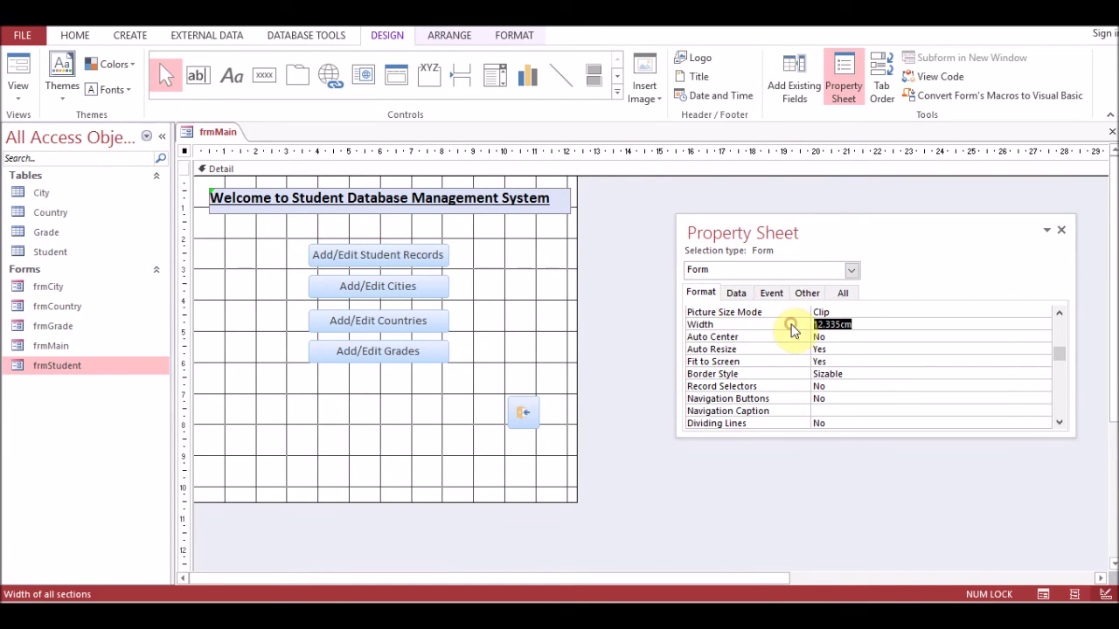
pyautogui.scroll(3, 793, 325)
pyautogui.click(817, 312)
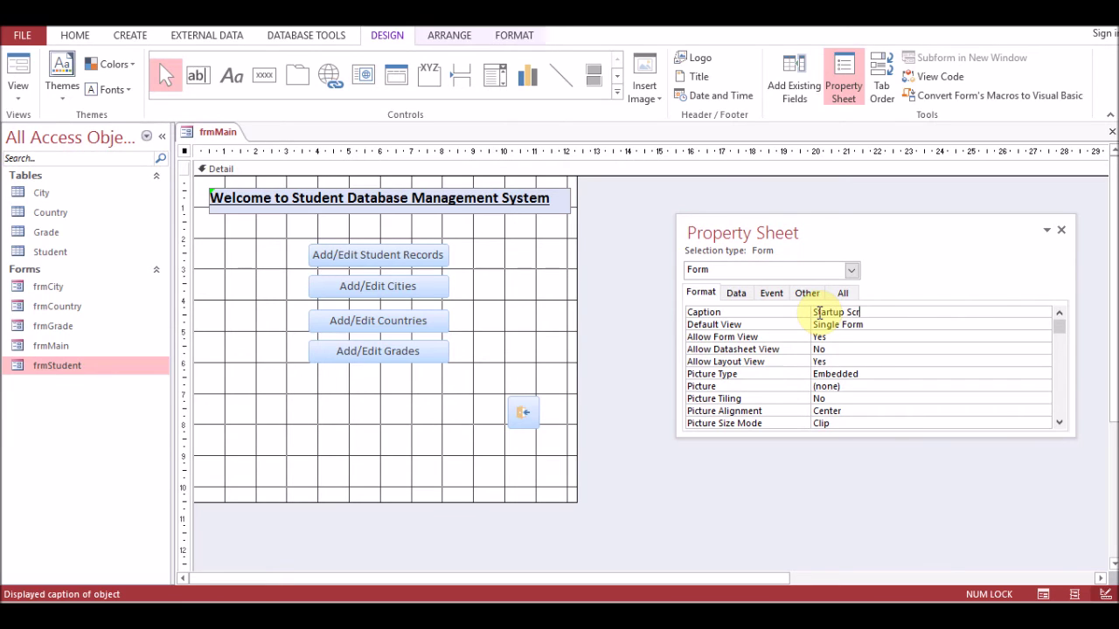
pyautogui.click(871, 335)
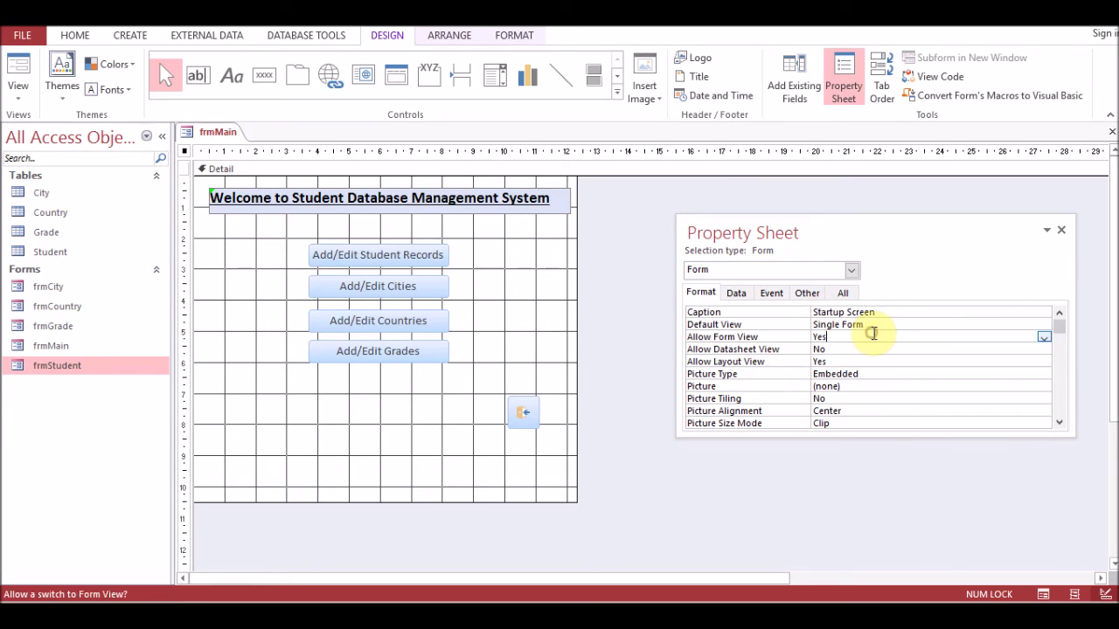
pyautogui.click(1061, 230)
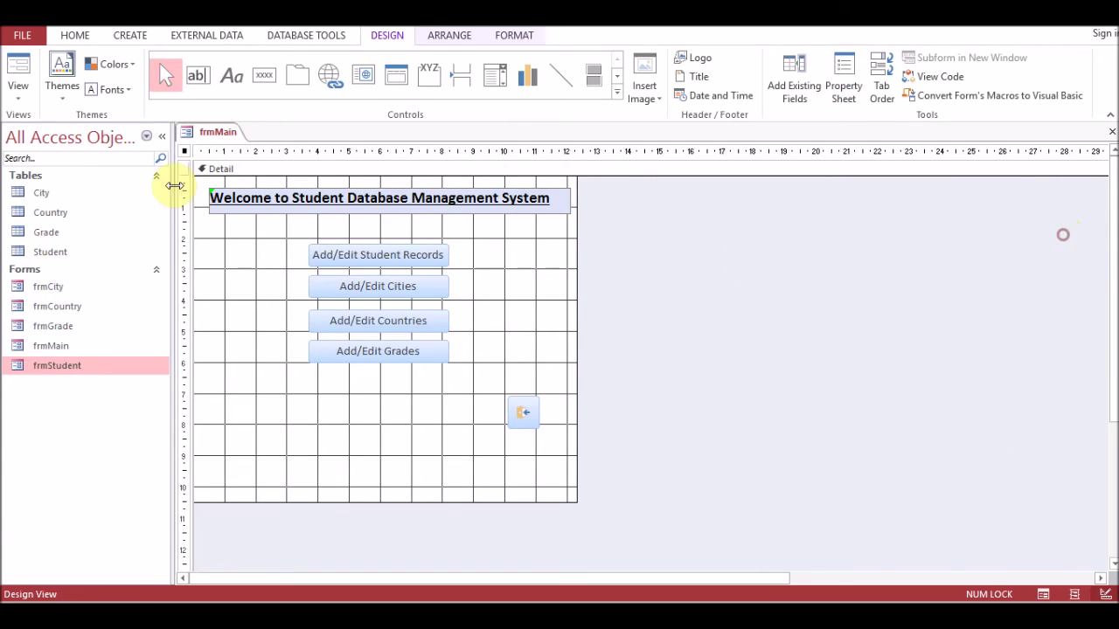
pyautogui.rightClick(215, 133)
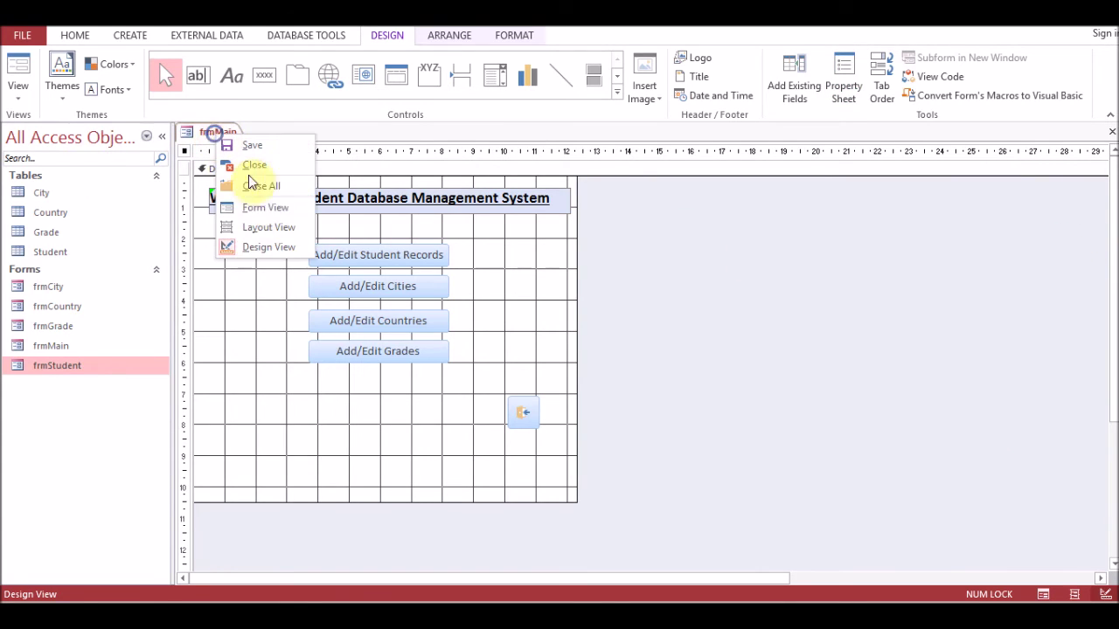
pyautogui.click(274, 211)
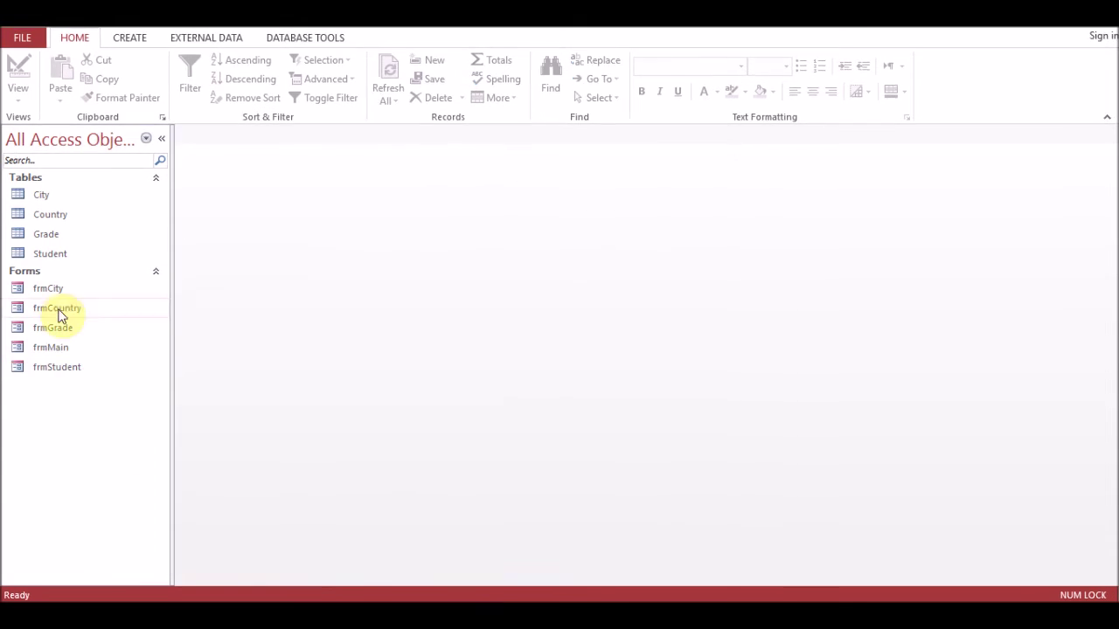
# Open frmMain, test its exit button and reopen the Student database.
pyautogui.click(59, 352)
pyautogui.doubleClick(64, 351)
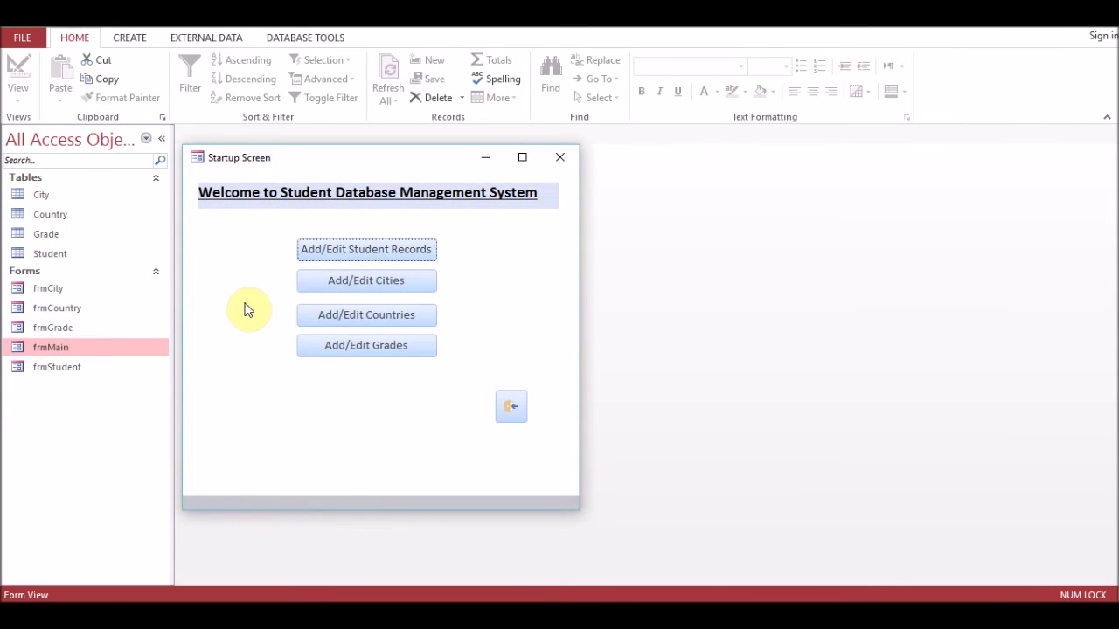
pyautogui.moveTo(367, 159); pyautogui.dragTo(551, 160)
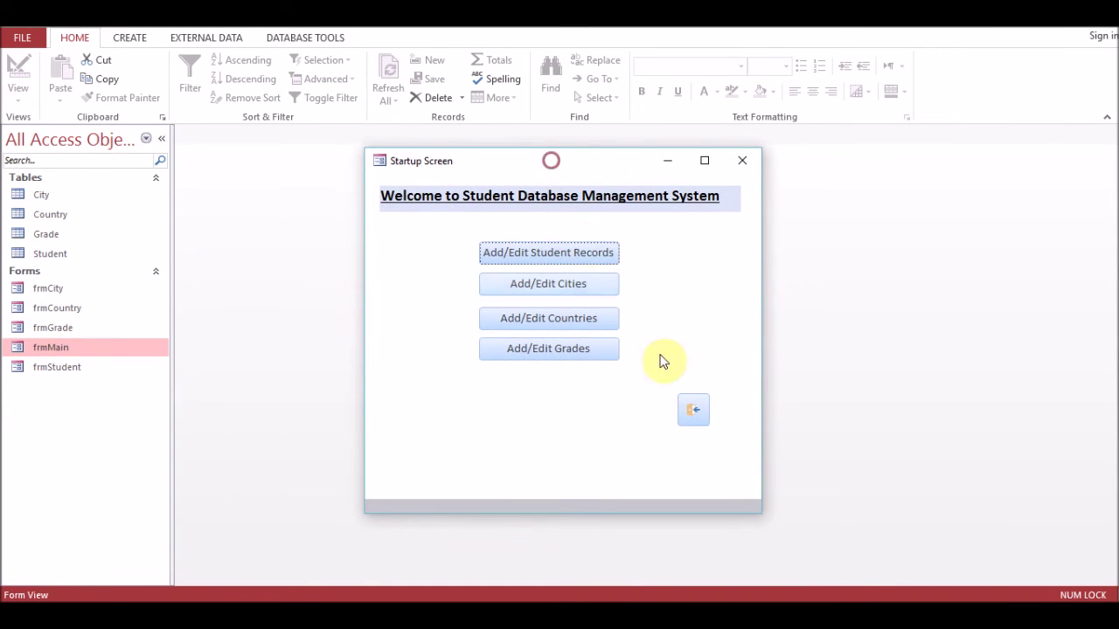
pyautogui.click(693, 412)
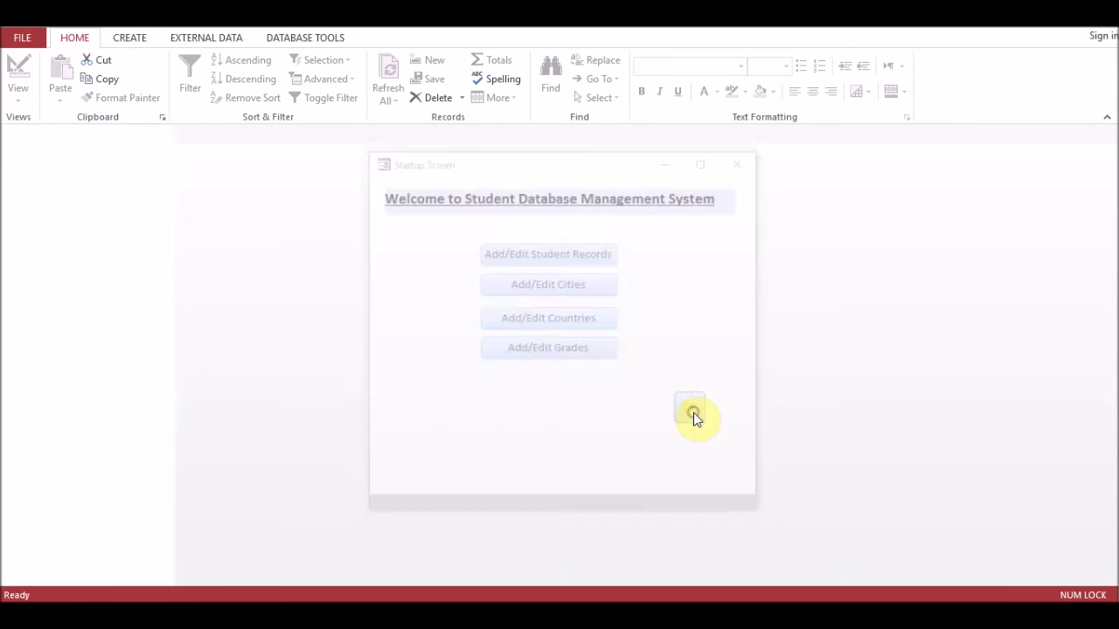
pyautogui.doubleClick(1097, 561)
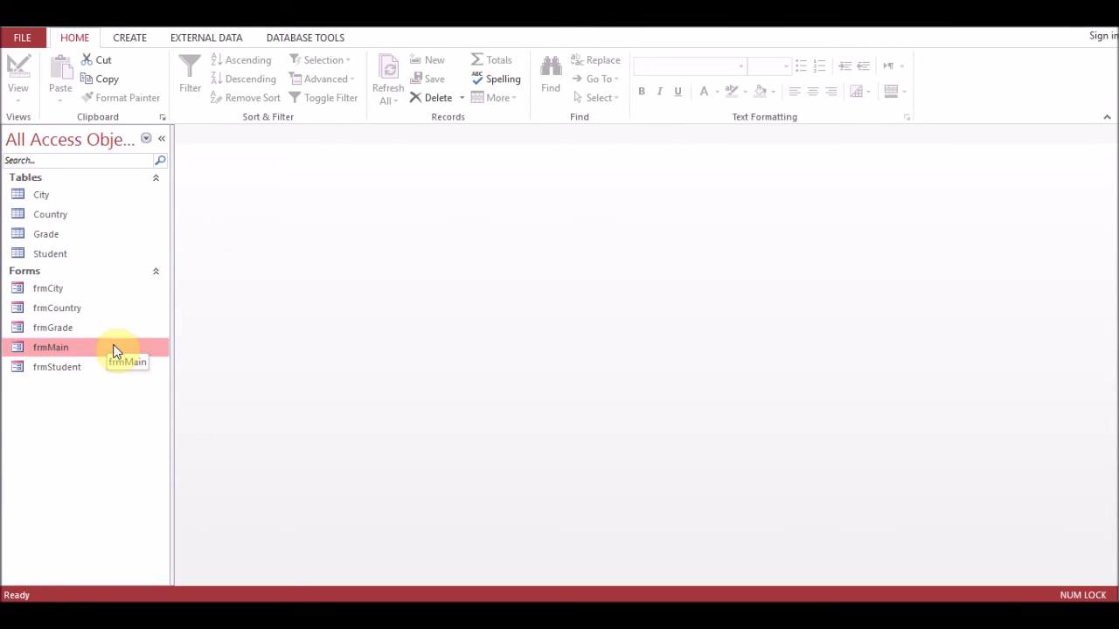
# Open the options for the current database and set the Application Title to Student.
pyautogui.click(23, 39)
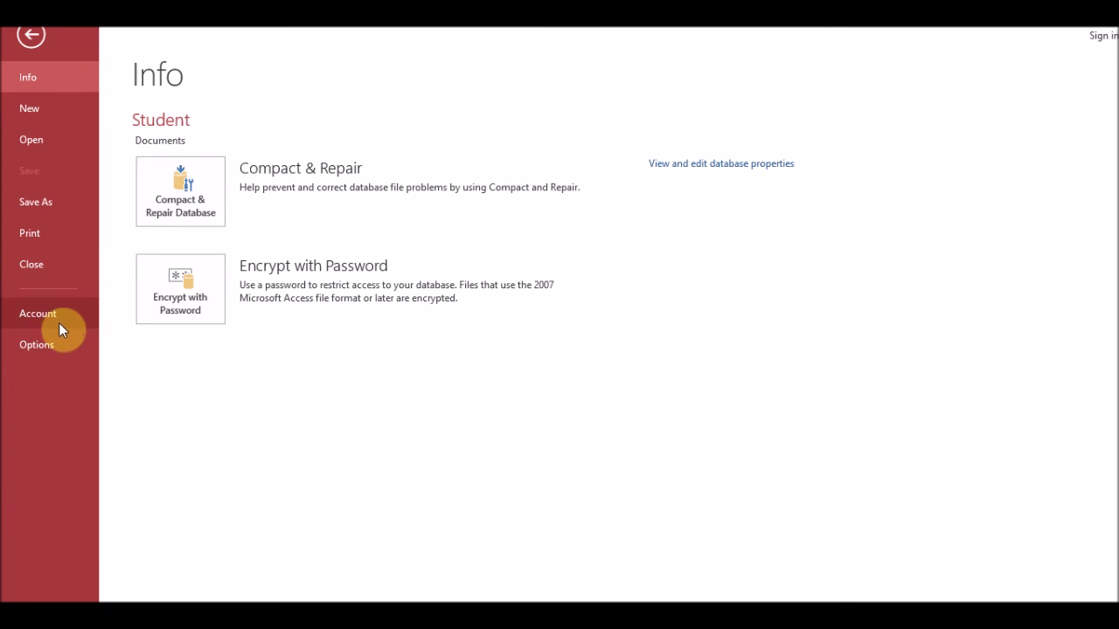
pyautogui.press('Escape')
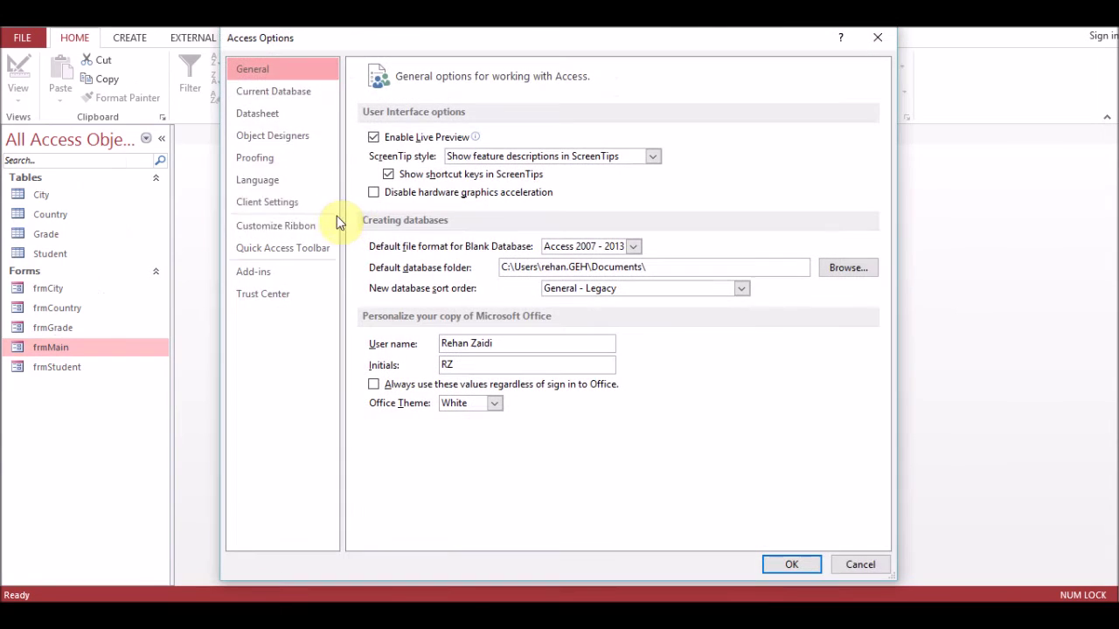
pyautogui.click(289, 92)
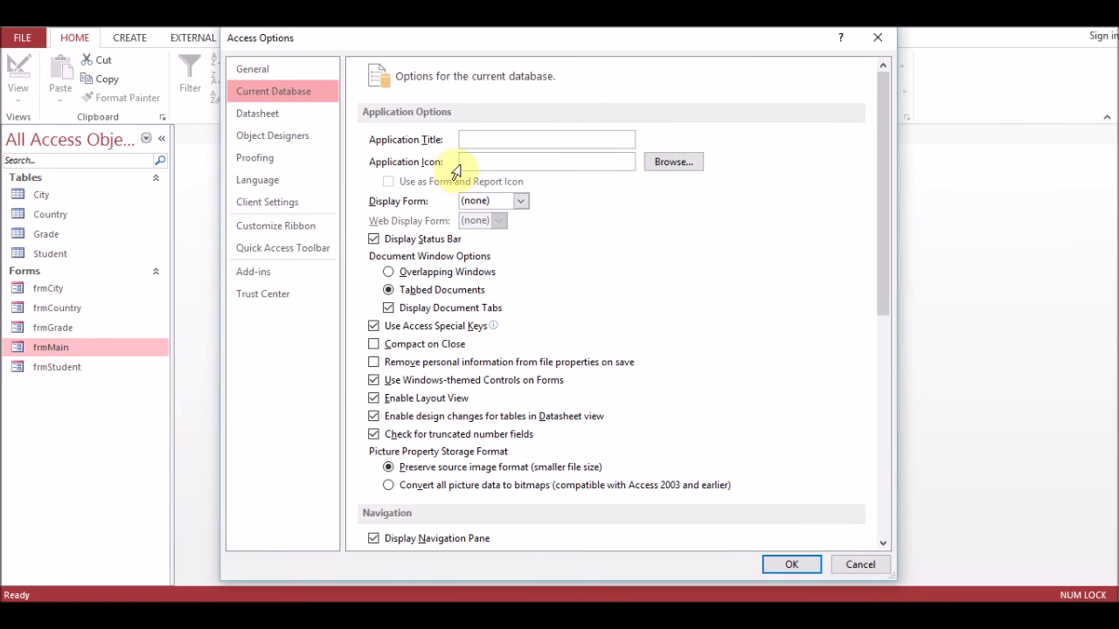
pyautogui.click(493, 140)
pyautogui.write('Student')
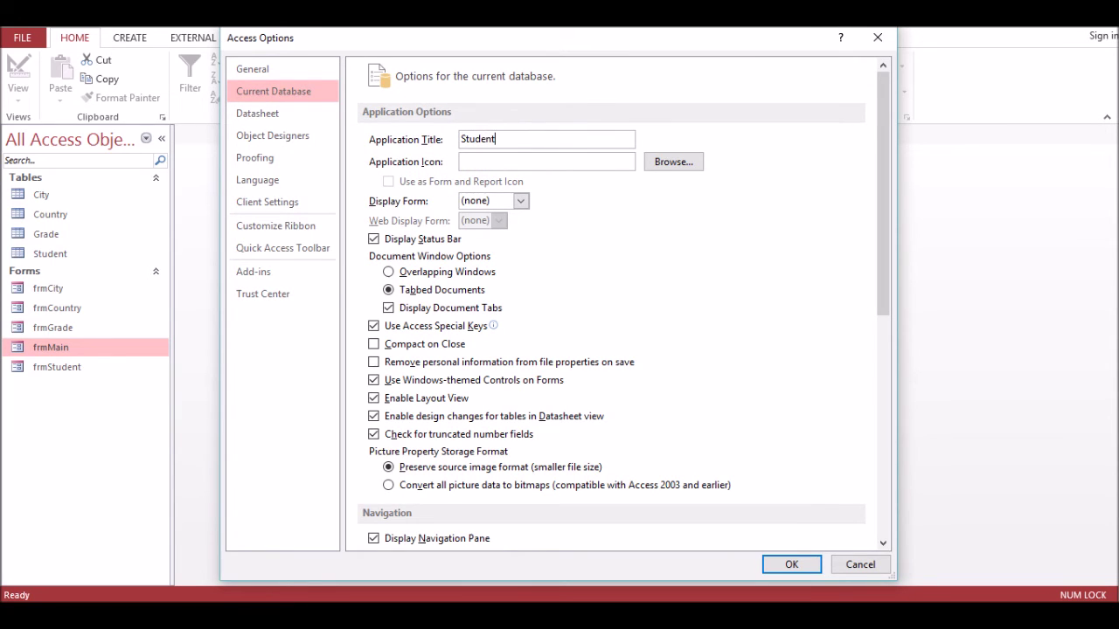
pyautogui.click(512, 155)
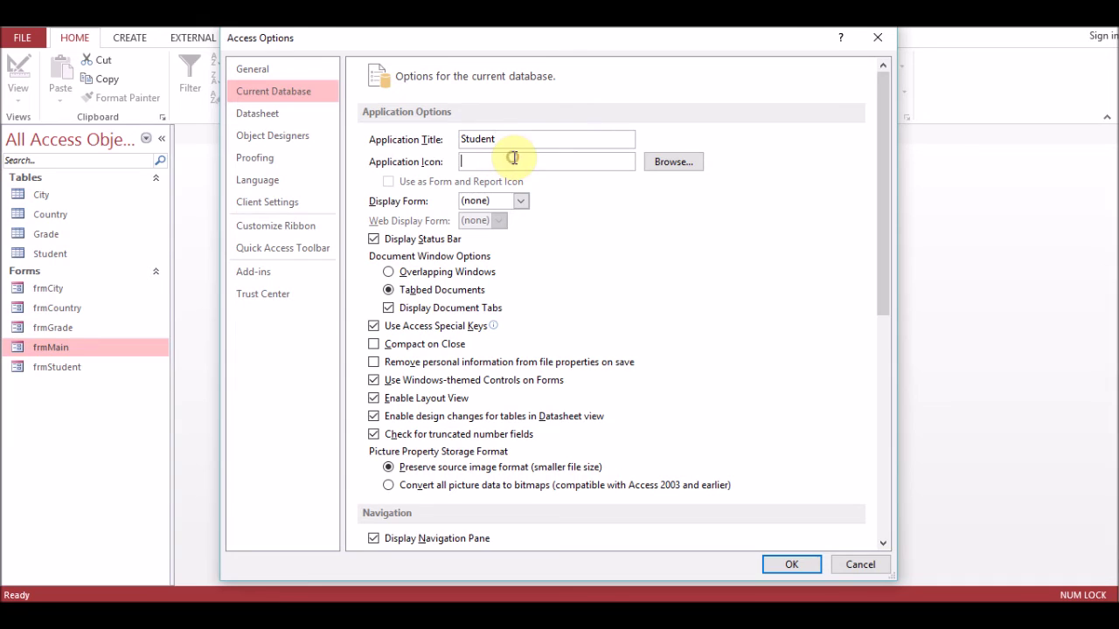
# Choose frmMain as the database's Display Form and apply the options, acknowledging the notice.
pyautogui.click(519, 204)
pyautogui.click(514, 279)
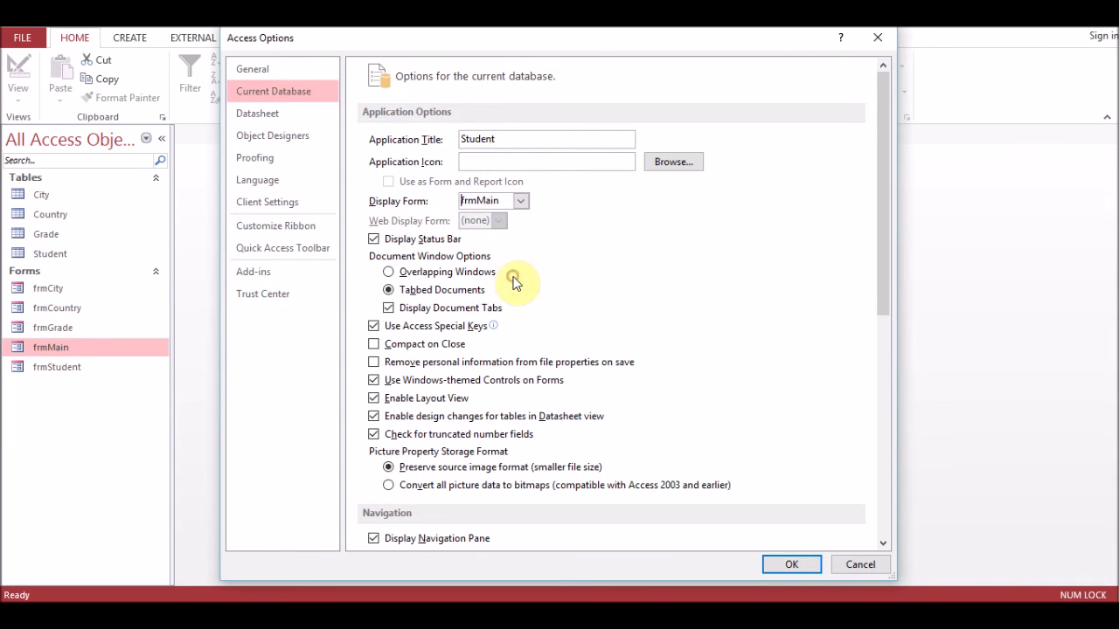
pyautogui.click(792, 564)
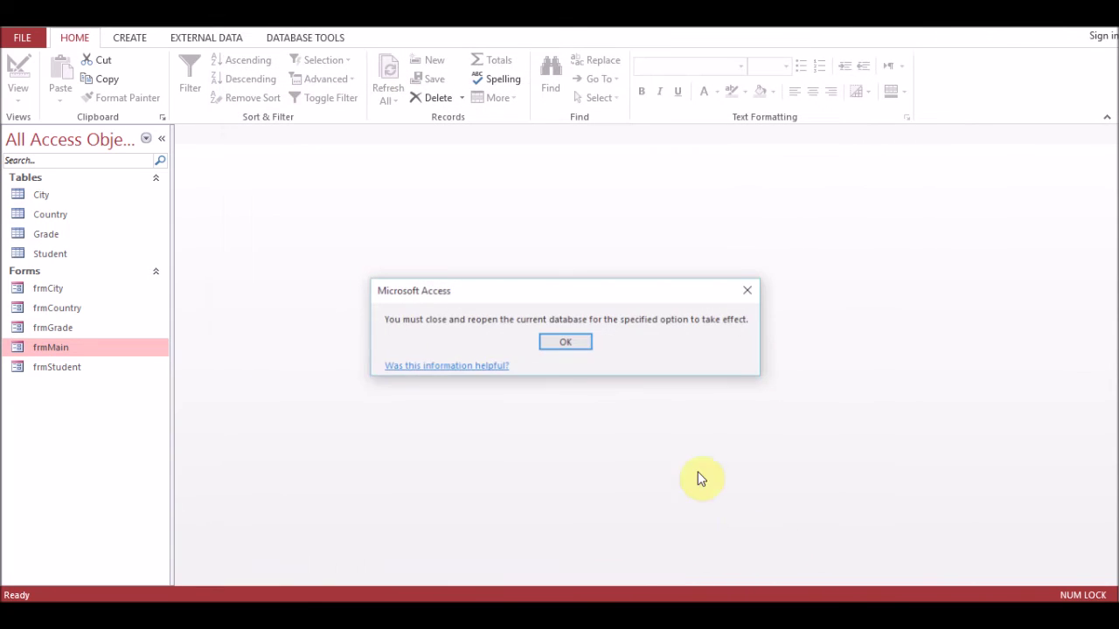
pyautogui.click(565, 344)
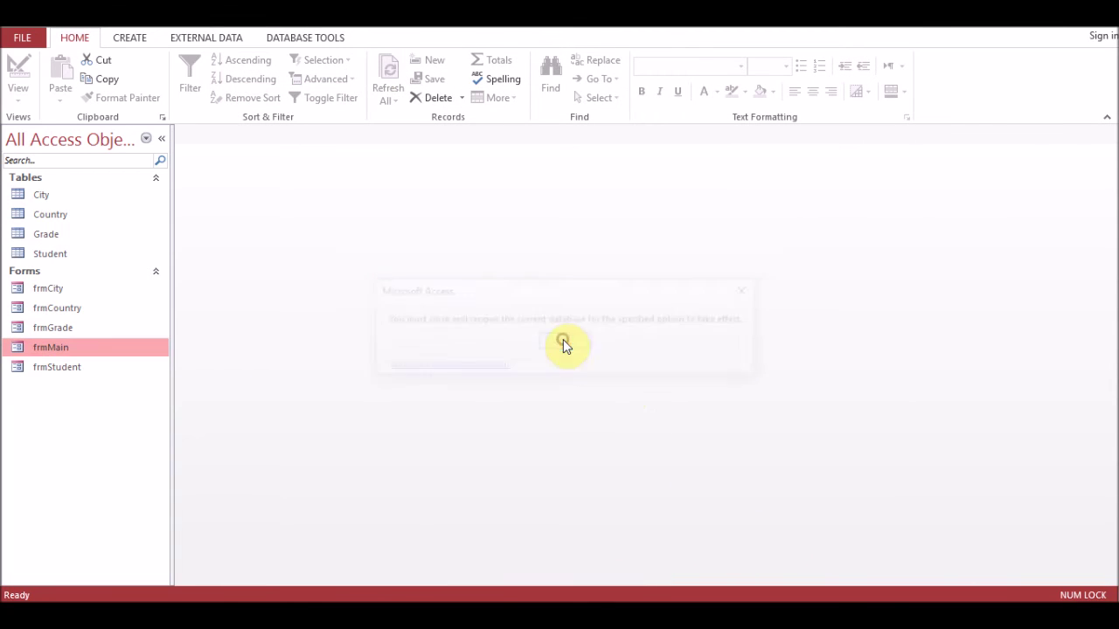
# Close Access and reopen the Student database so the startup form option takes effect.
pyautogui.click(1107, 26)
pyautogui.doubleClick(1082, 549)
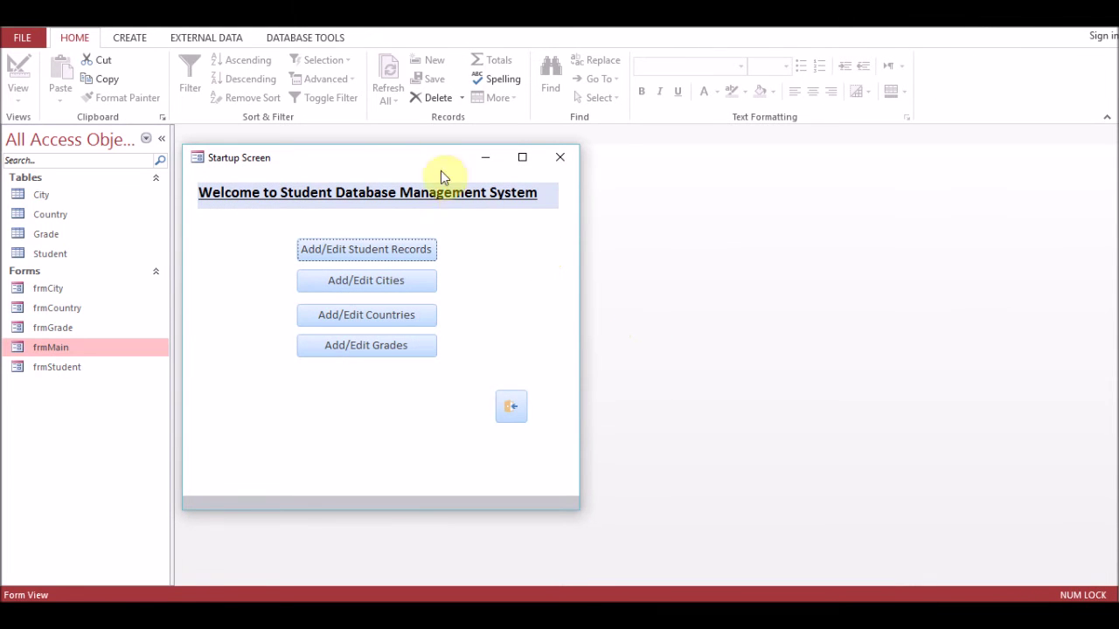
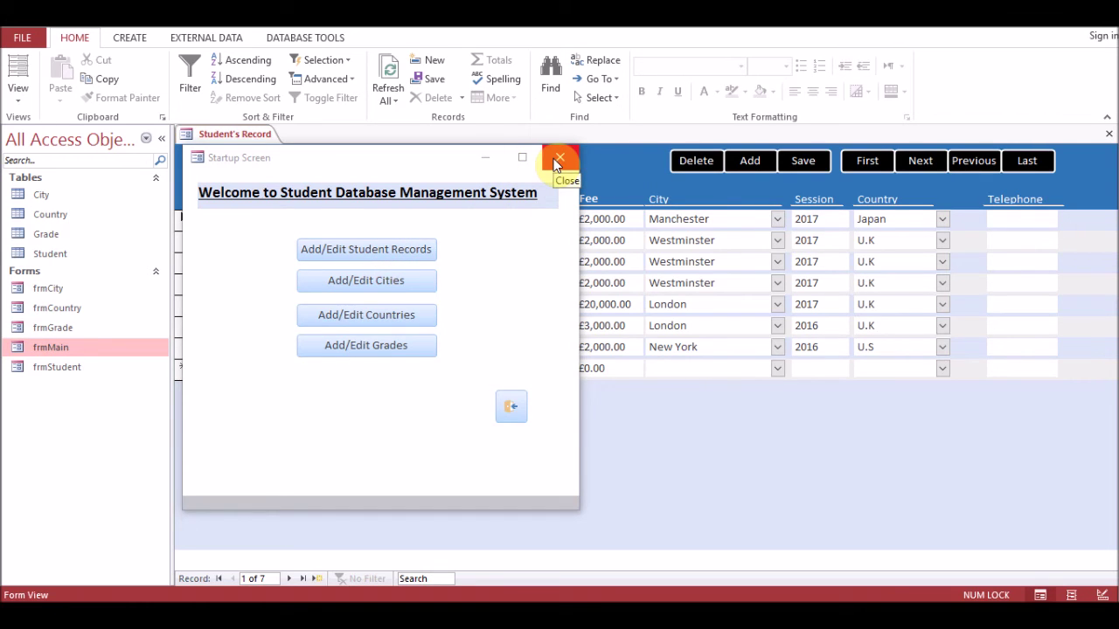
# Try minimizing and maximizing the Startup Screen window over the student records, and restore its normal size.
pyautogui.click(492, 160)
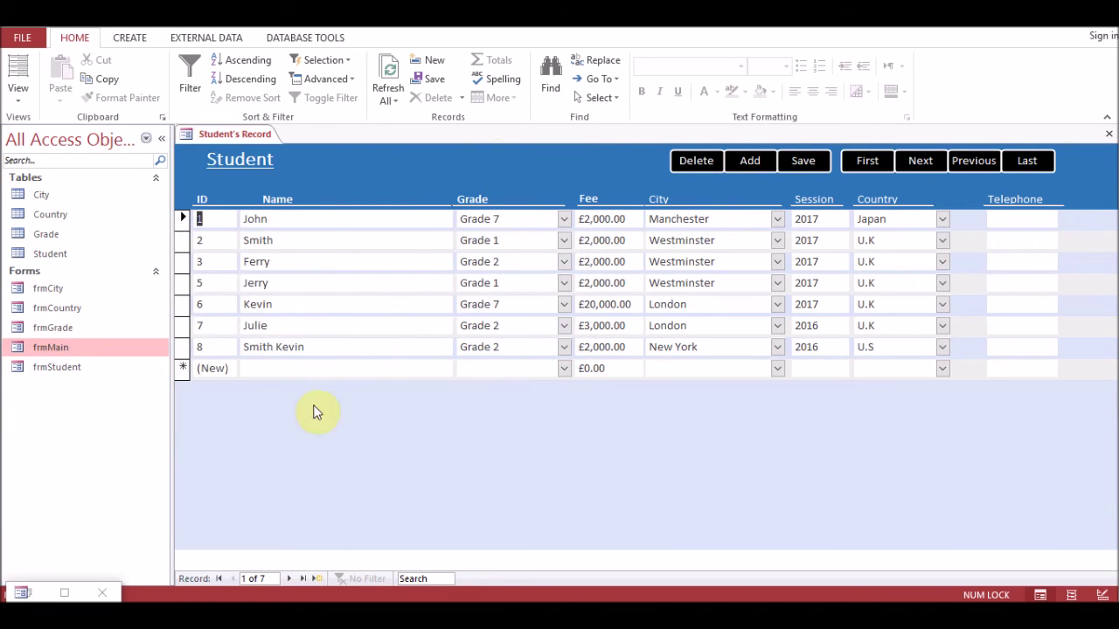
pyautogui.click(67, 594)
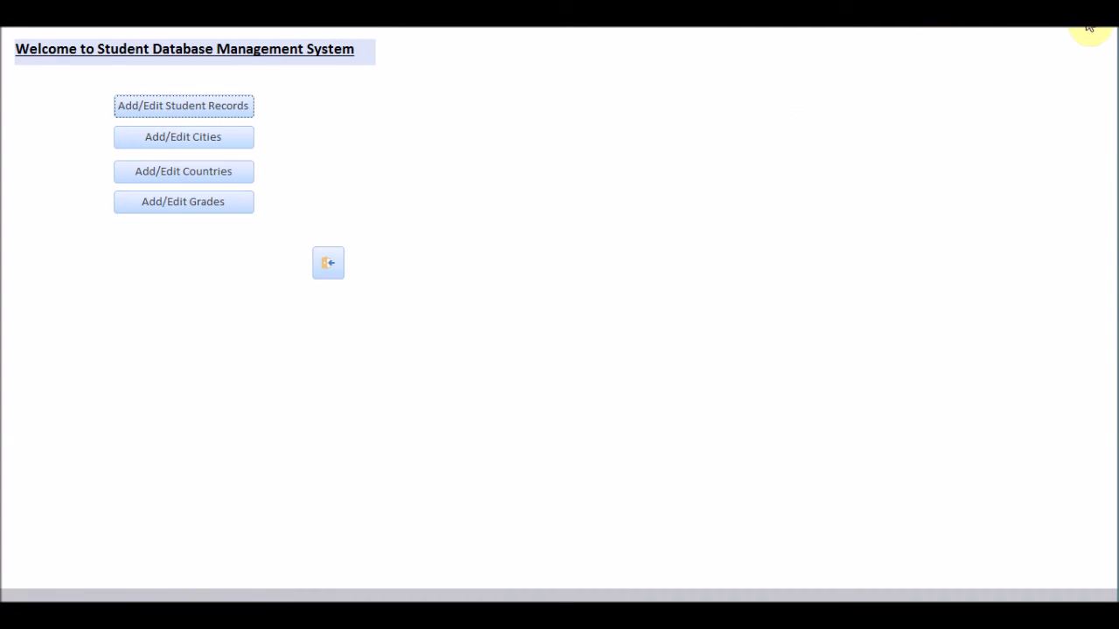
pyautogui.click(1088, 27)
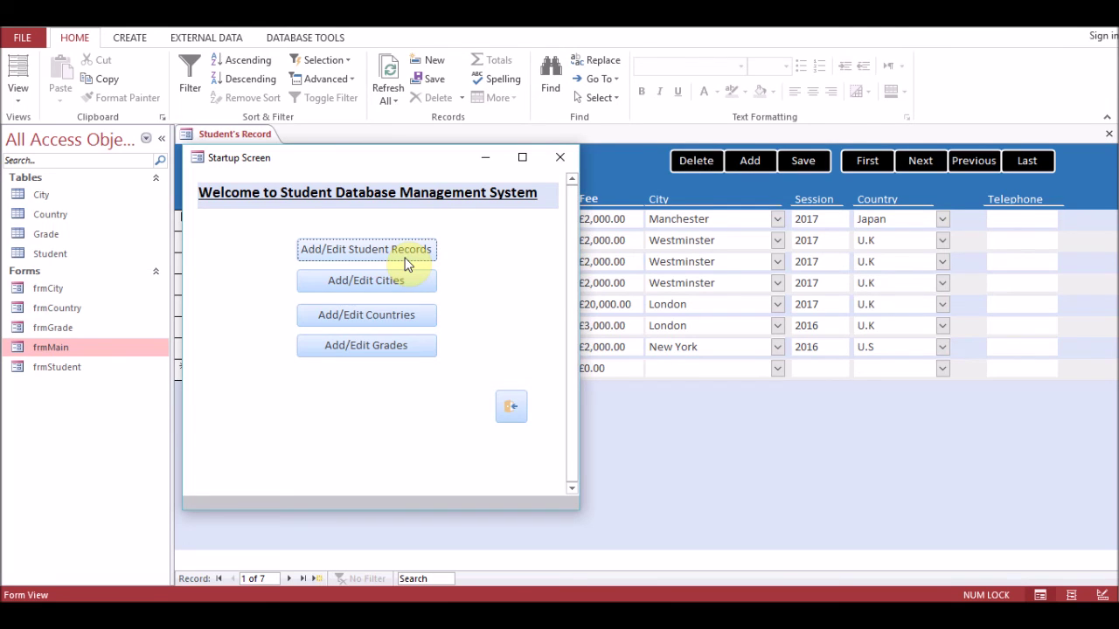
# Close the Startup Screen, switch the student form to Design View and draw a command button in its header before the Delete button.
pyautogui.click(559, 158)
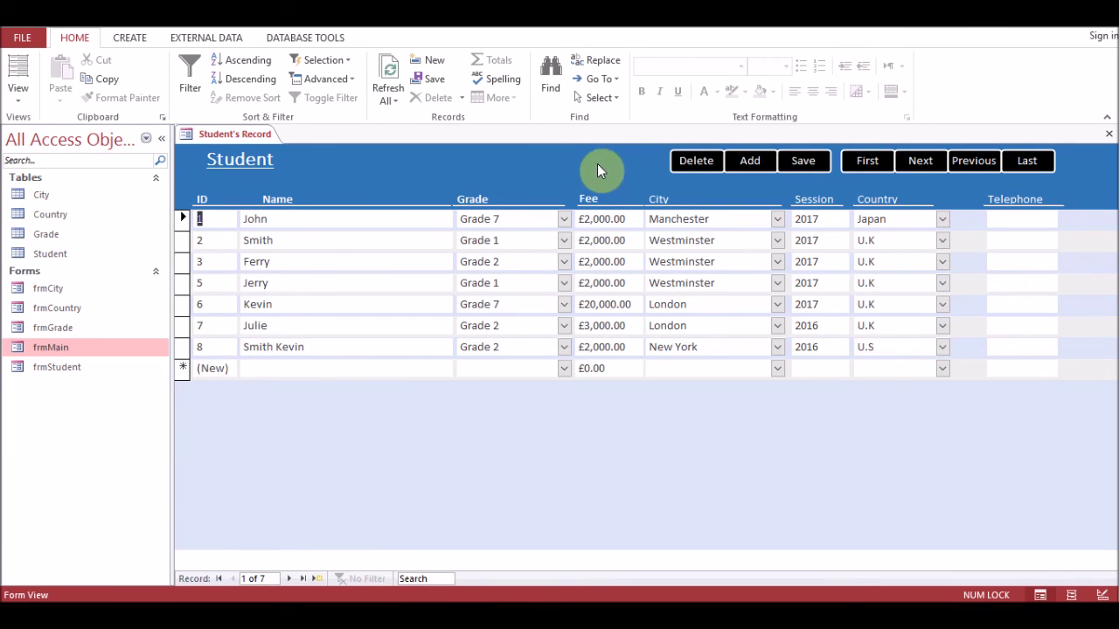
pyautogui.rightClick(238, 134)
pyautogui.click(286, 244)
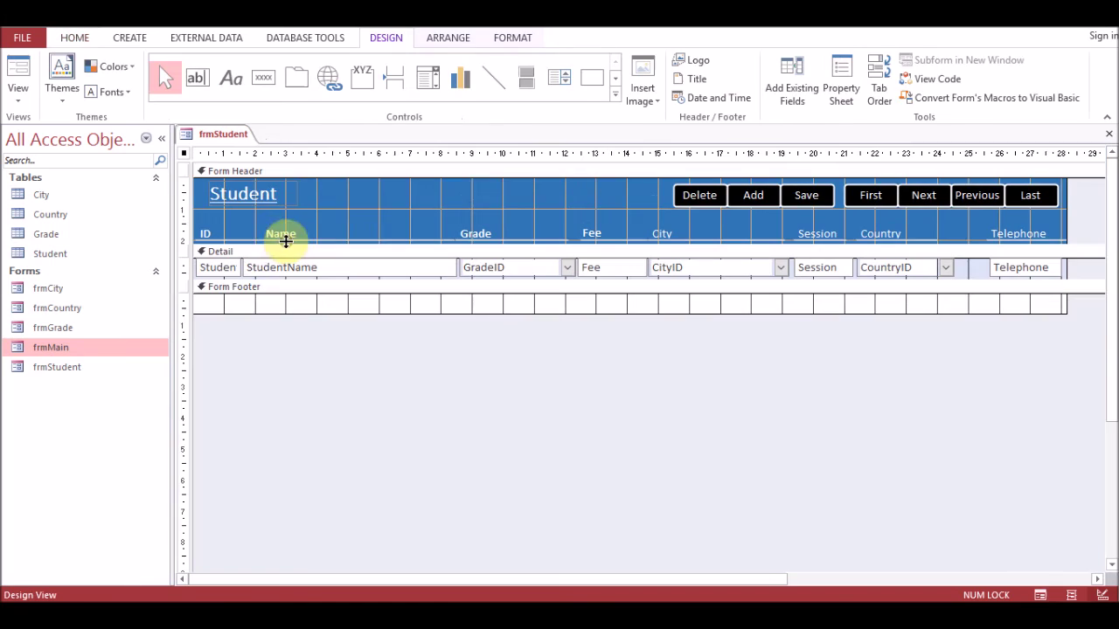
pyautogui.click(263, 78)
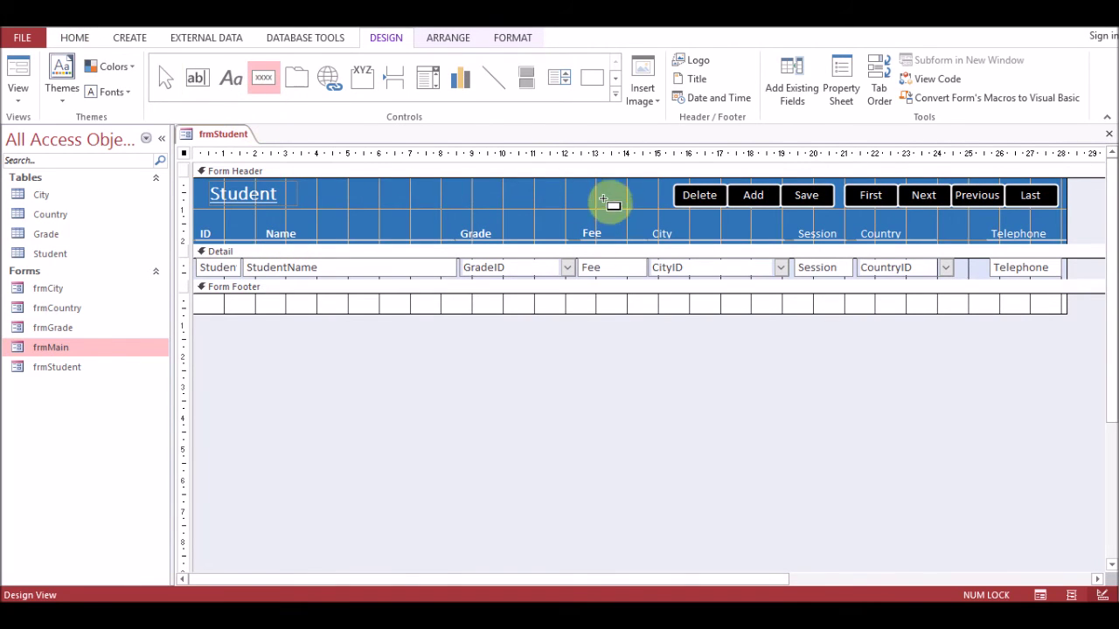
pyautogui.moveTo(595, 183); pyautogui.dragTo(628, 207)
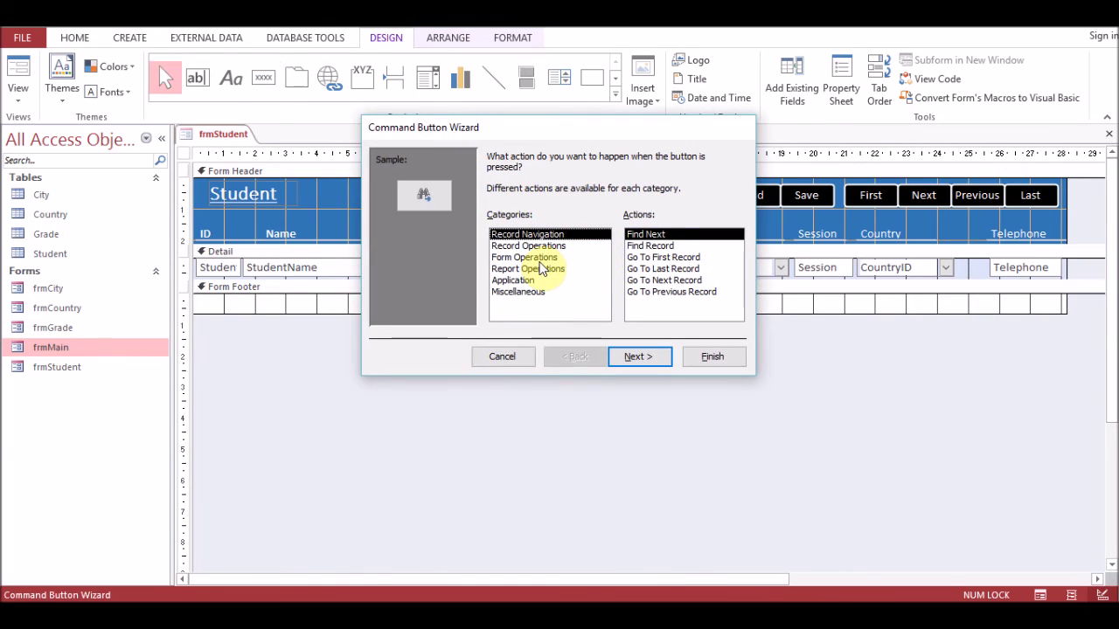
# Set the new button's action to the Open Form operation, with frmMain as the form it opens.
pyautogui.click(535, 258)
pyautogui.click(648, 257)
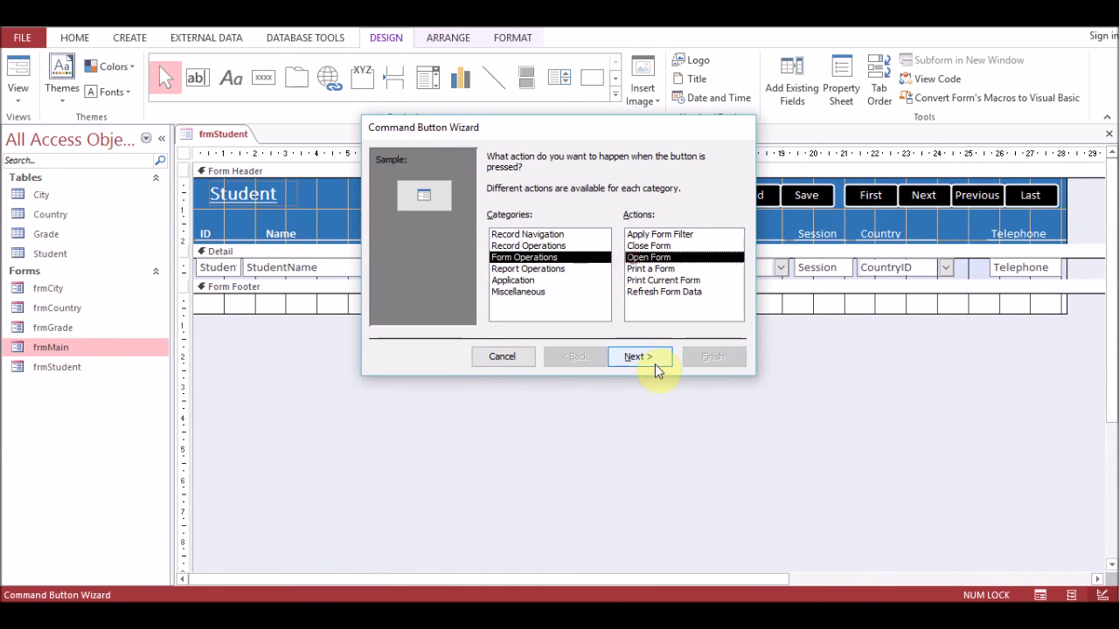
pyautogui.click(654, 363)
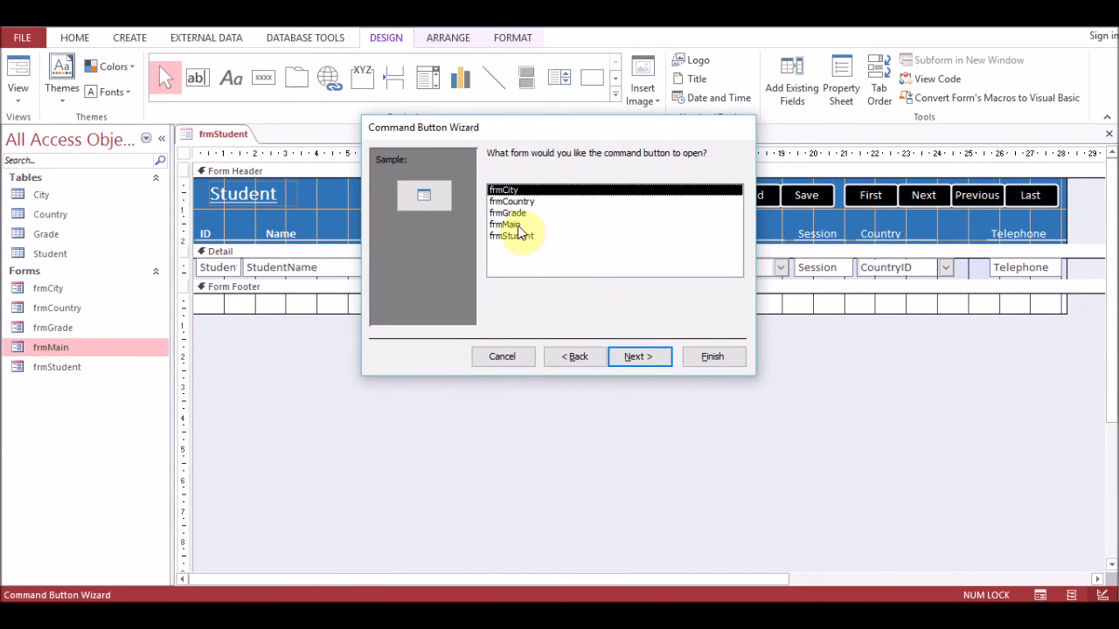
pyautogui.click(516, 225)
pyautogui.click(634, 358)
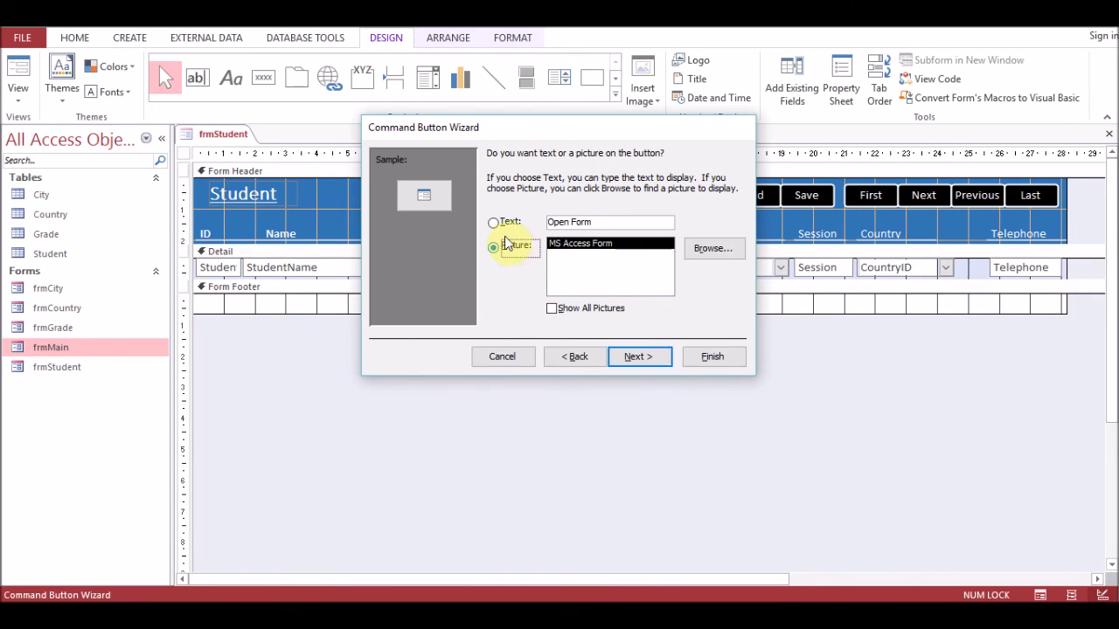
# Give the button the Home picture from the full picture list, name it cmdfrmmain and finish the wizard.
pyautogui.click(552, 308)
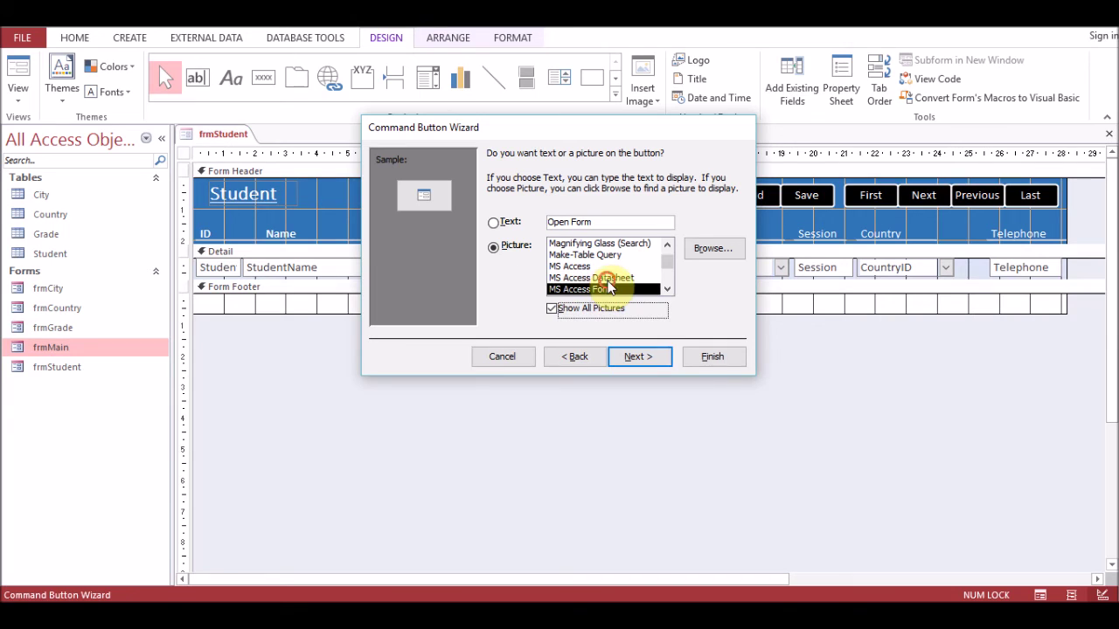
pyautogui.click(609, 287)
pyautogui.press('h')
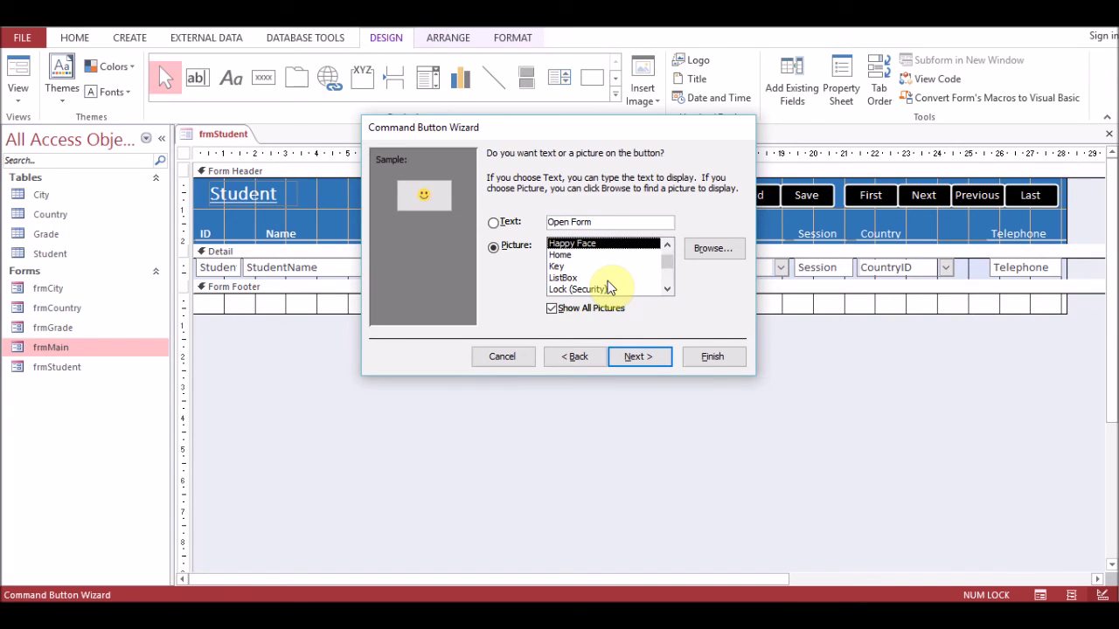
pyautogui.click(563, 254)
pyautogui.click(641, 357)
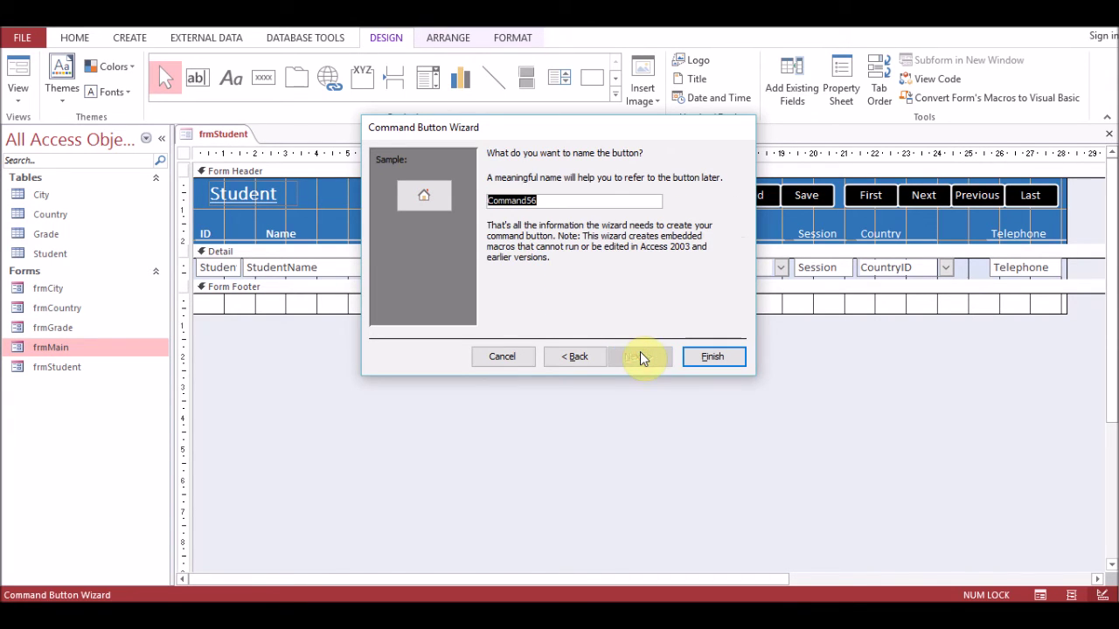
pyautogui.write('cmdfrmmain')
pyautogui.click(720, 357)
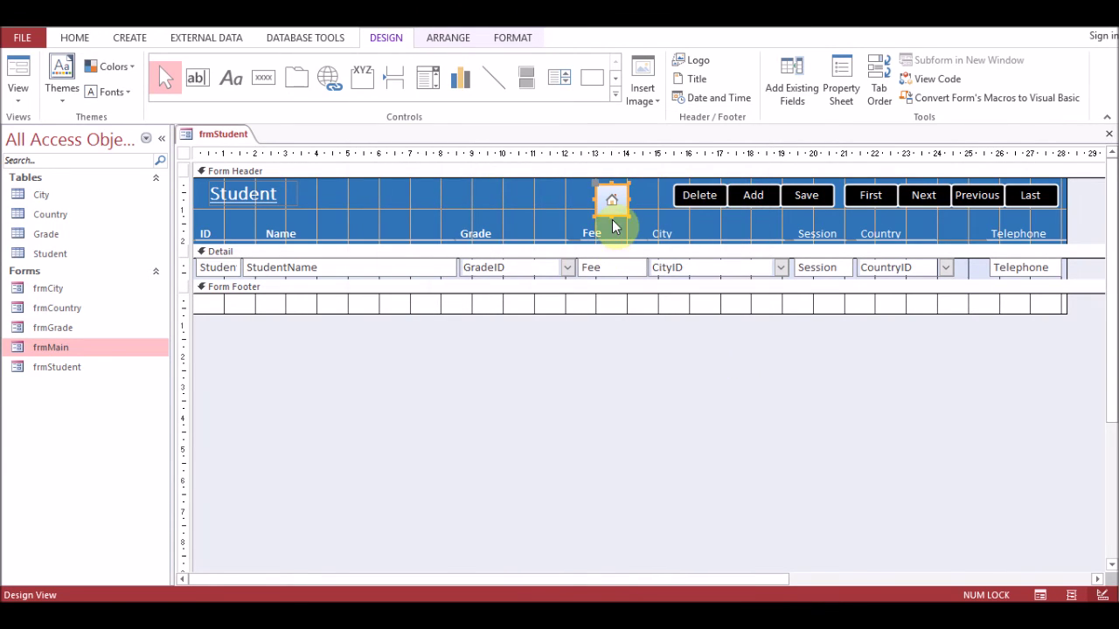
# Shift the record buttons toward the Student title, place the home button above the Telephone label, and save and close frmStudent.
pyautogui.moveTo(603, 214); pyautogui.dragTo(425, 214)
pyautogui.moveTo(639, 192); pyautogui.dragTo(1057, 214)
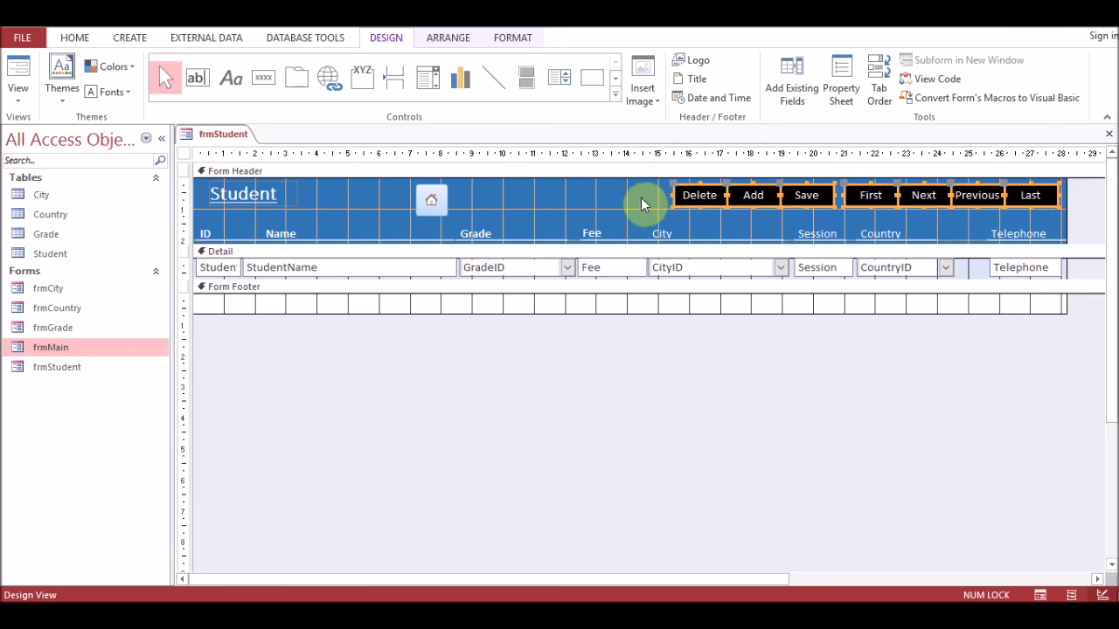
pyautogui.moveTo(687, 205); pyautogui.dragTo(497, 204)
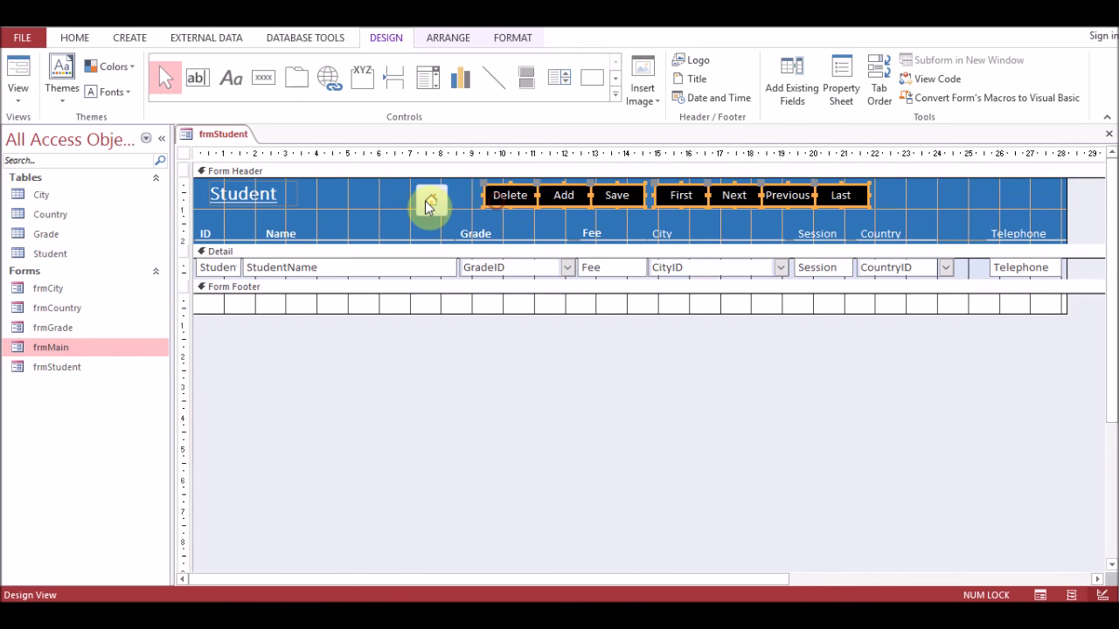
pyautogui.click(1029, 199)
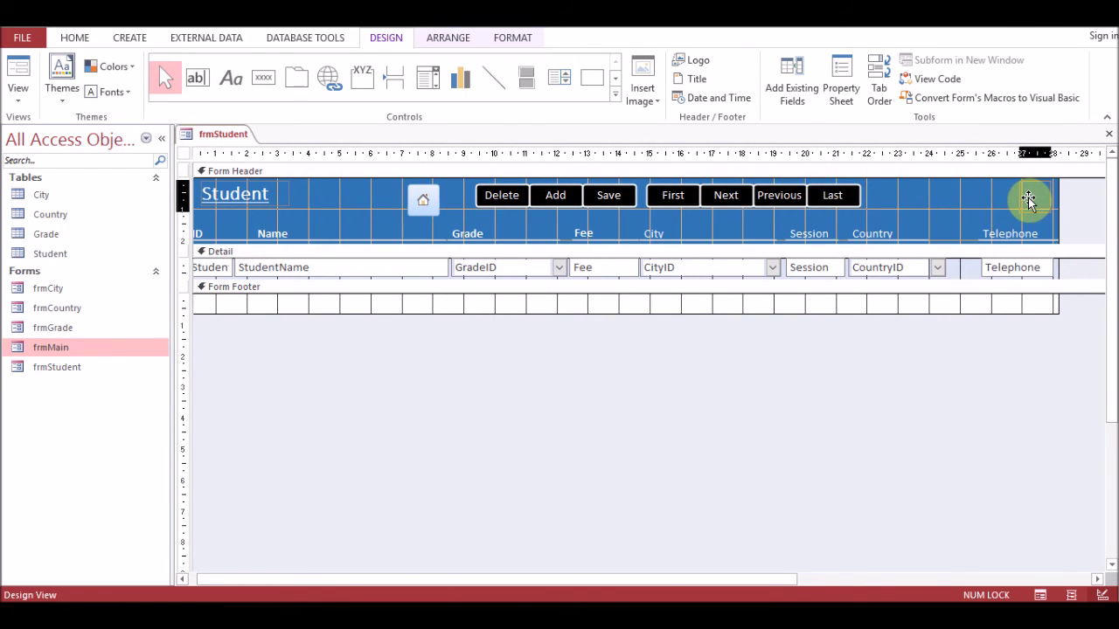
pyautogui.moveTo(1029, 199); pyautogui.dragTo(1029, 199)
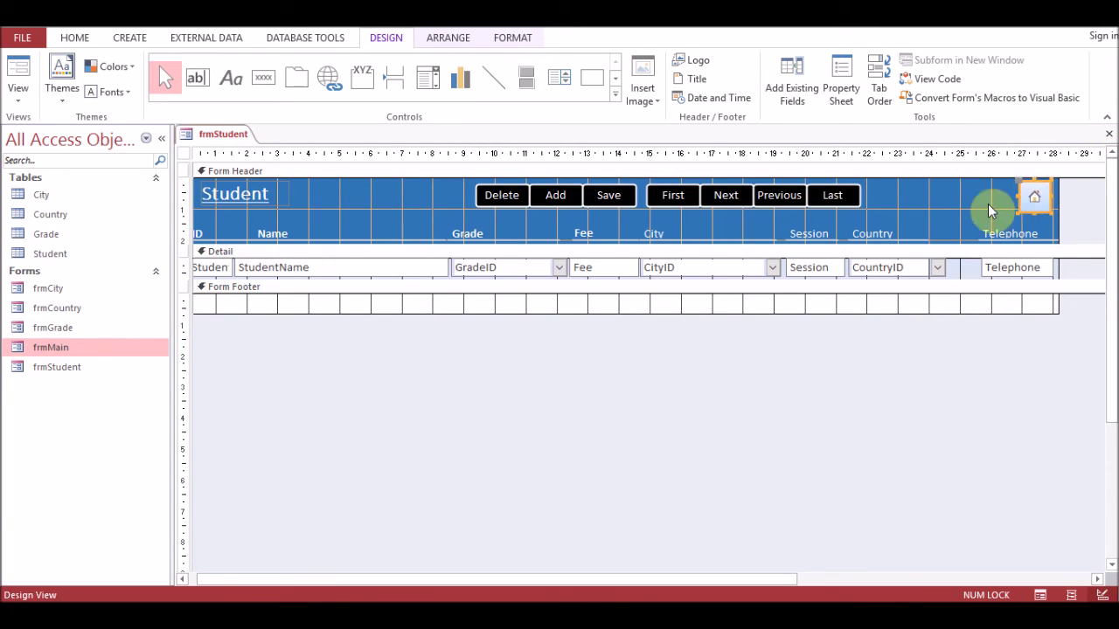
pyautogui.click(1101, 140)
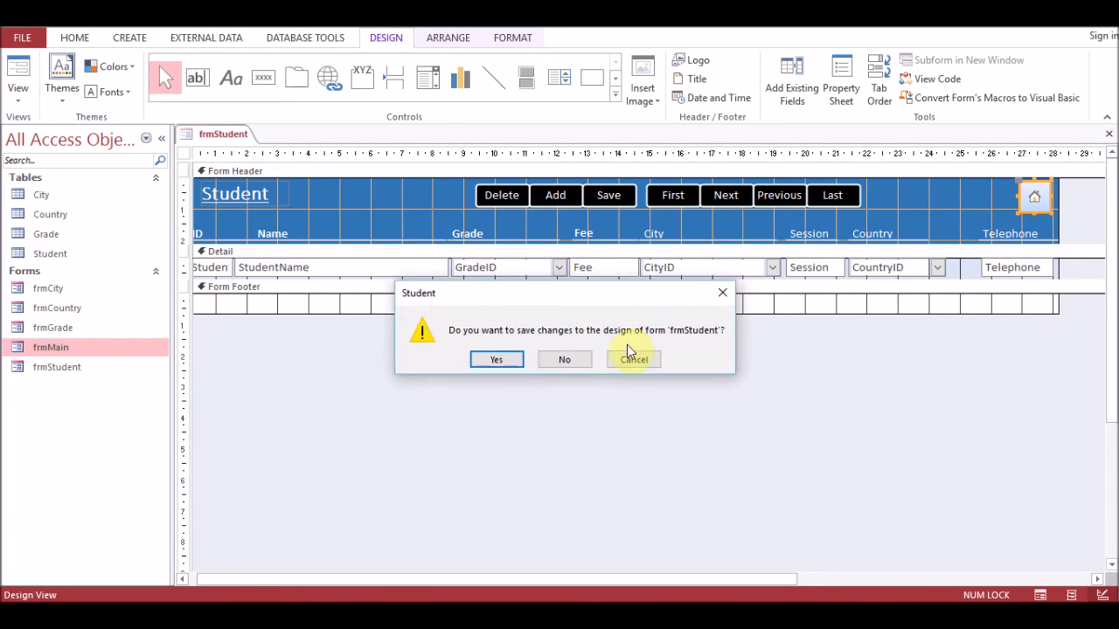
pyautogui.click(497, 359)
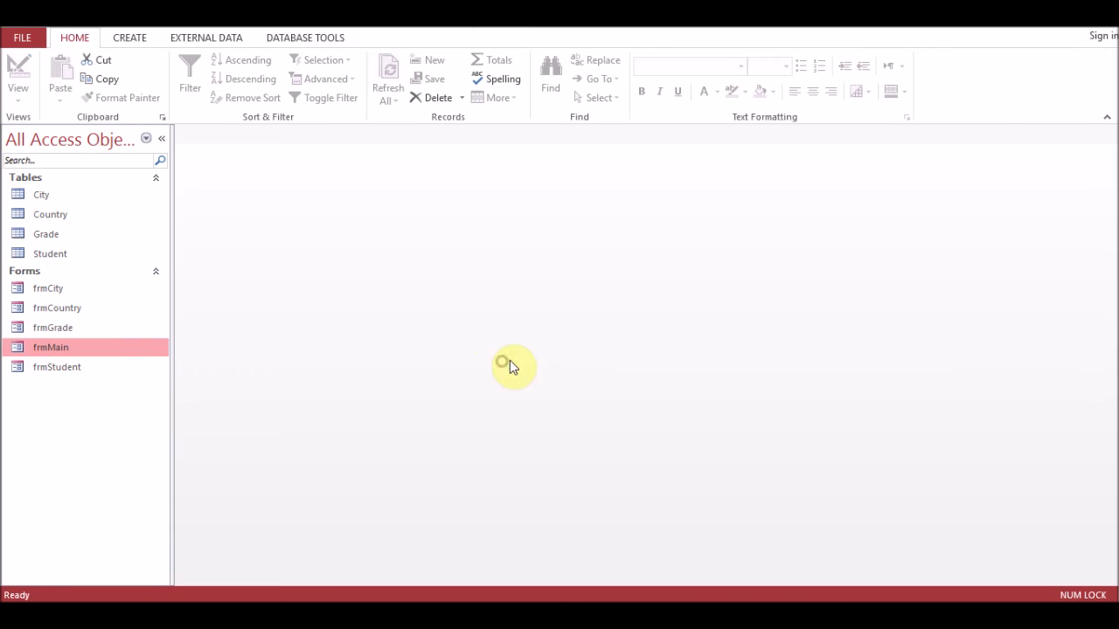
# Test the home button by opening the student records from frmMain and calling up the Startup Screen, closing it each time.
pyautogui.doubleClick(127, 350)
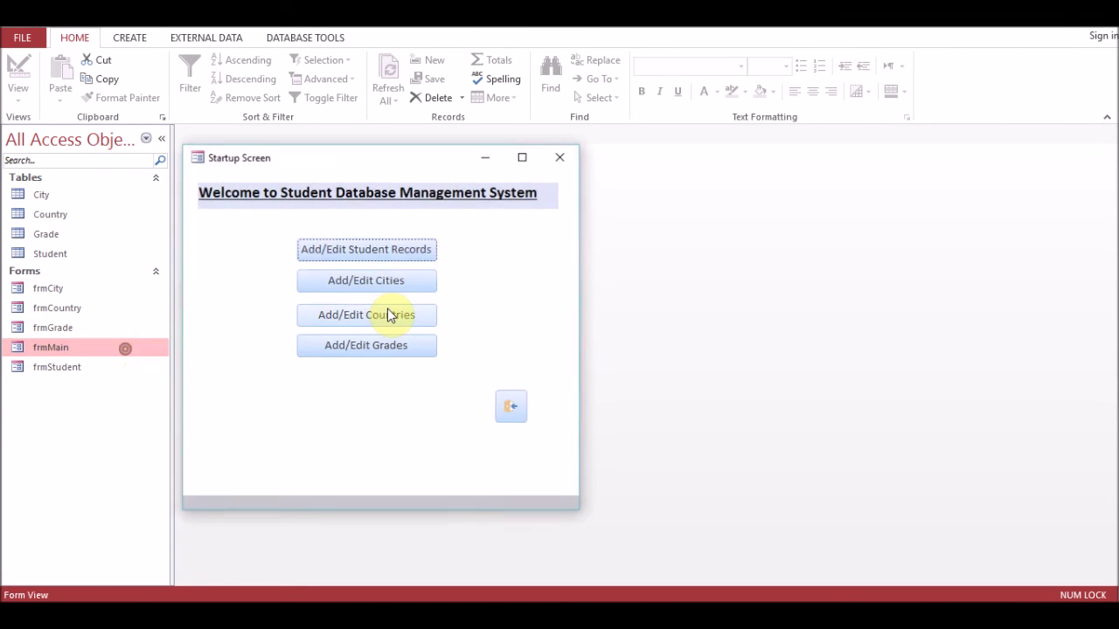
pyautogui.click(403, 264)
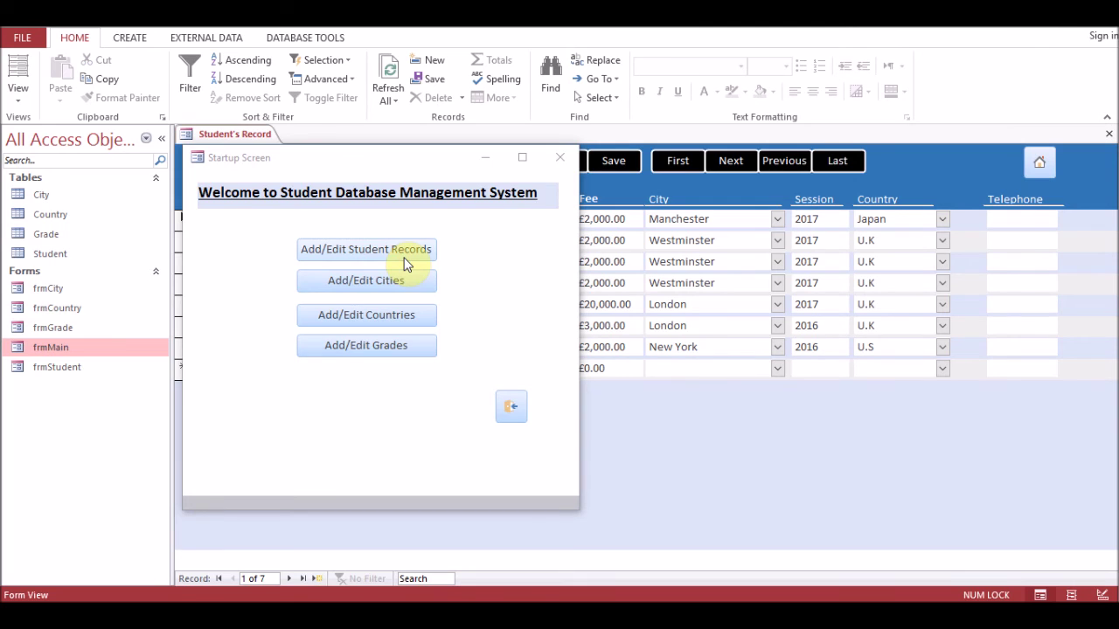
pyautogui.click(559, 158)
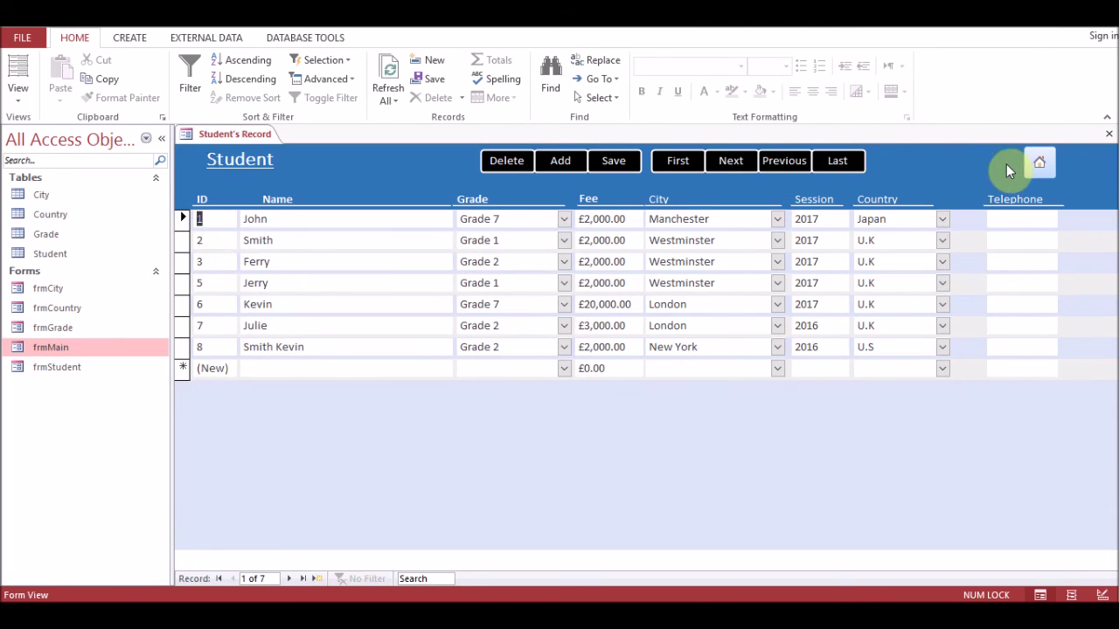
pyautogui.click(1037, 165)
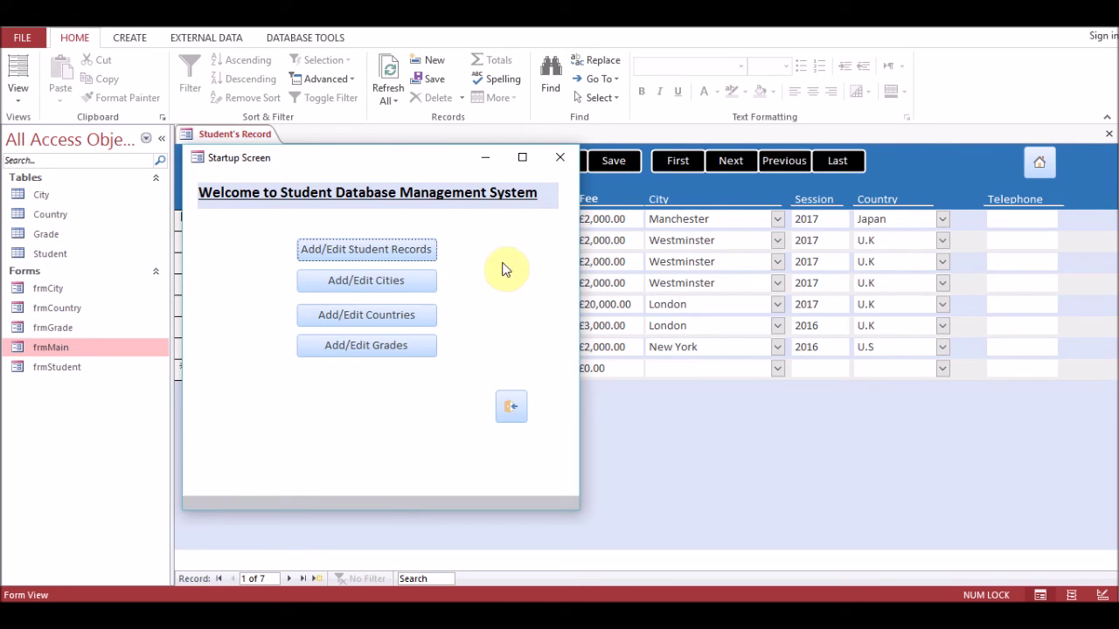
pyautogui.click(561, 160)
pyautogui.click(1047, 167)
pyautogui.click(560, 161)
# Return the student form to Design View and open the home button's On Click embedded macro for editing.
pyautogui.rightClick(236, 136)
pyautogui.click(290, 252)
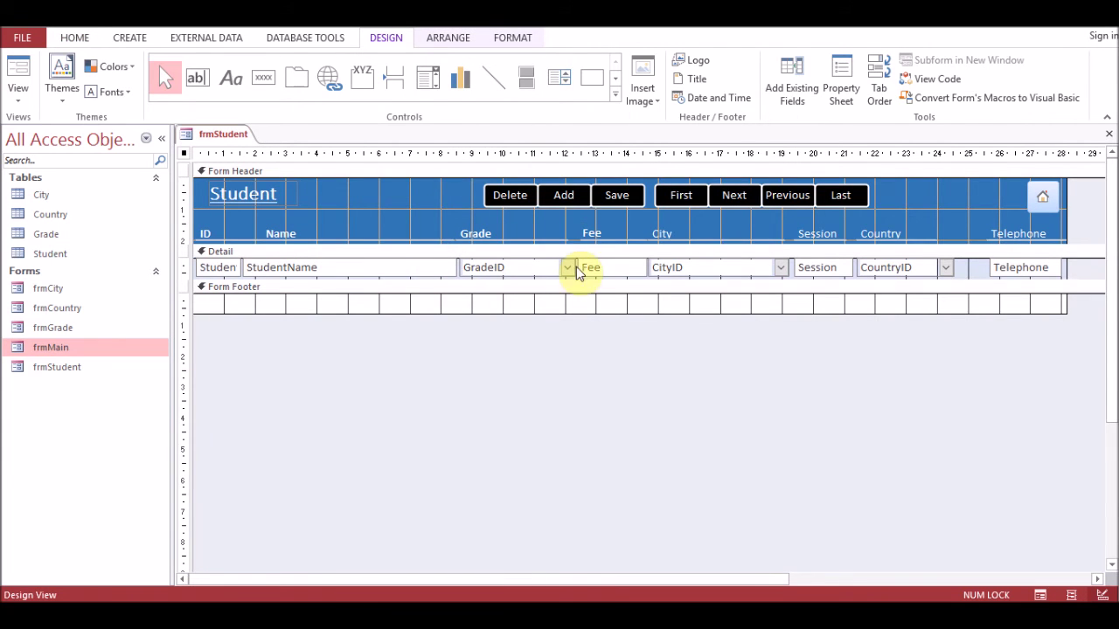
pyautogui.click(1043, 208)
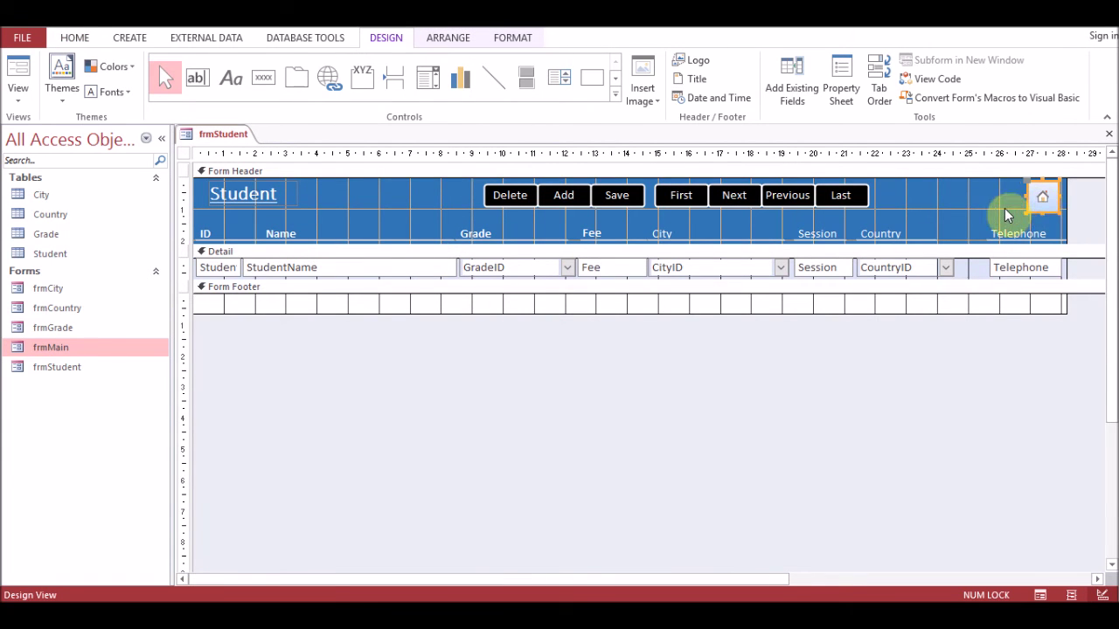
pyautogui.click(842, 98)
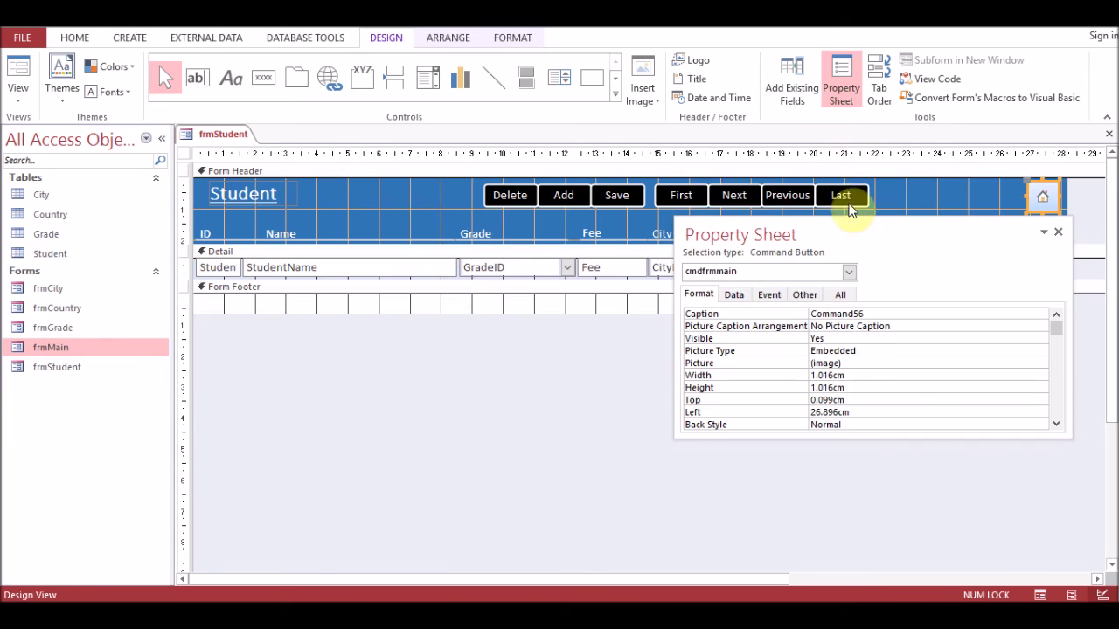
pyautogui.click(770, 297)
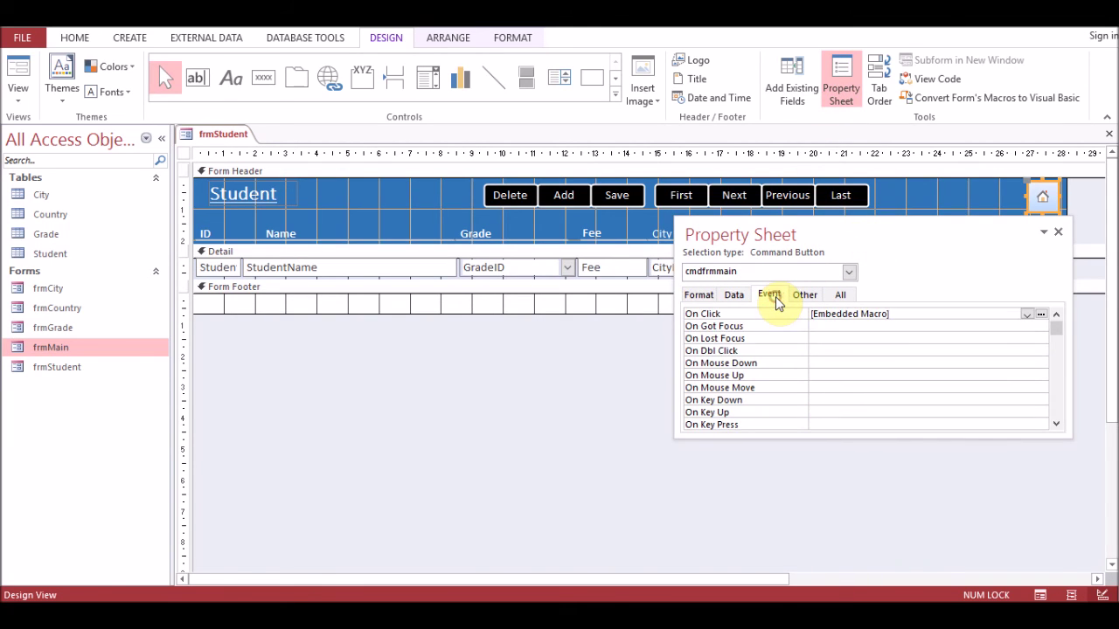
pyautogui.click(1041, 317)
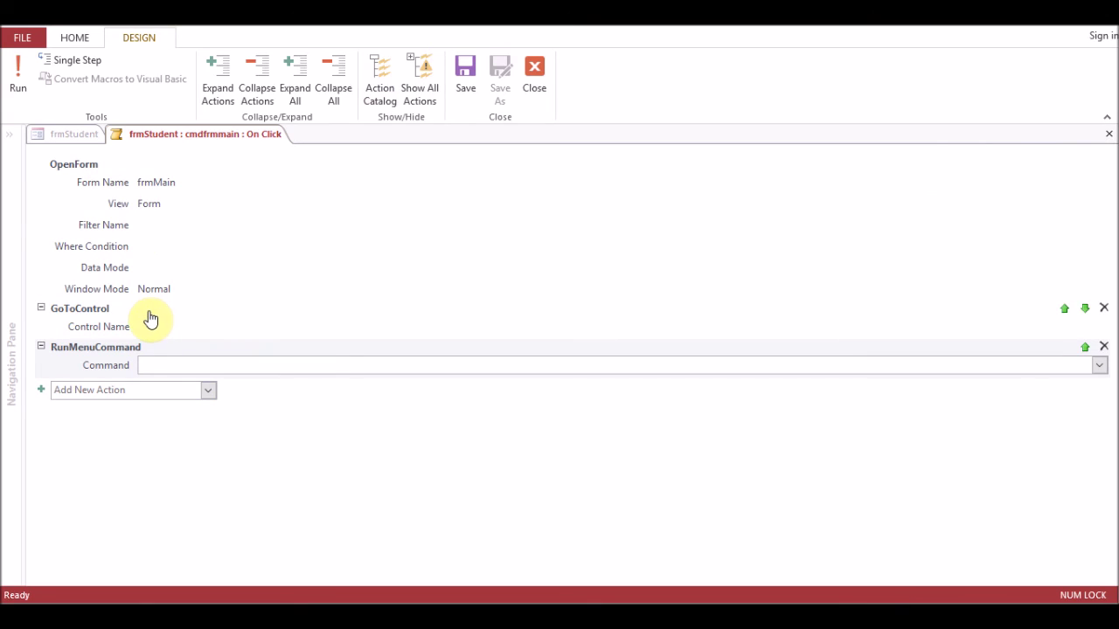
# Delete the GoToControl action from the macro and set the RunMenuCommand action's command to CloseWindow.
pyautogui.click(1104, 310)
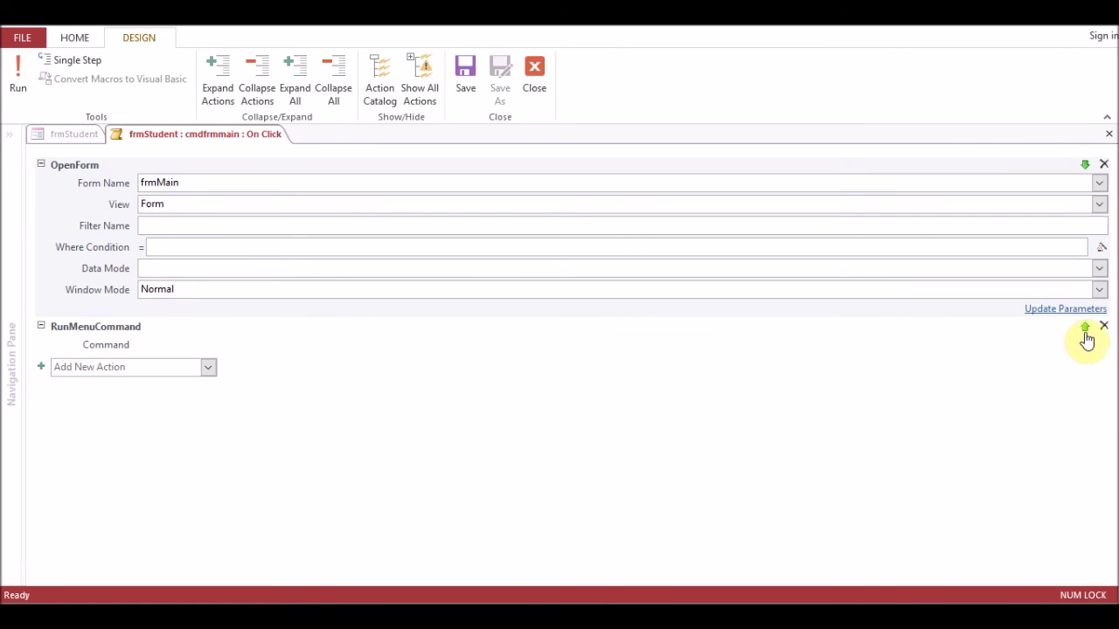
pyautogui.click(155, 342)
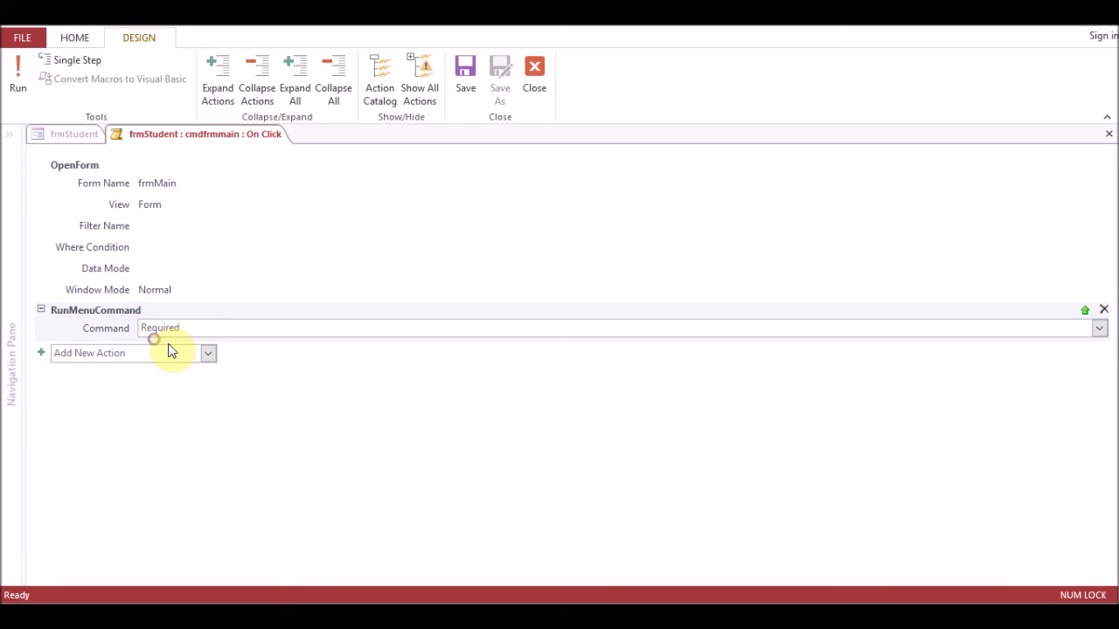
pyautogui.click(1099, 329)
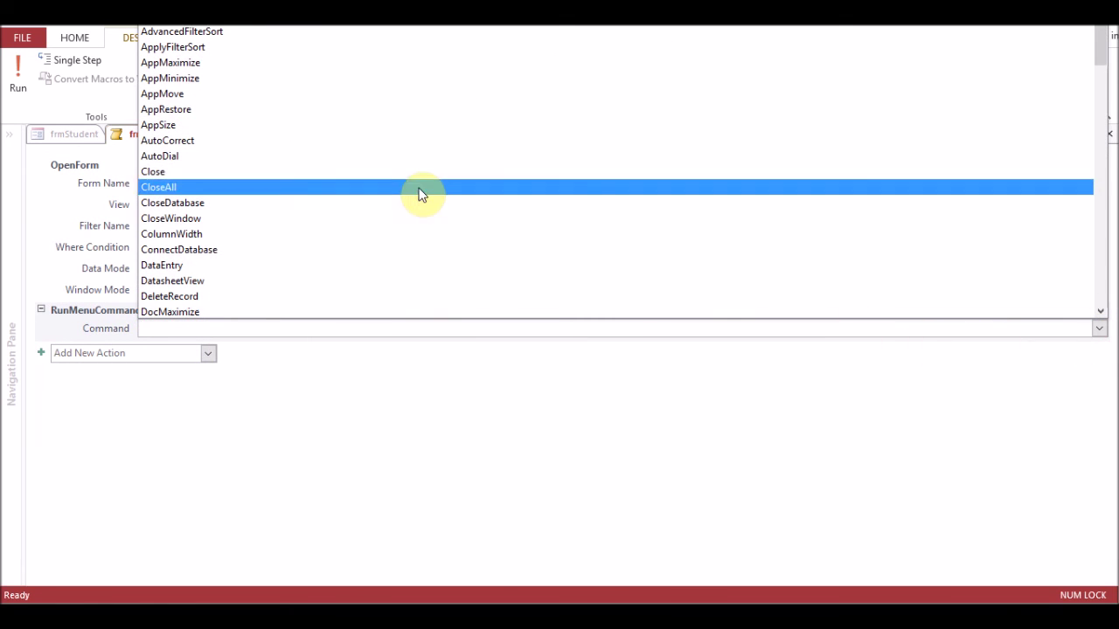
pyautogui.click(326, 218)
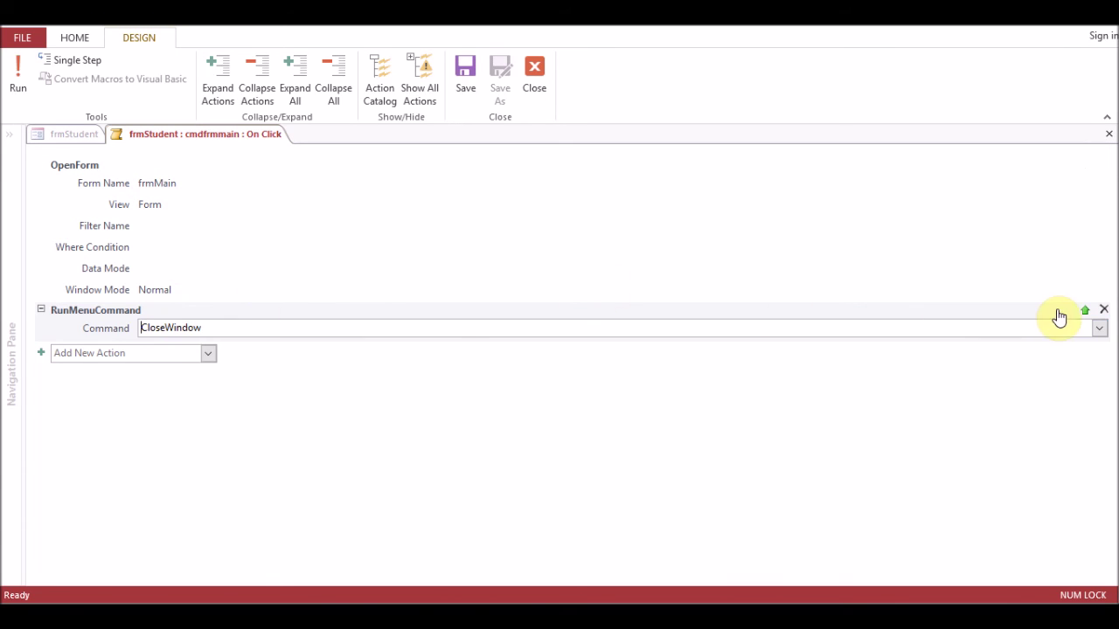
# Move the RunMenuCommand action above OpenForm, then close the macro and save its changes.
pyautogui.click(1085, 312)
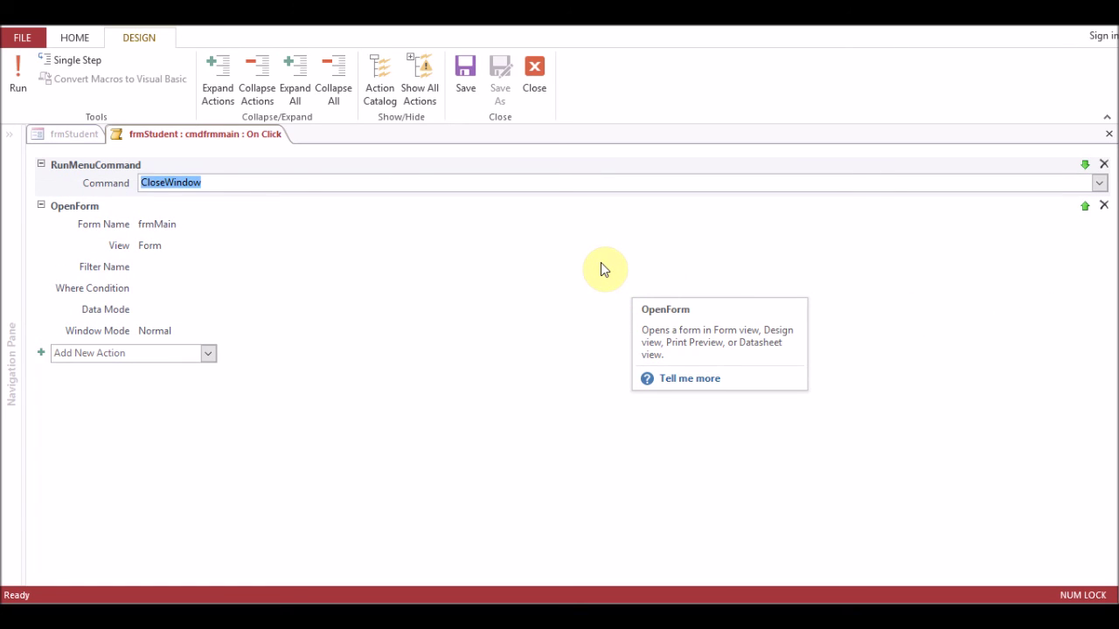
pyautogui.click(295, 185)
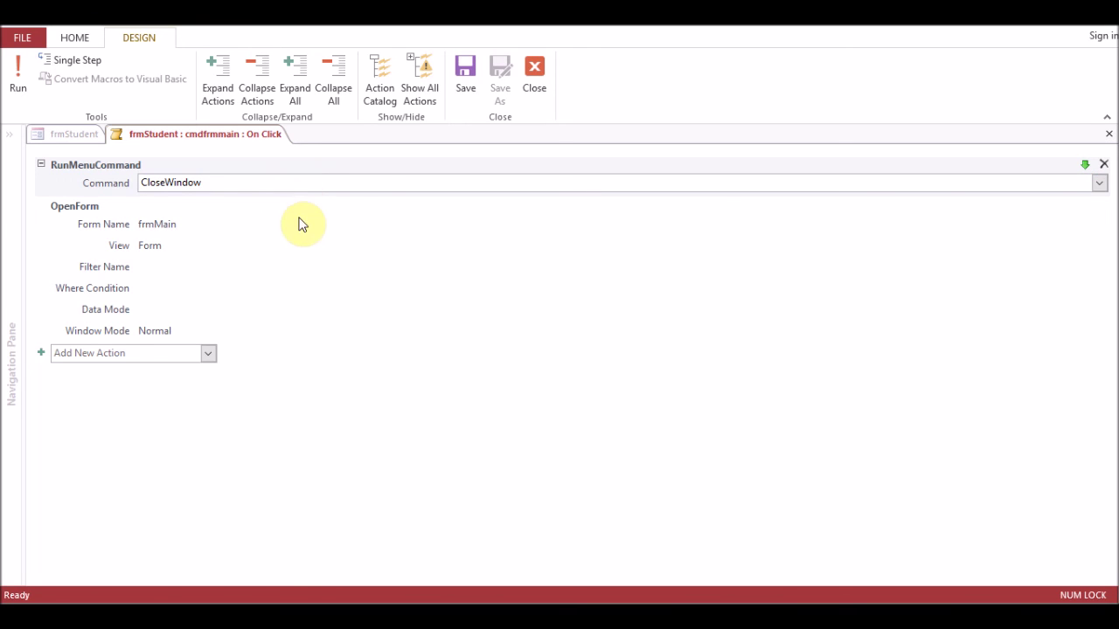
pyautogui.click(1107, 137)
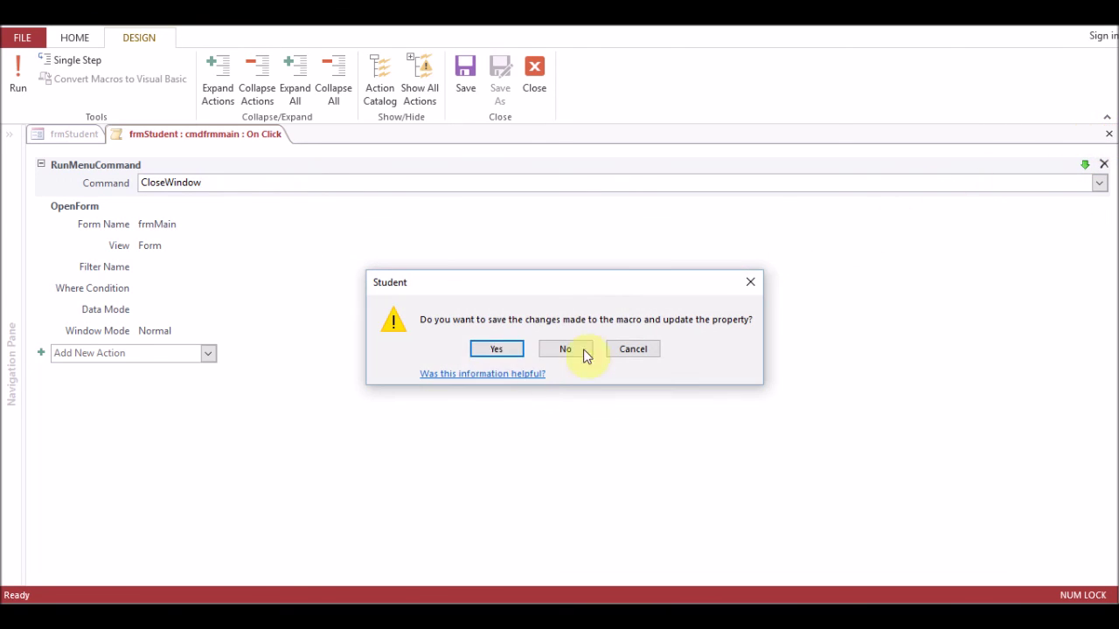
pyautogui.click(493, 348)
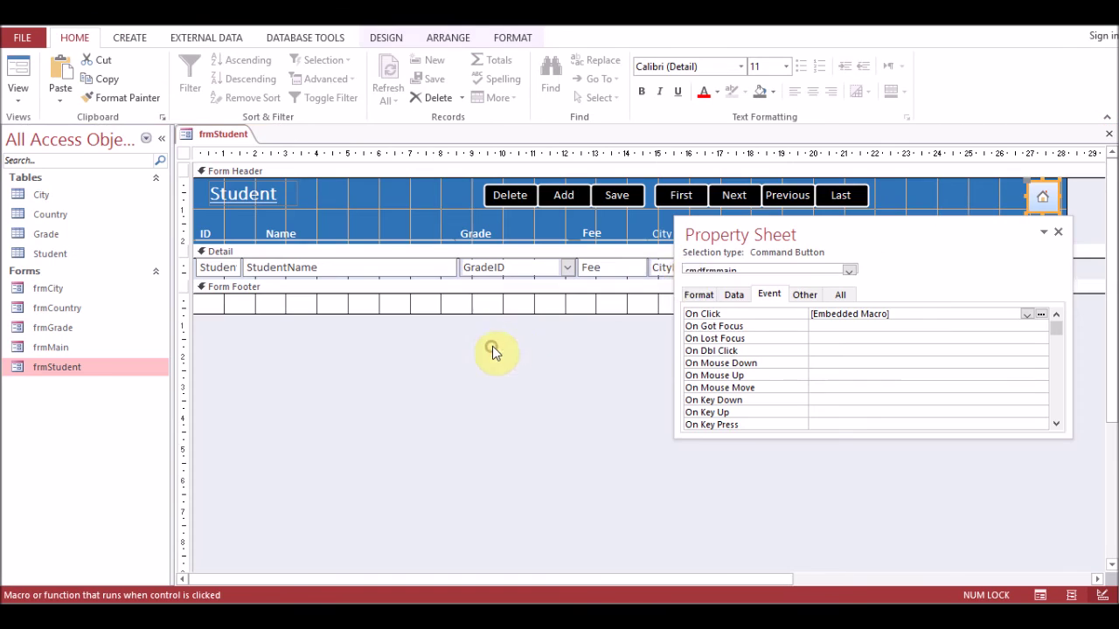
# Switch frmStudent to Form View, return to frmMain with the home button while saving the form, and reopen the student records from there.
pyautogui.click(1057, 232)
pyautogui.rightClick(223, 144)
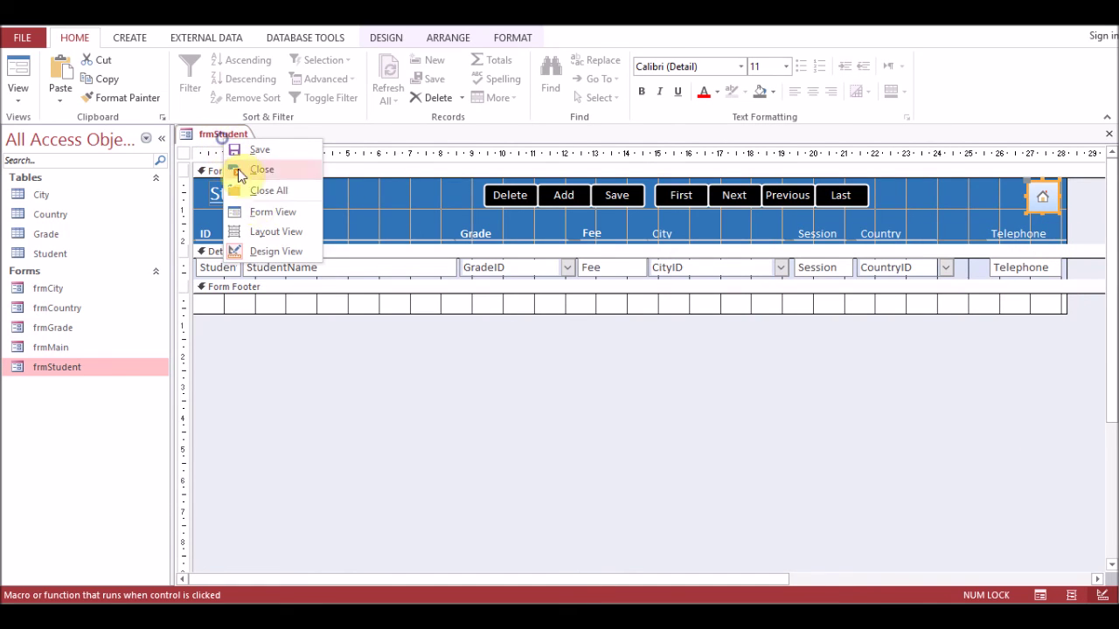
pyautogui.click(260, 210)
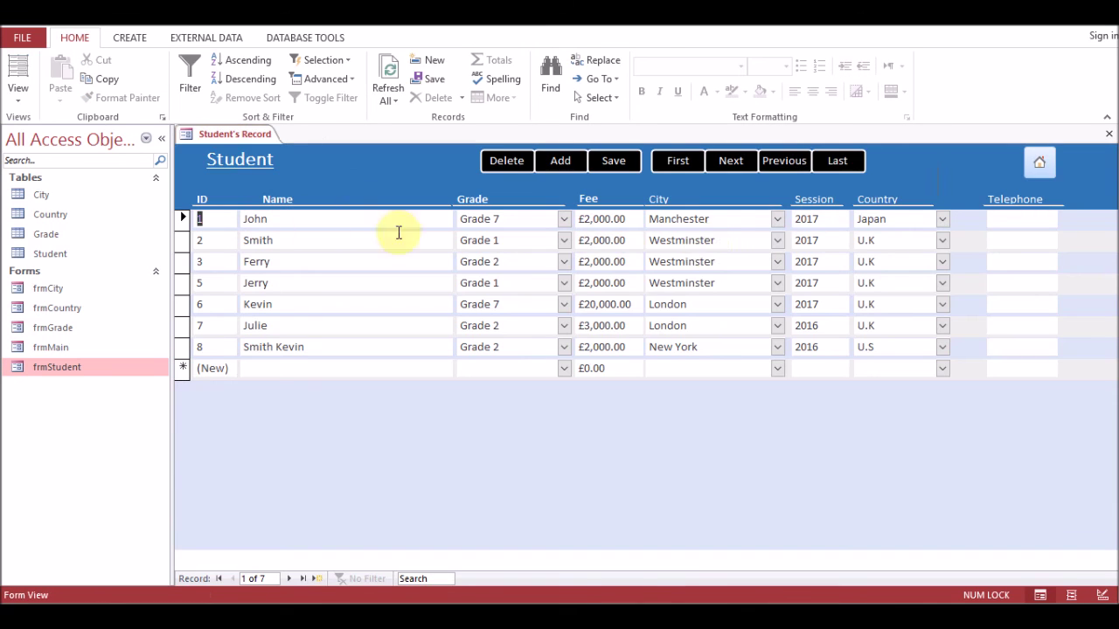
pyautogui.click(1037, 164)
pyautogui.click(500, 358)
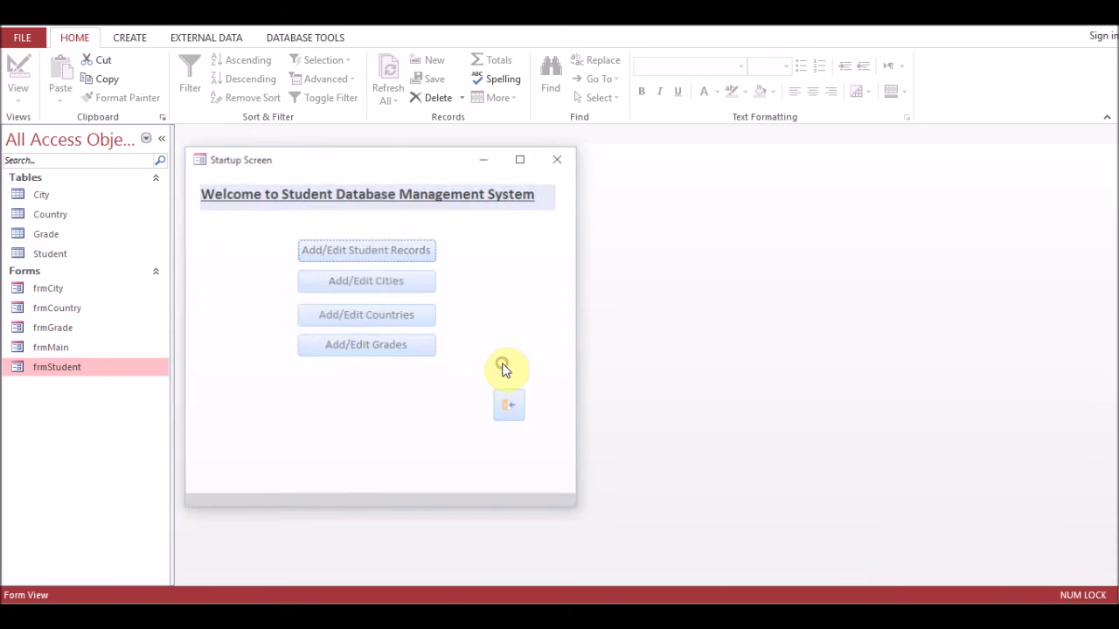
pyautogui.click(398, 248)
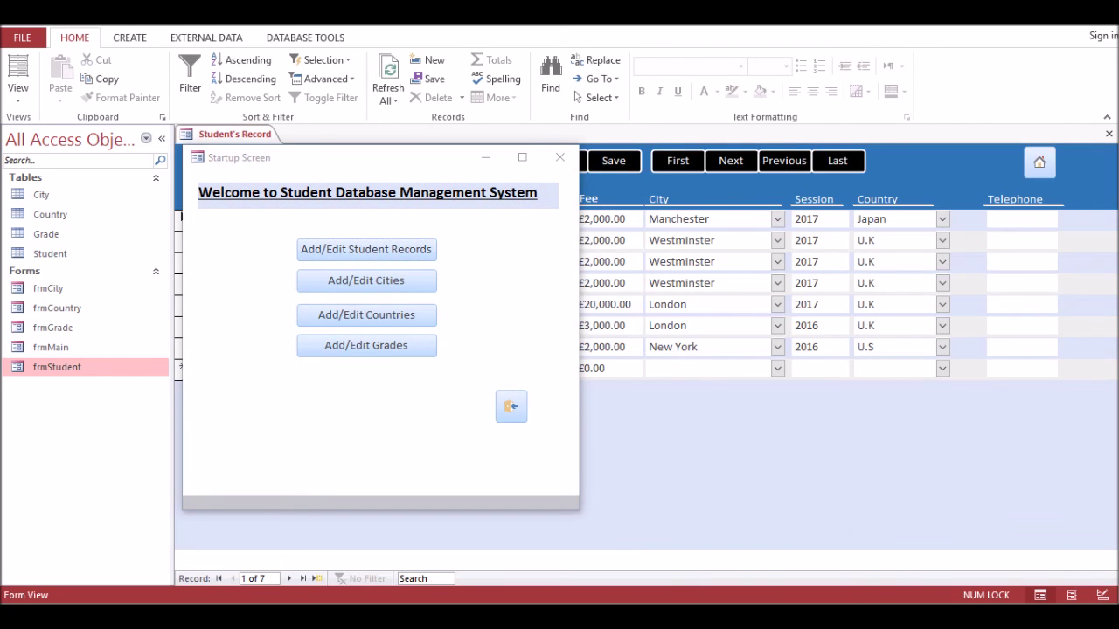
# Switch frmMain to Design View and open the Add/Edit Student Records button's On Click embedded macro for editing.
pyautogui.rightClick(492, 257)
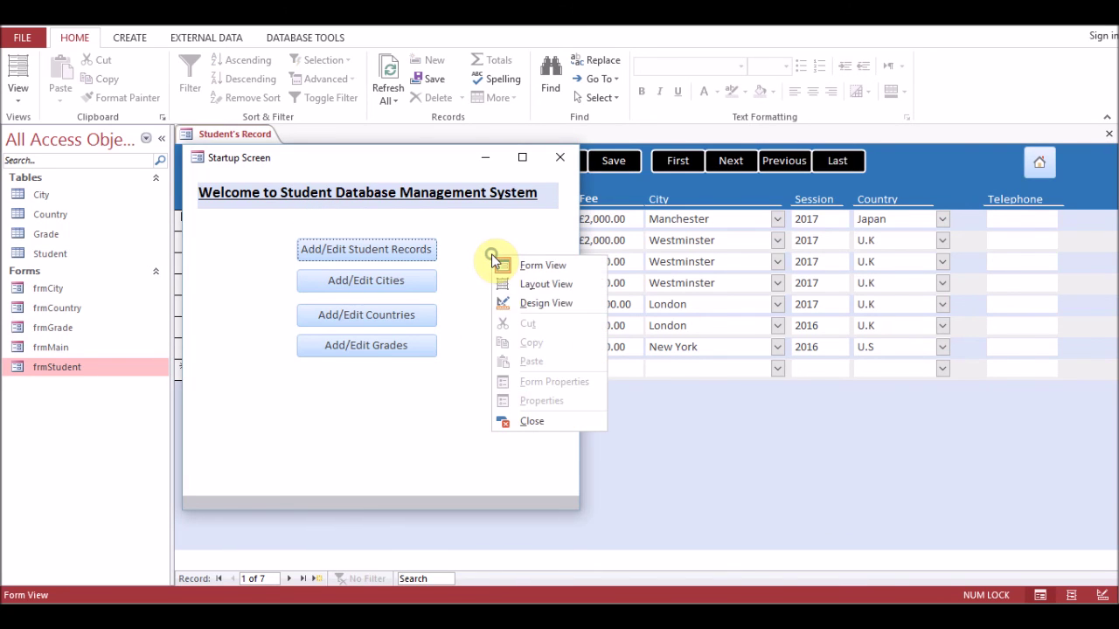
pyautogui.click(522, 303)
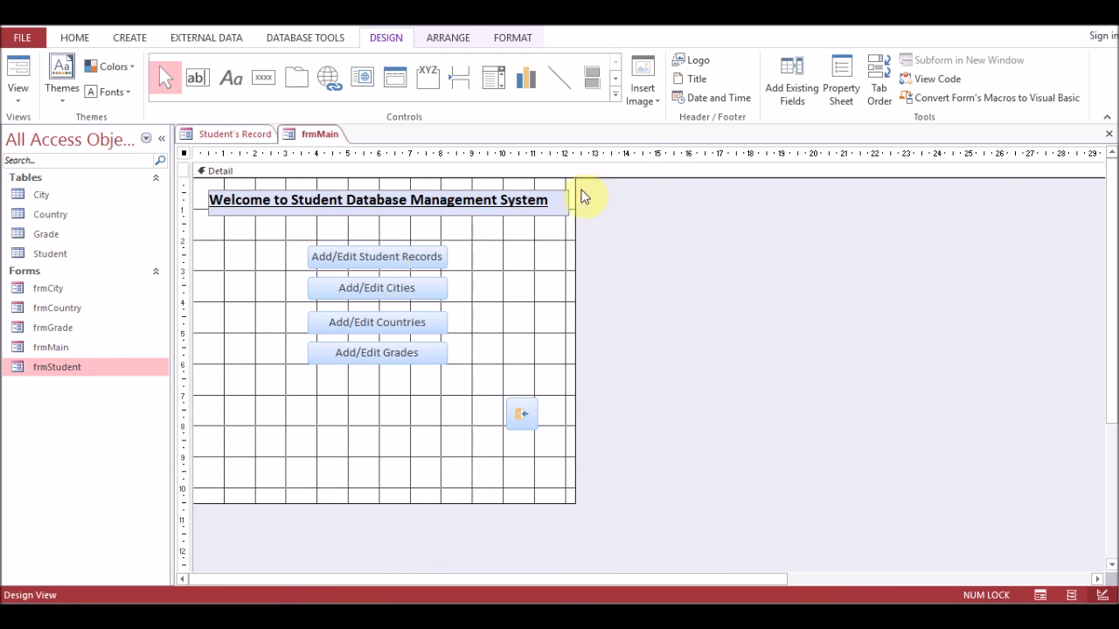
pyautogui.click(371, 264)
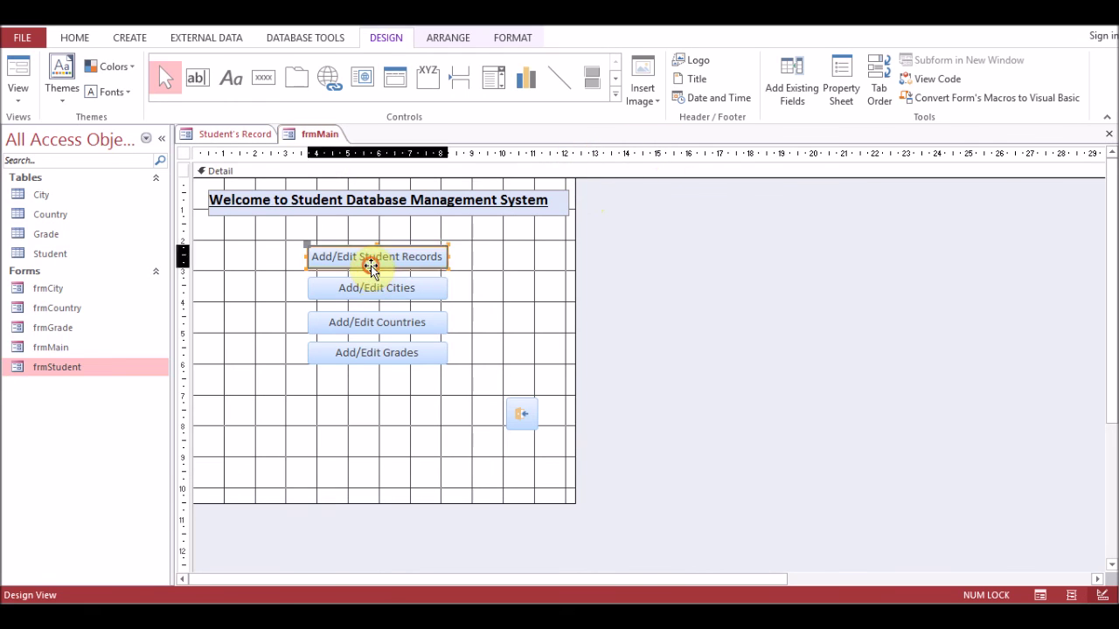
pyautogui.click(842, 87)
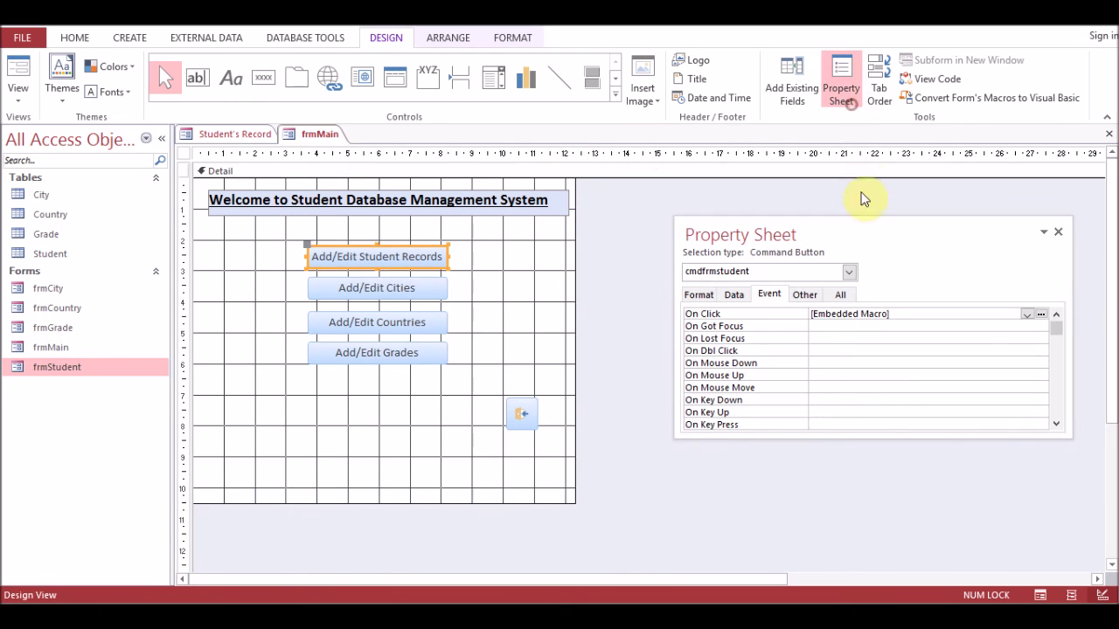
pyautogui.click(1041, 314)
# Add a RunMenuCommand action with the command CloseWindow to the macro and move it above OpenForm.
pyautogui.click(162, 310)
pyautogui.write('RunMen')
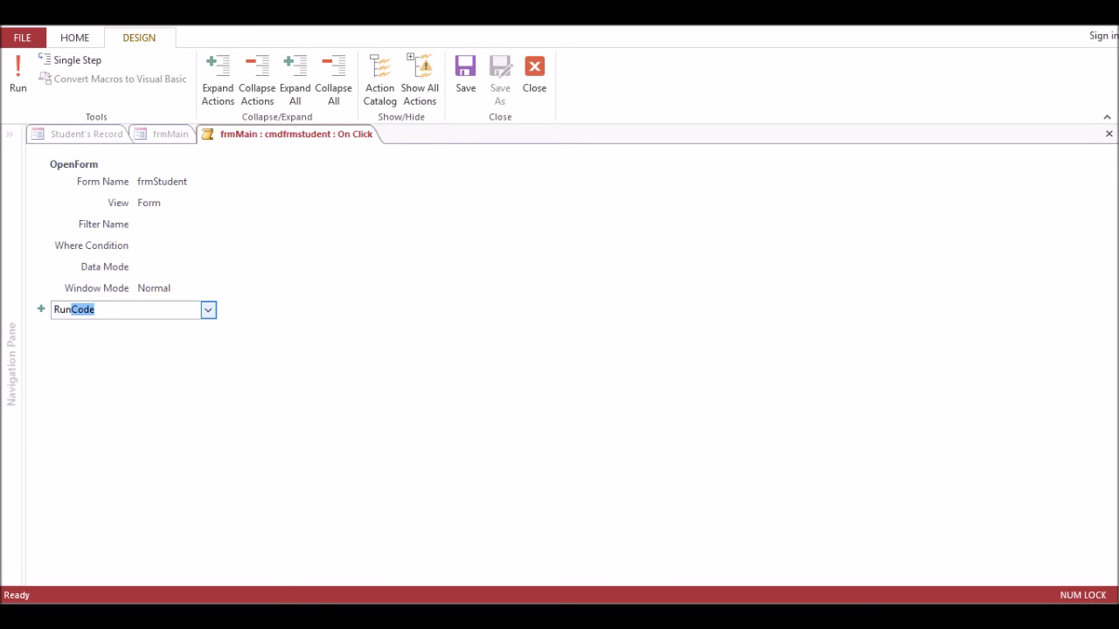
pyautogui.write('uComman')
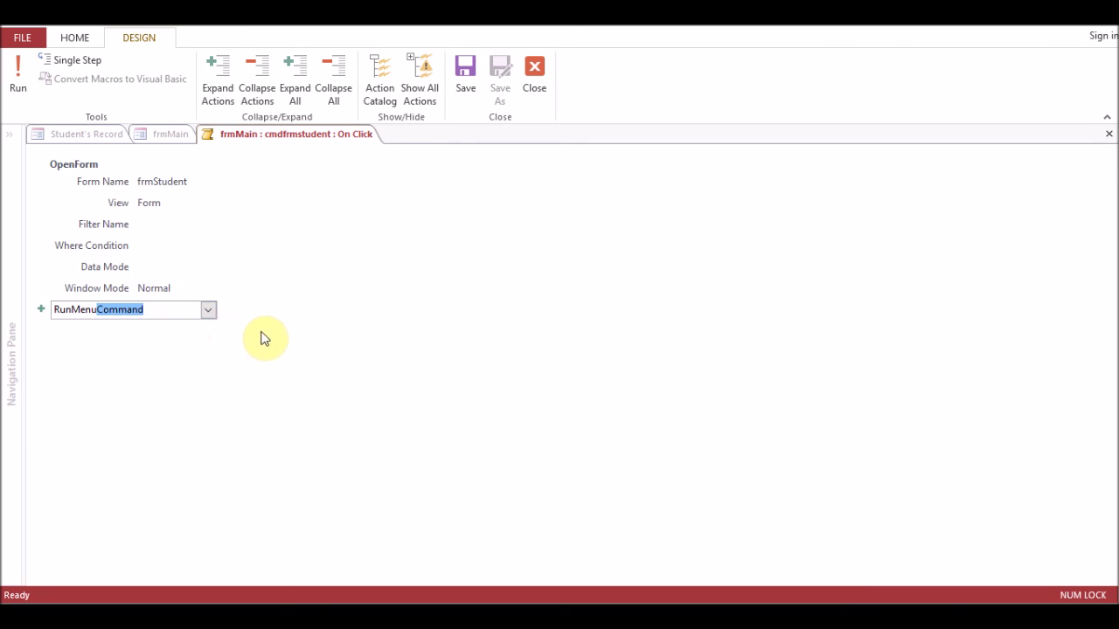
pyautogui.press('Return')
pyautogui.write('CloseWindow')
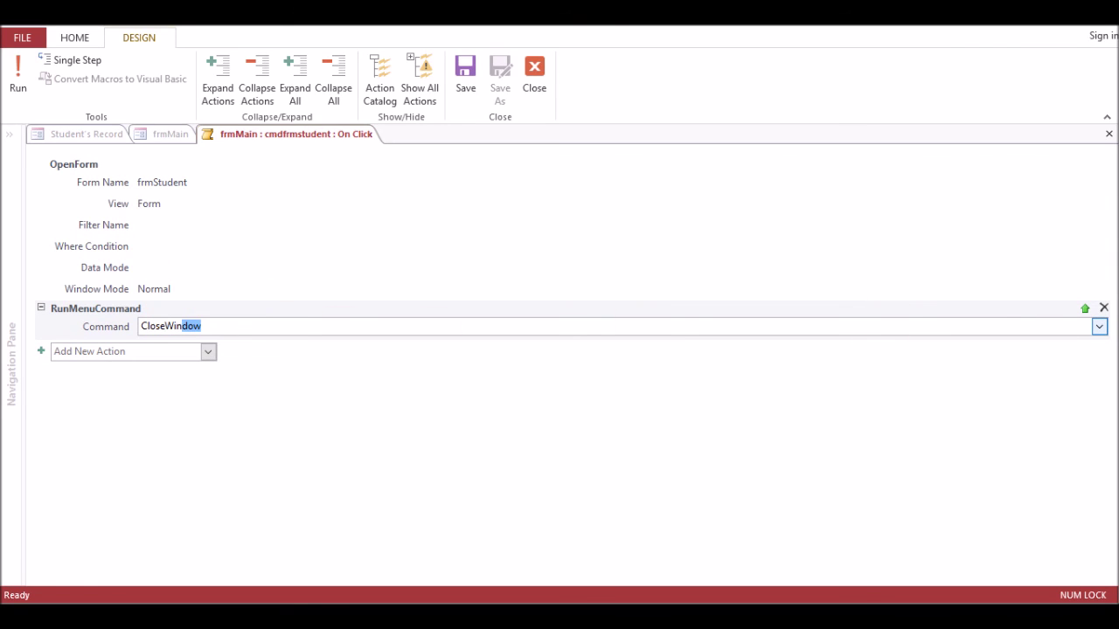
pyautogui.click(1085, 308)
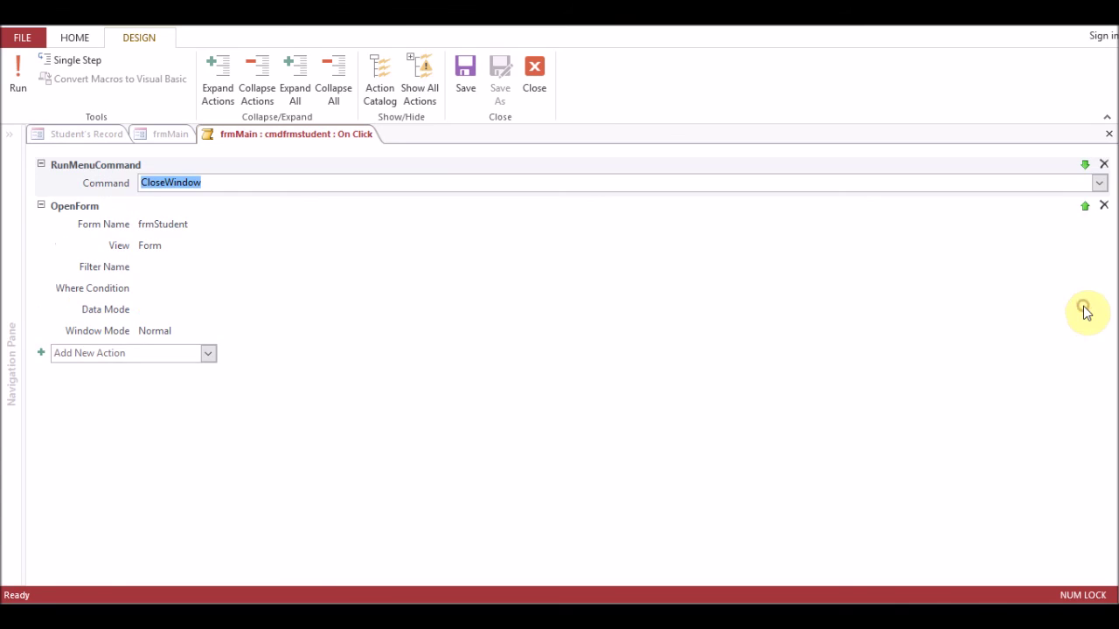
# Close the macro and frmMain, saving the changes to both.
pyautogui.click(1108, 132)
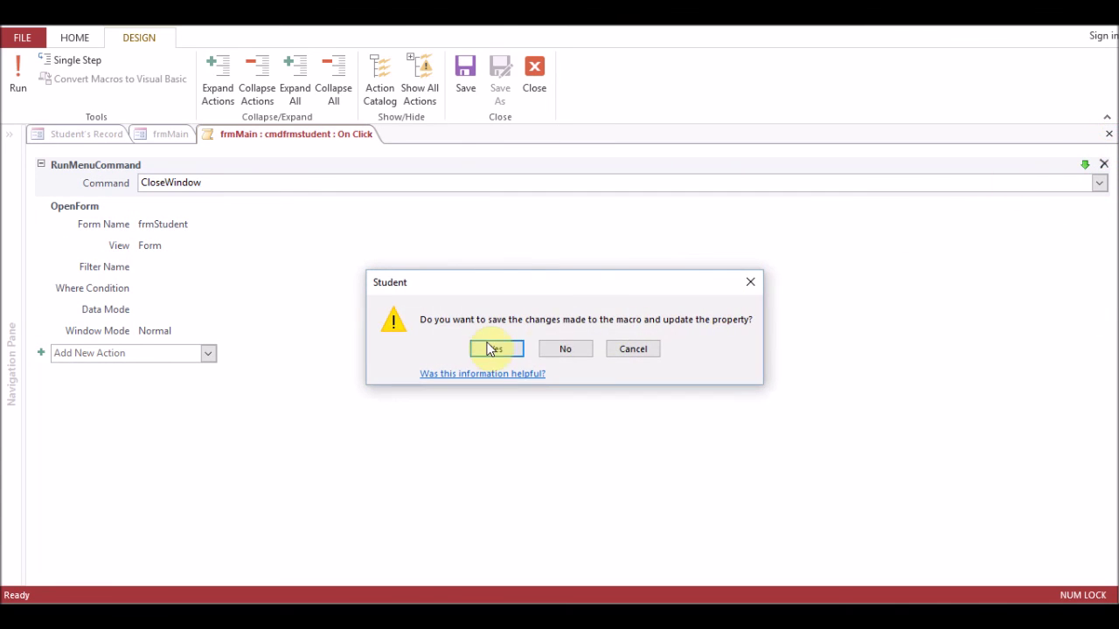
pyautogui.click(491, 349)
pyautogui.click(1108, 134)
pyautogui.click(515, 362)
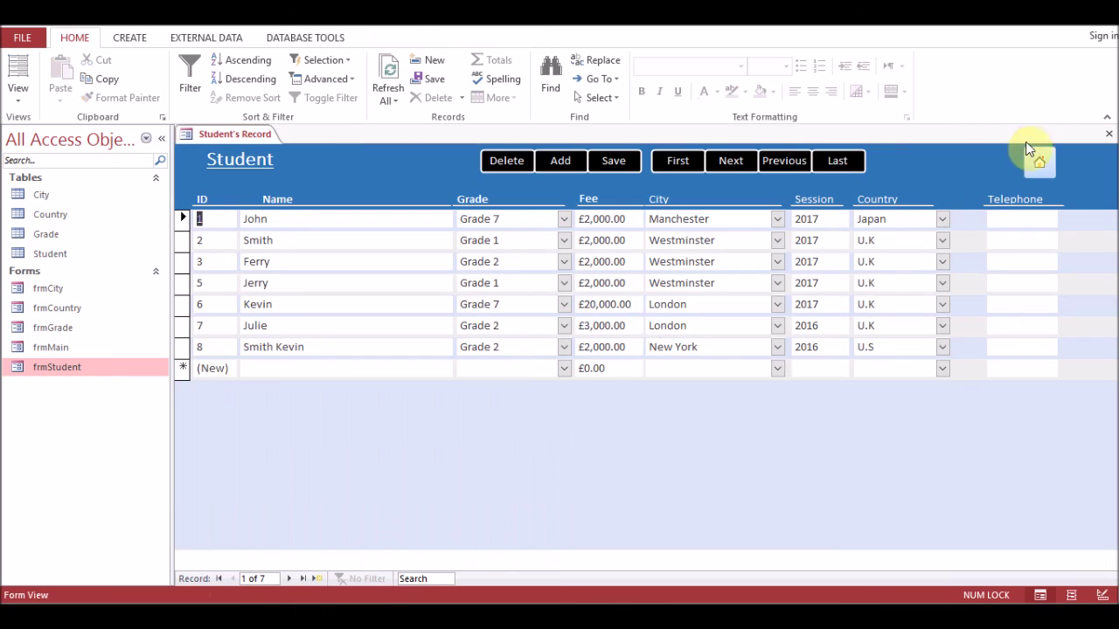
# Close the student records form and the Student database, and reopen the database to bring up its startup form.
pyautogui.click(1108, 133)
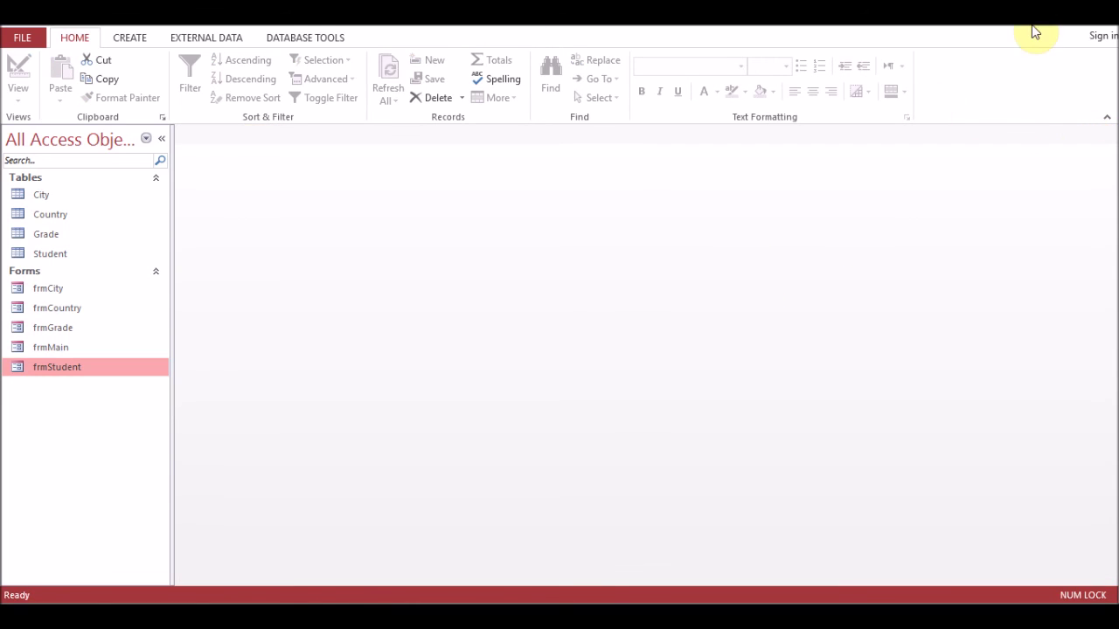
pyautogui.click(1102, 29)
pyautogui.click(1074, 564)
pyautogui.doubleClick(1074, 563)
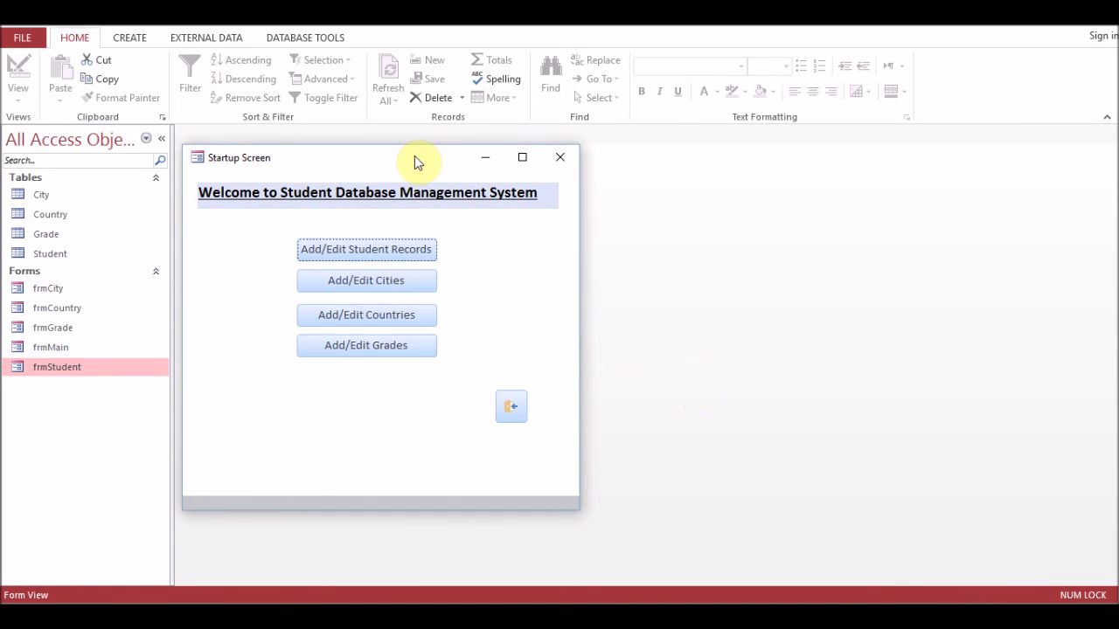
# Test the navigation by opening the student records from the Startup Screen, returning with the home button, and opening the records again.
pyautogui.click(390, 248)
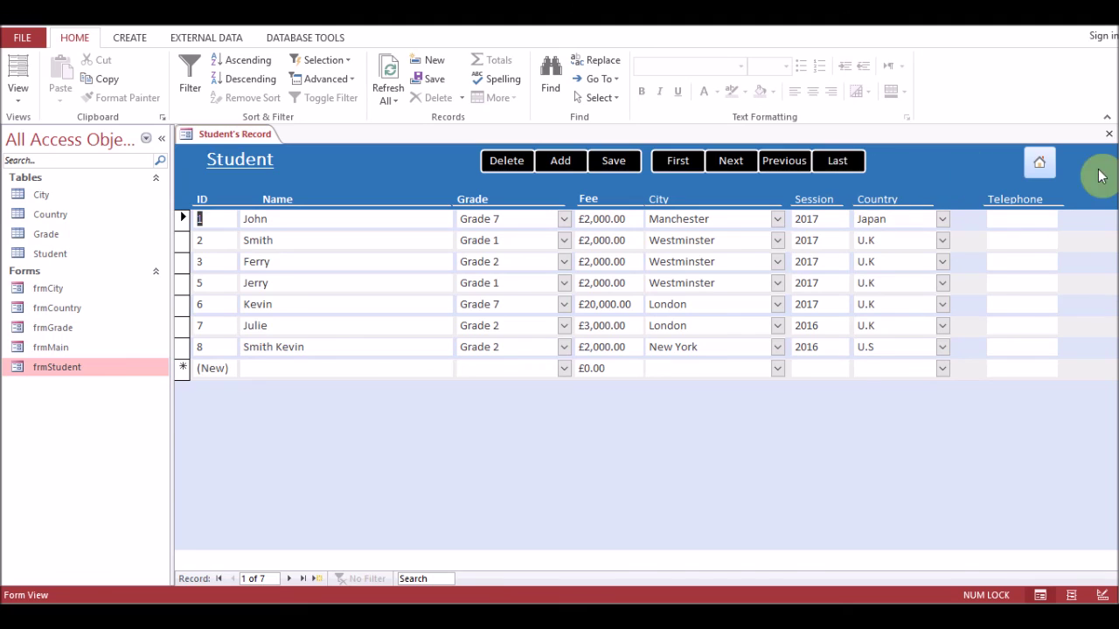
pyautogui.click(1051, 174)
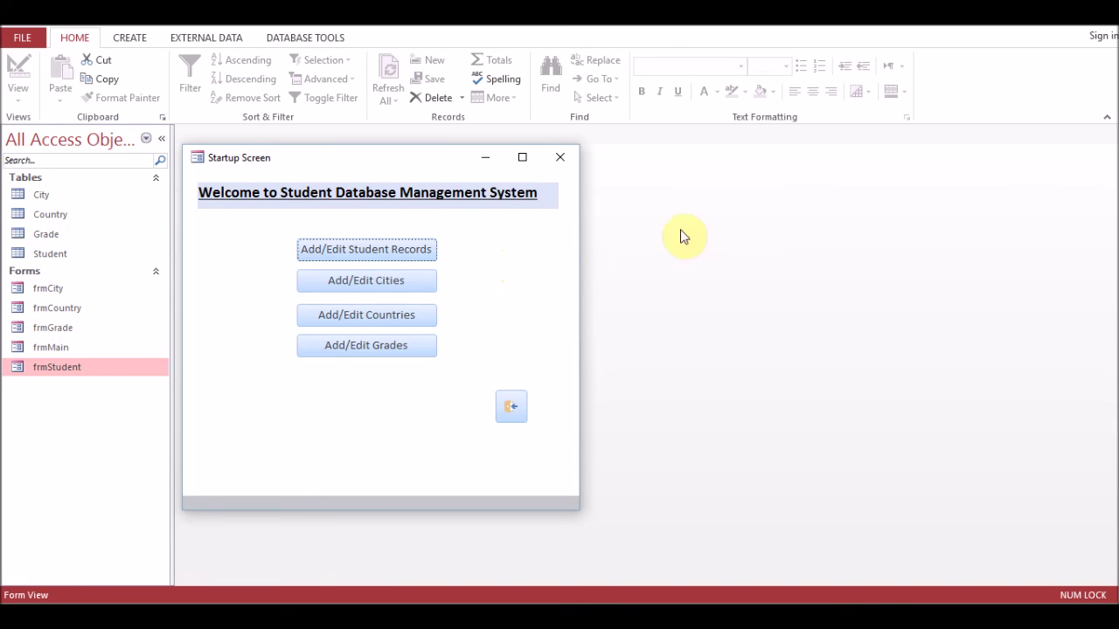
pyautogui.click(388, 255)
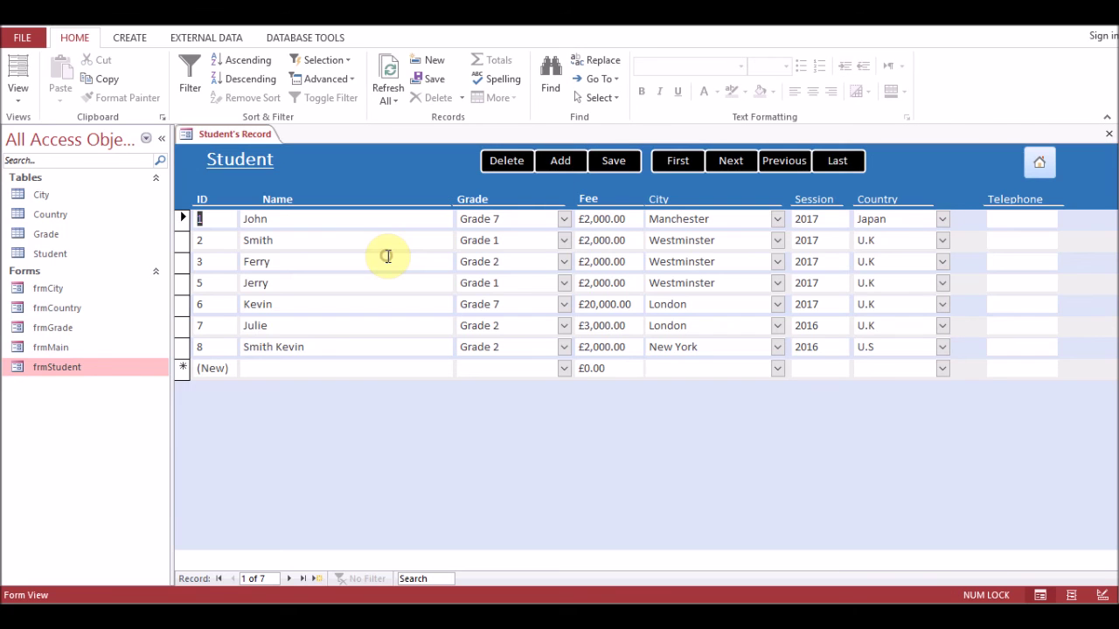